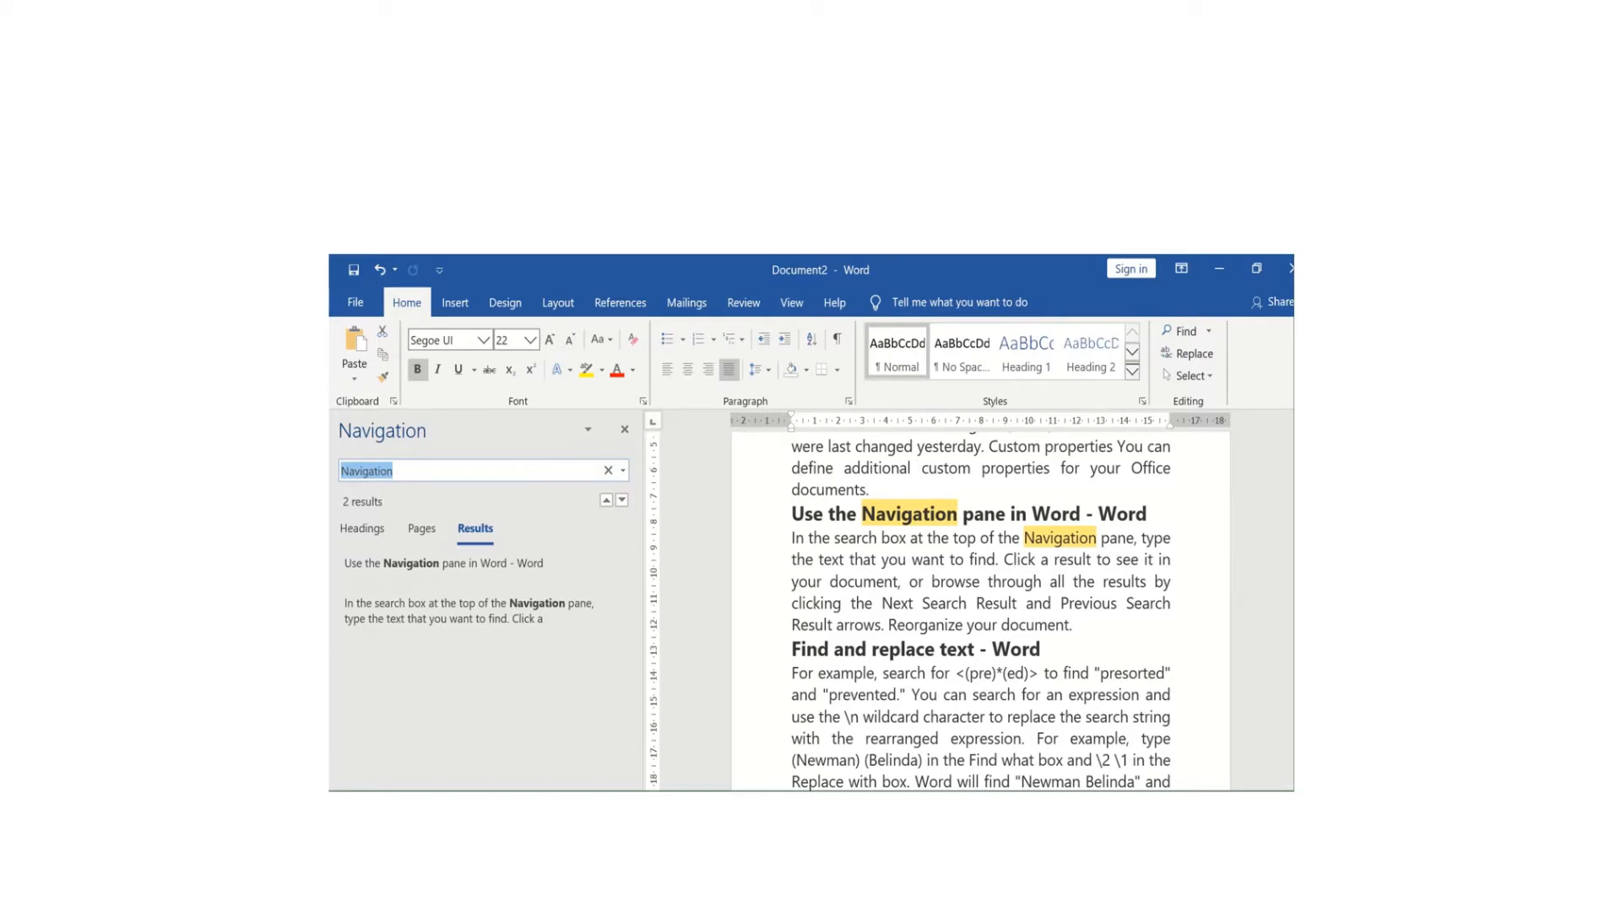
- Search the document for "custom" in the Navigation pane and review the highlighted matches in the text
left_click(402, 467)
left_click_drag(403, 467, 331, 460)
type("cus")
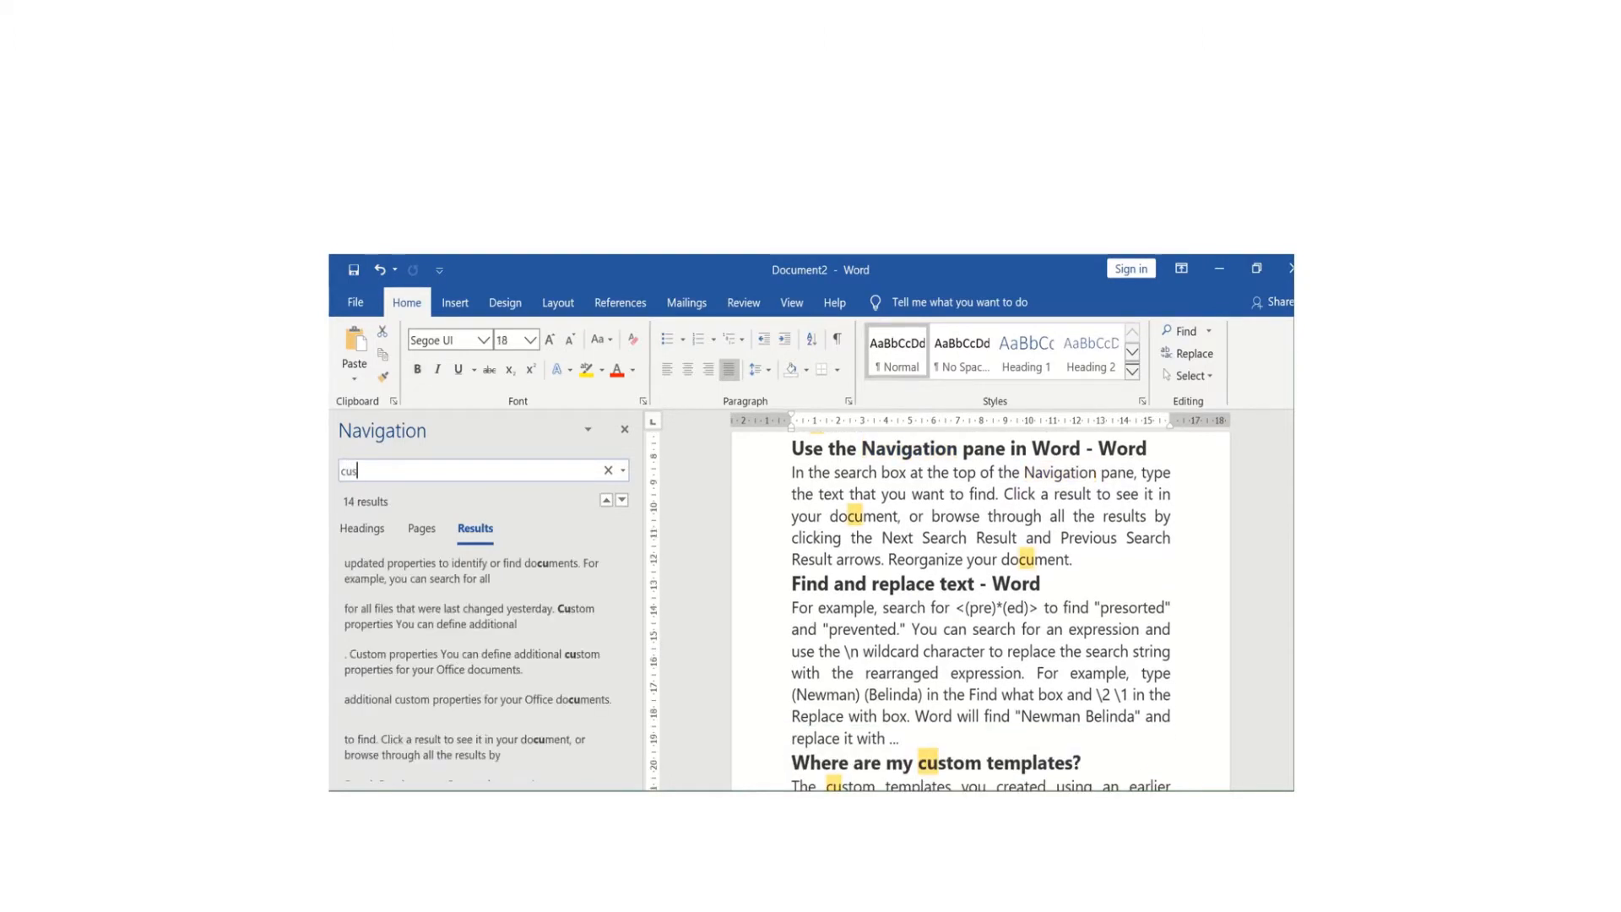
type("tom")
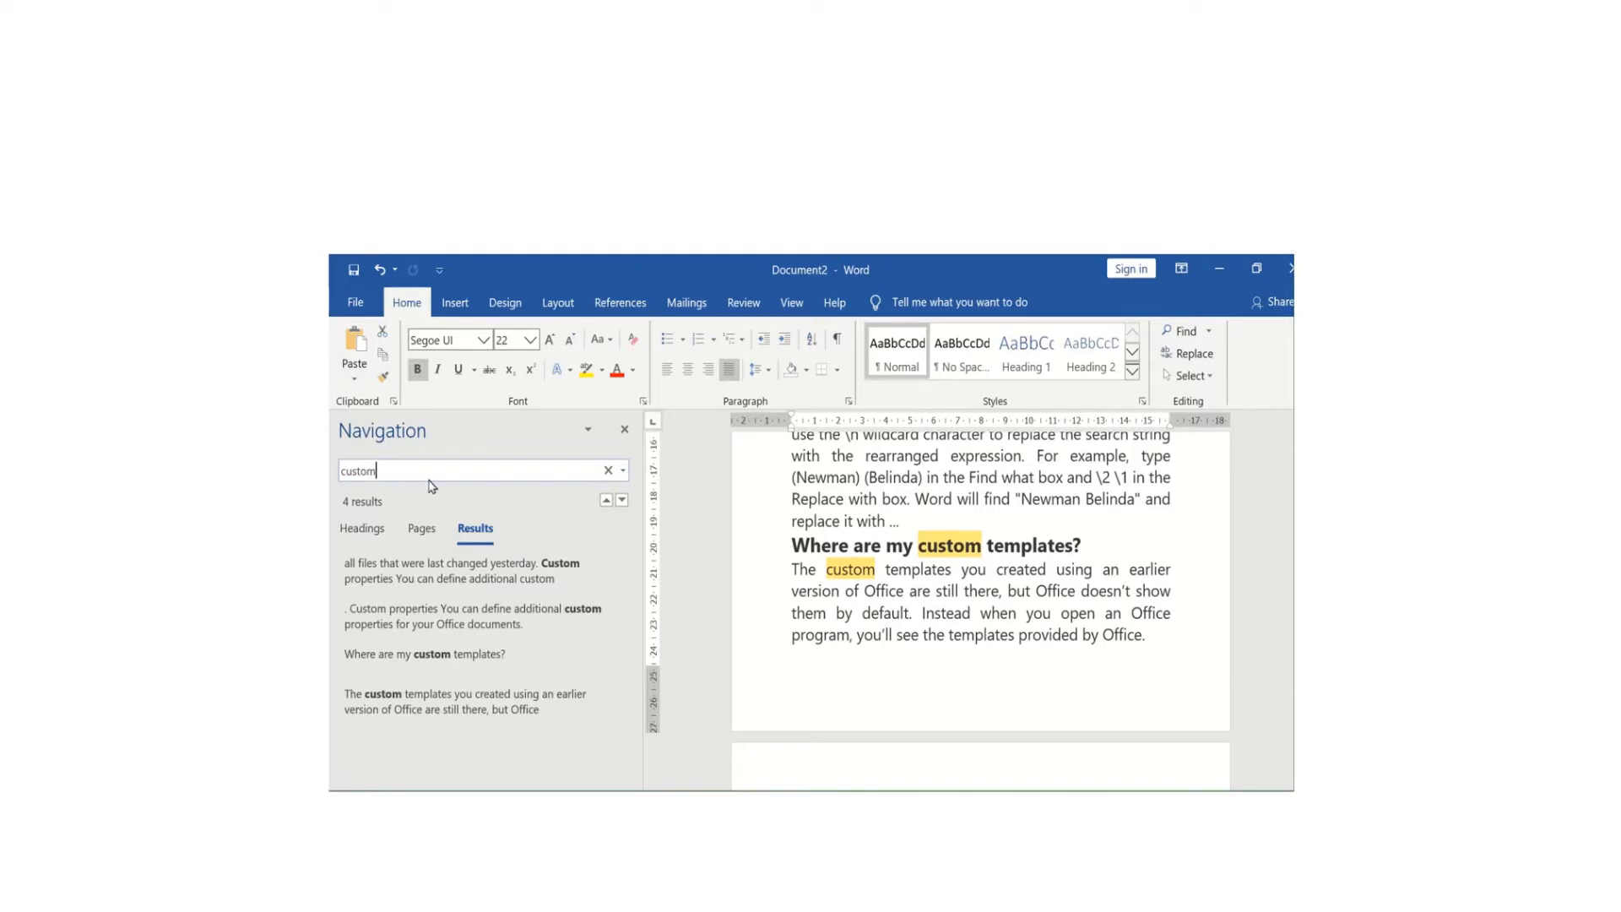
scroll(943, 571, "up", 3)
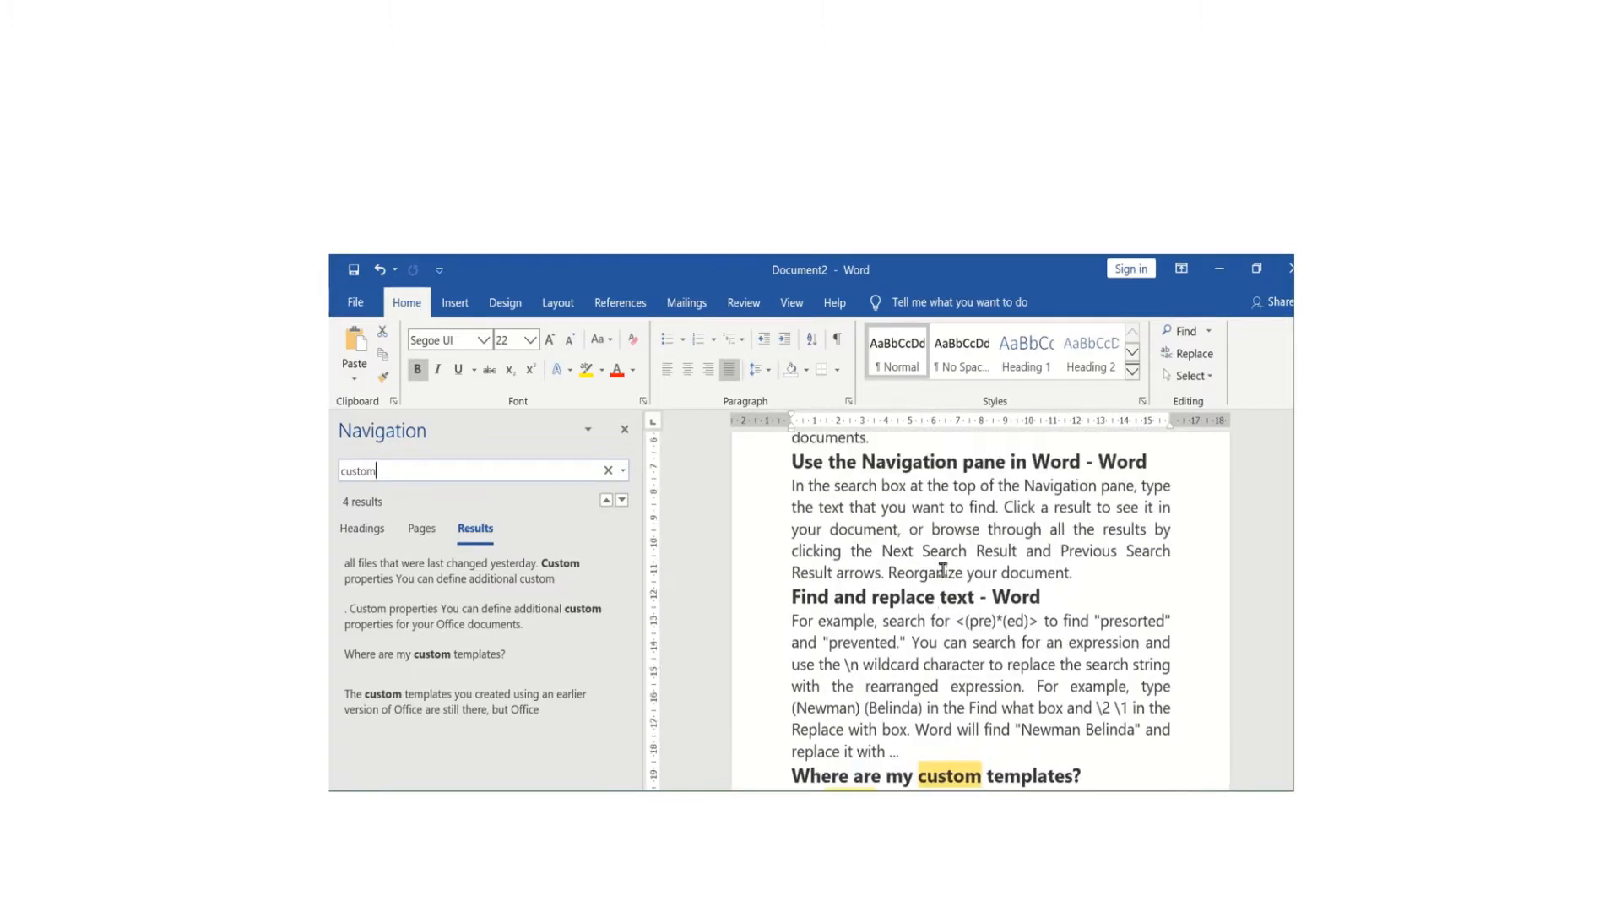
scroll(944, 571, "up", 3)
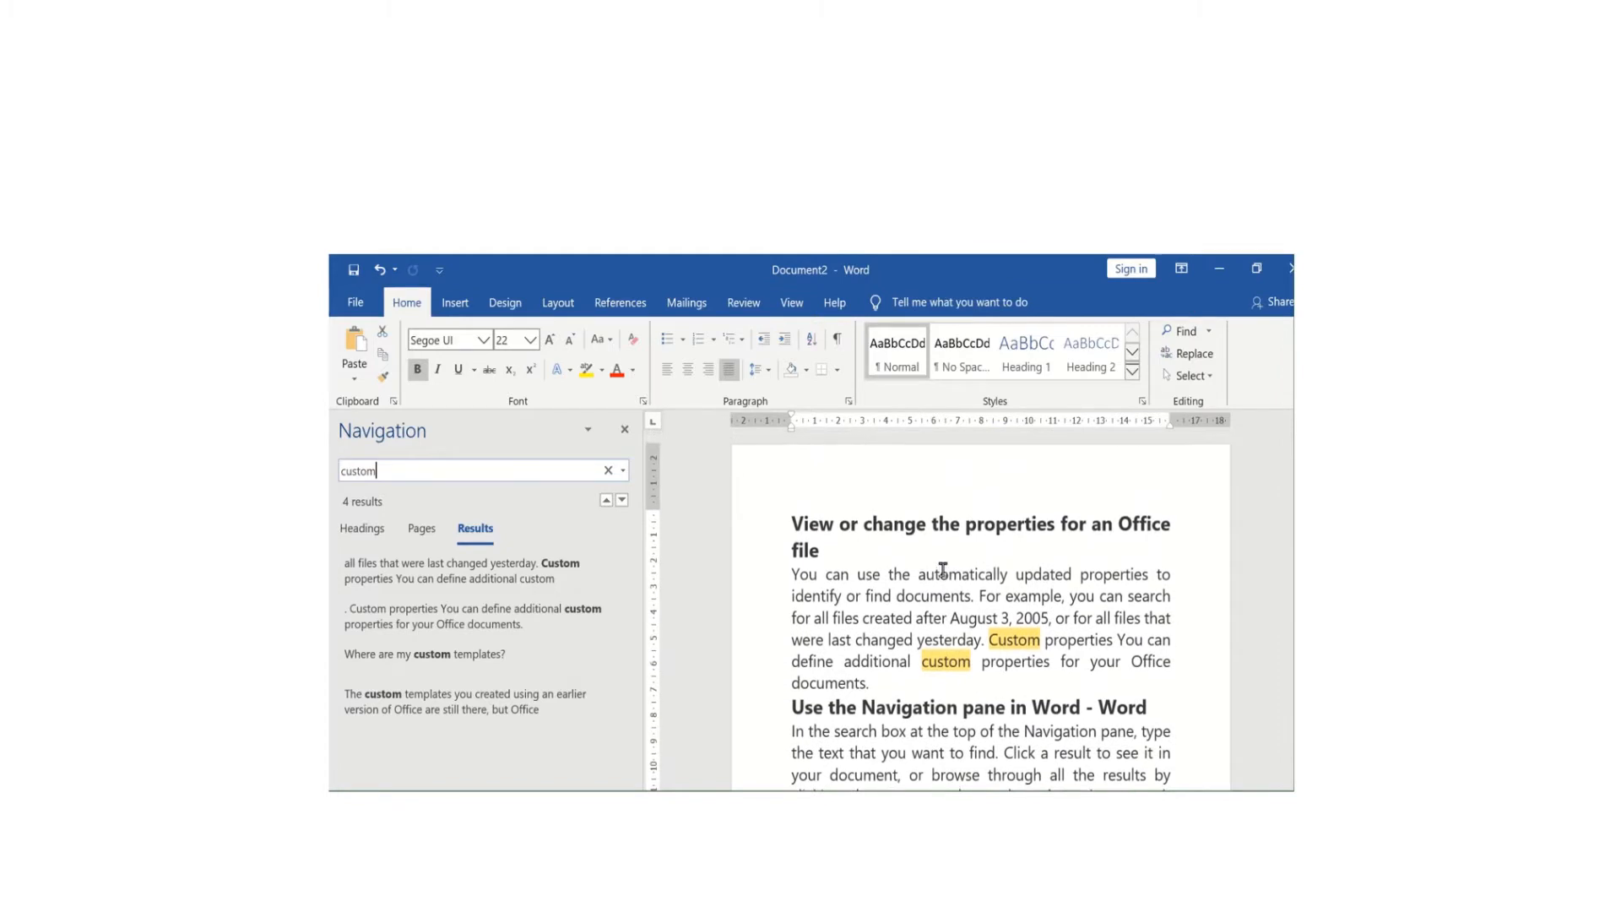
scroll(943, 571, "down", 3)
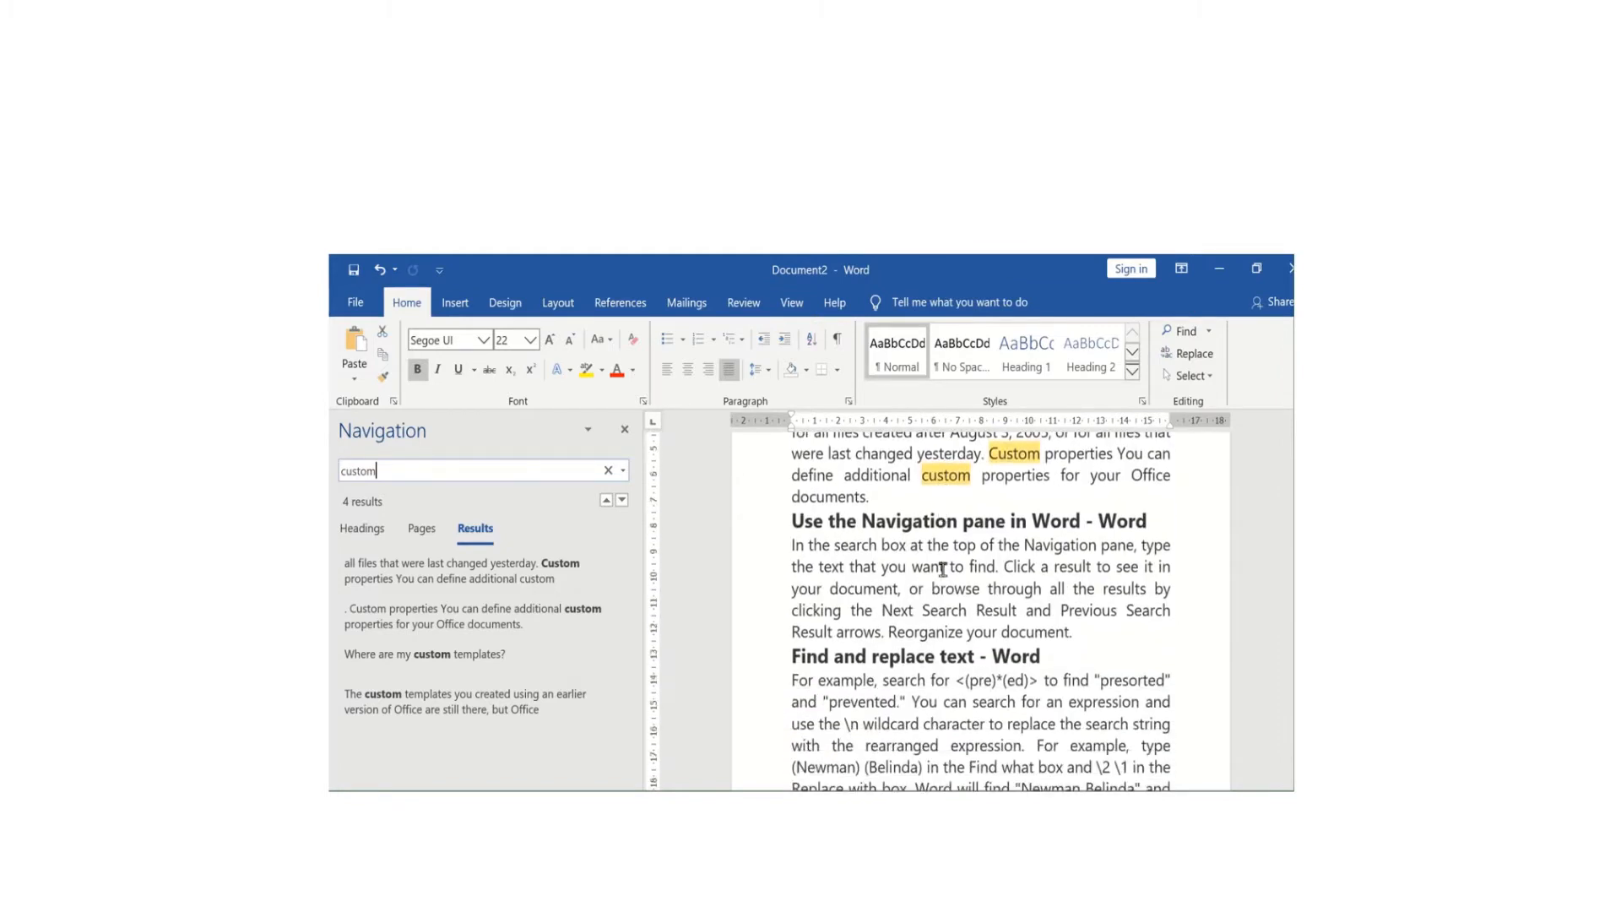
scroll(943, 571, "up", 2)
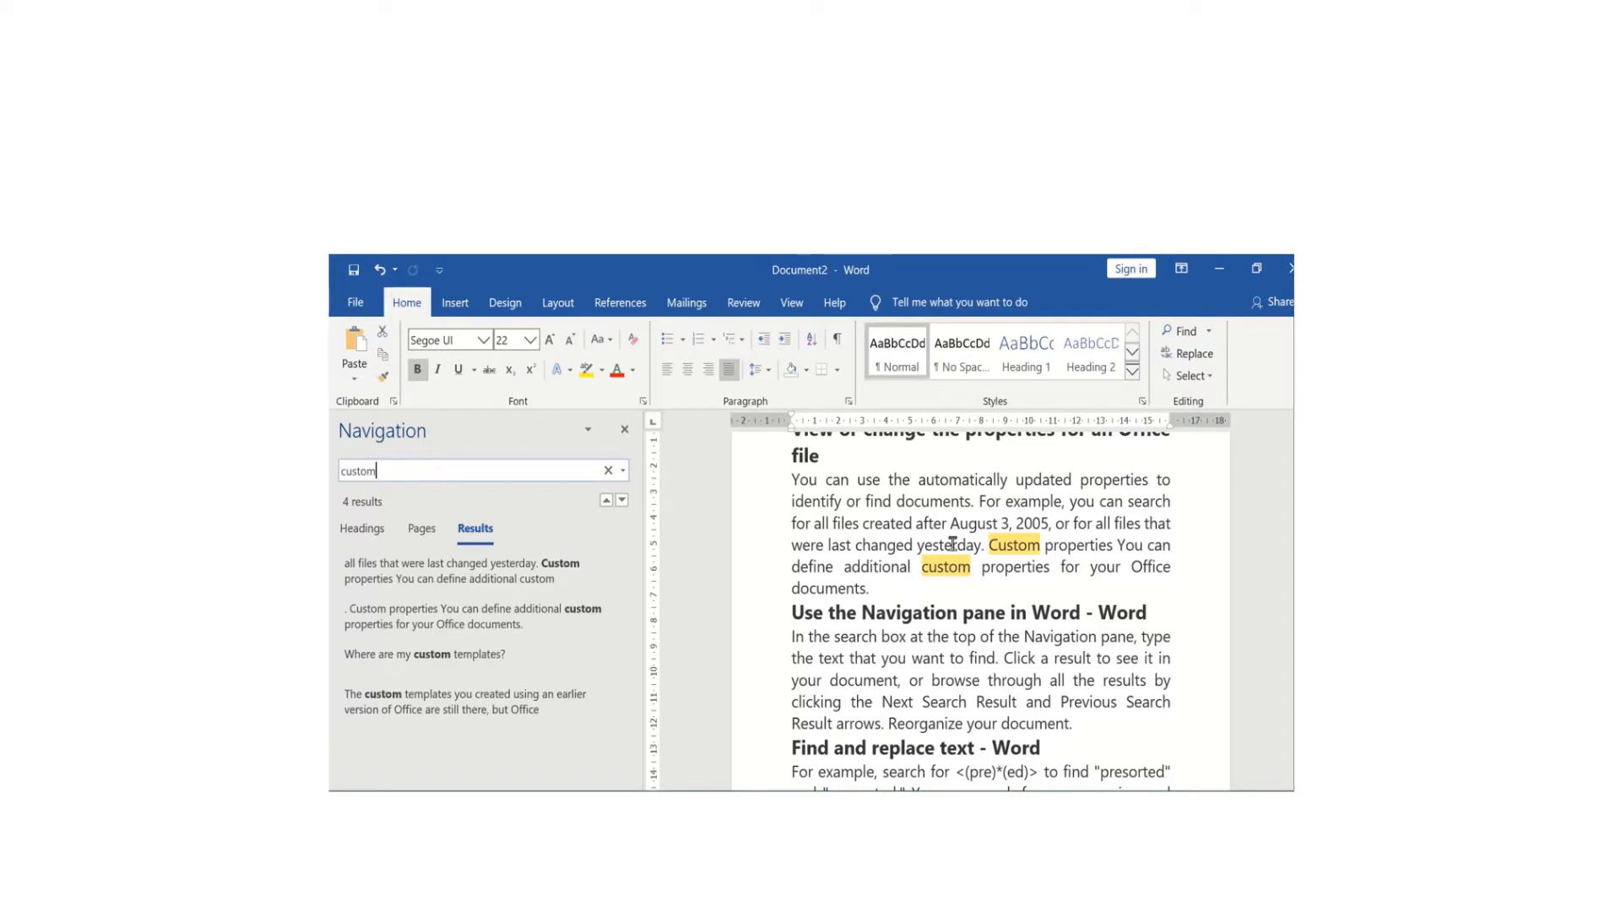
- Set up an advanced search for "custom" with Match case enabled, keeping the document text in view beside the dialog
left_click(1210, 333)
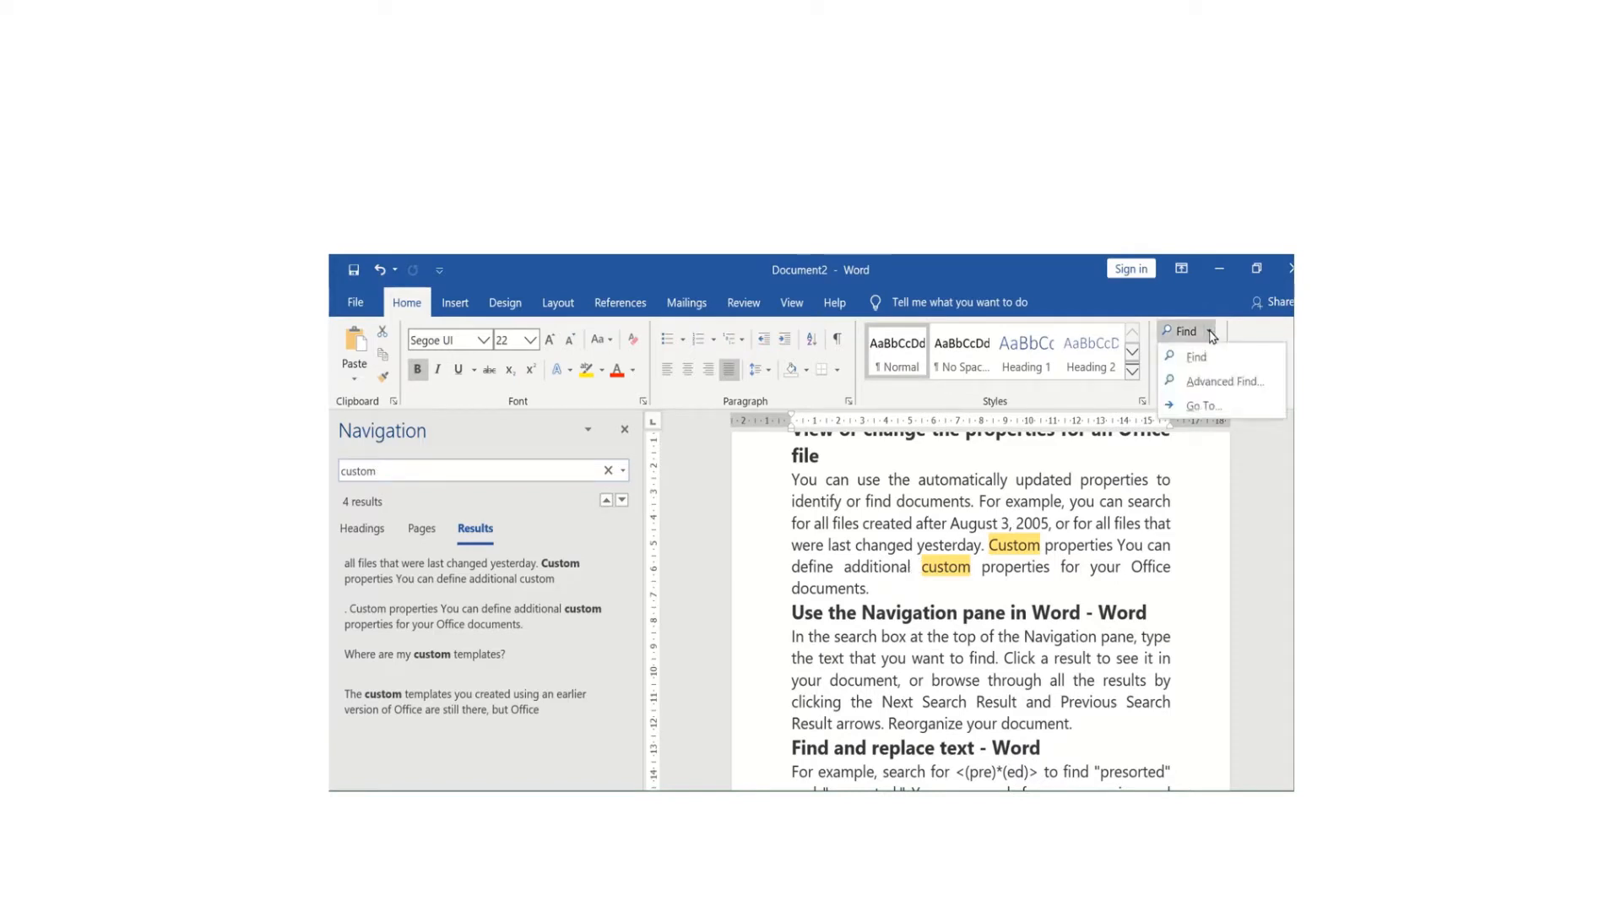
left_click(1221, 384)
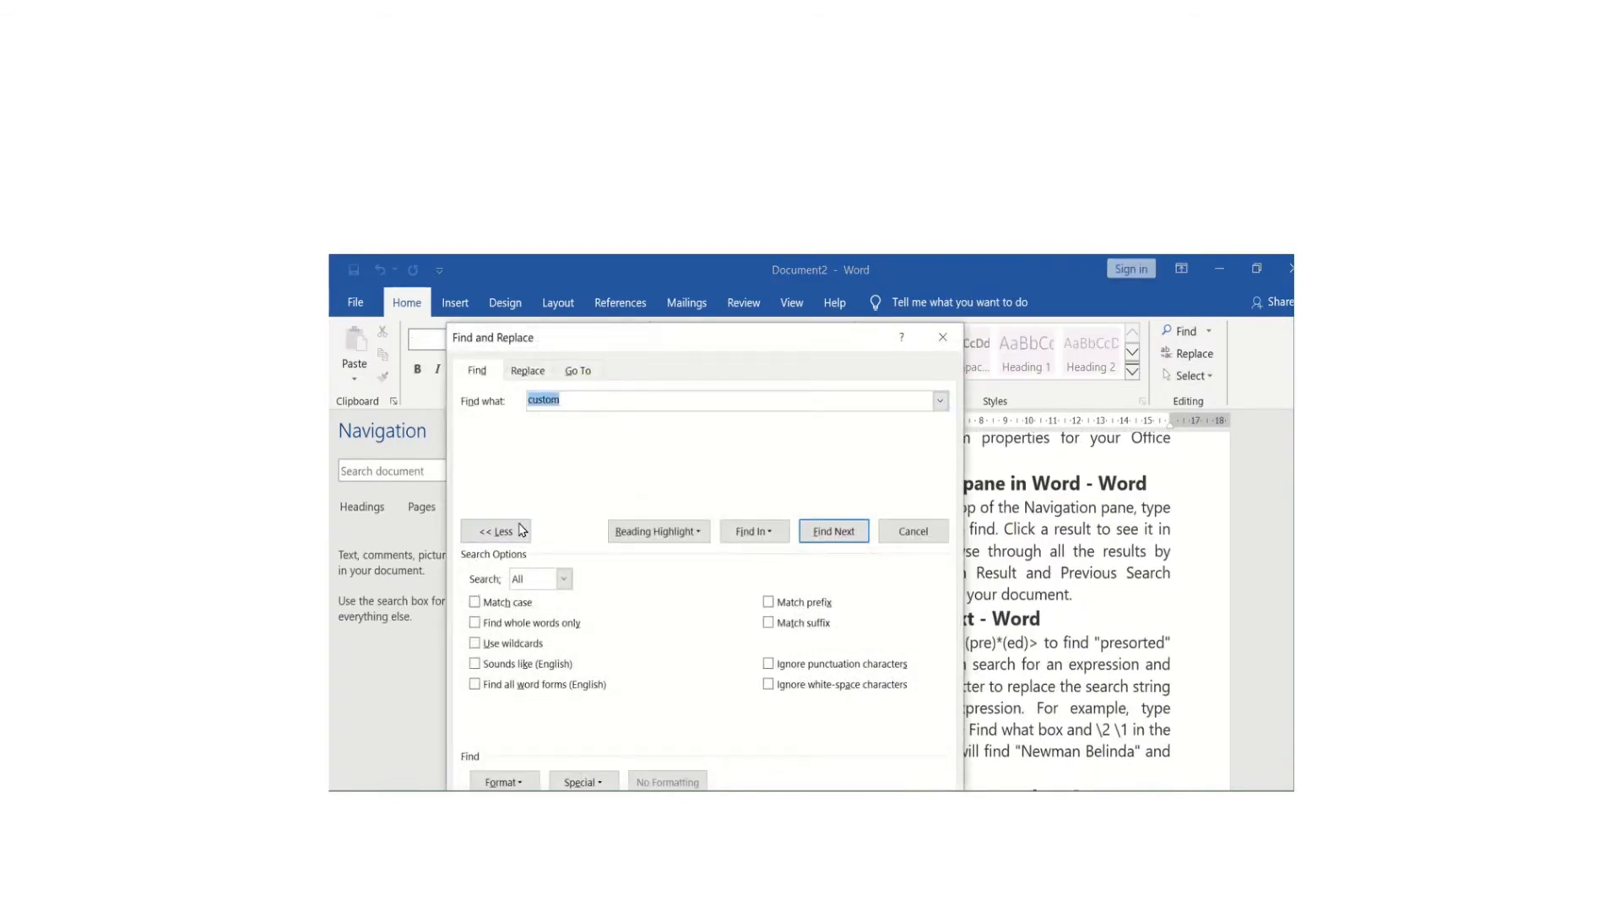
left_click(475, 602)
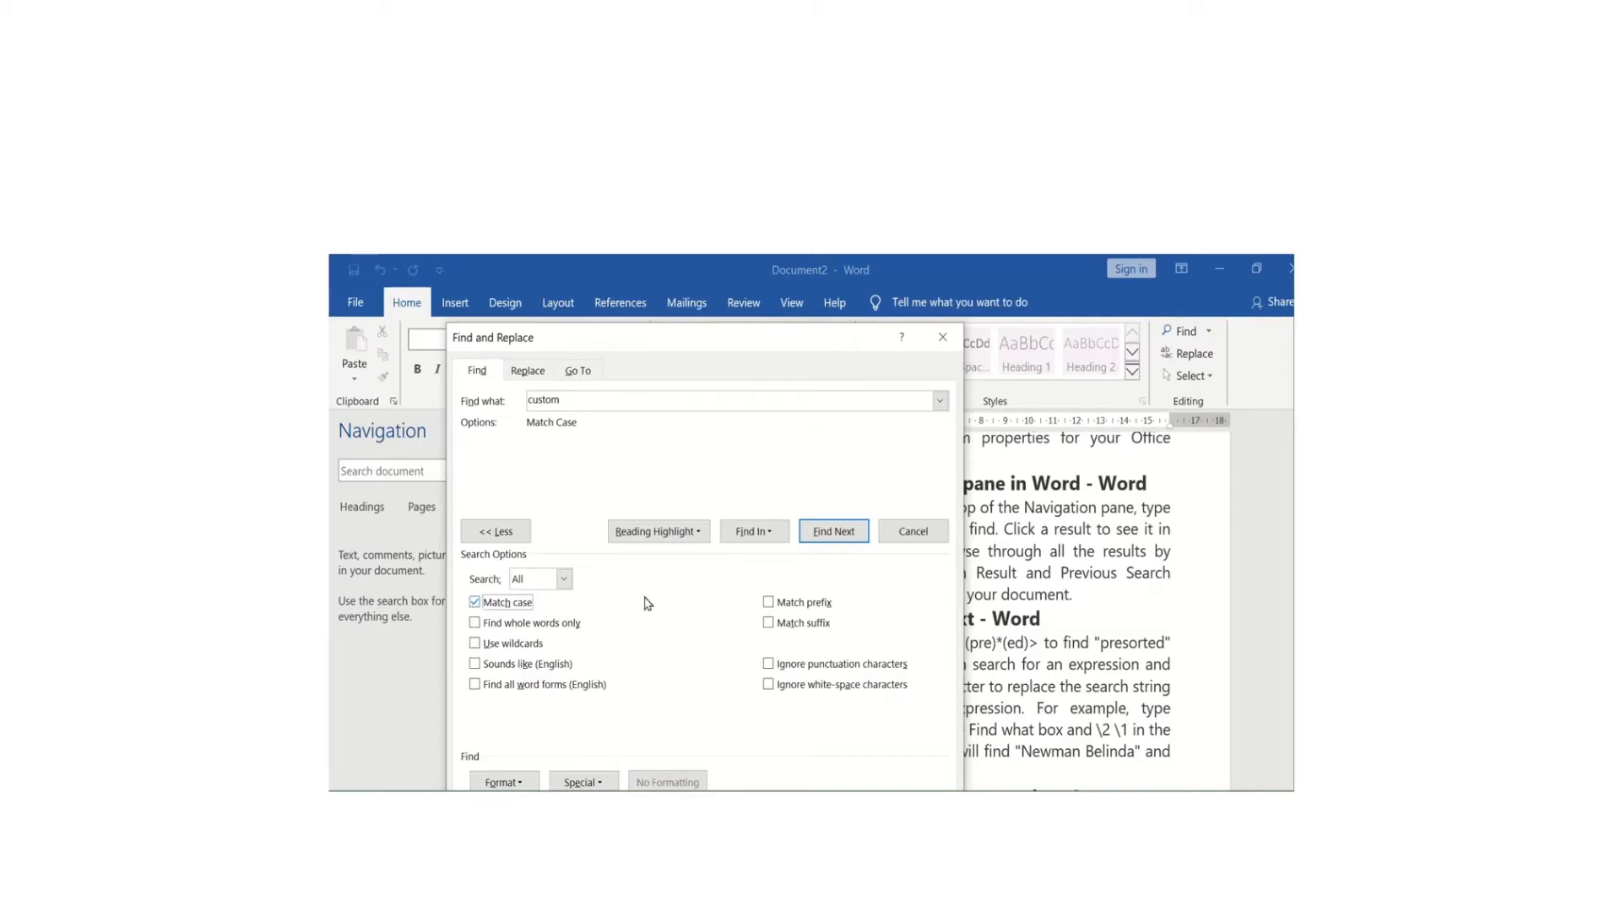
left_click_drag(716, 349, 521, 309)
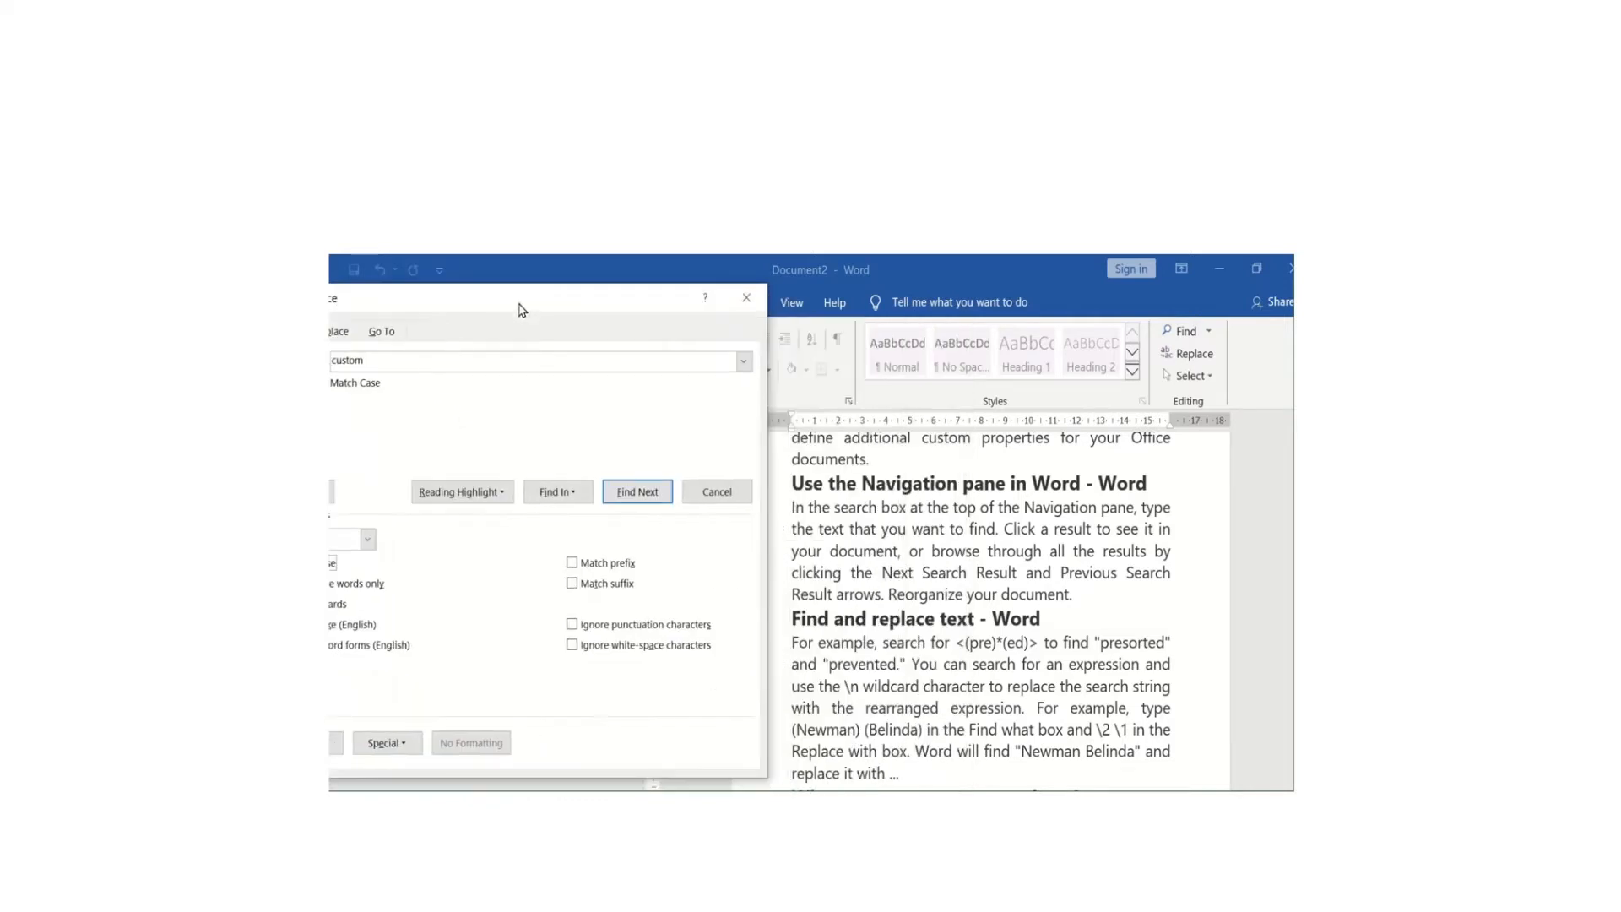
- Go through the case-sensitive matches of "custom" one by one until the whole document has been searched
left_click(637, 491)
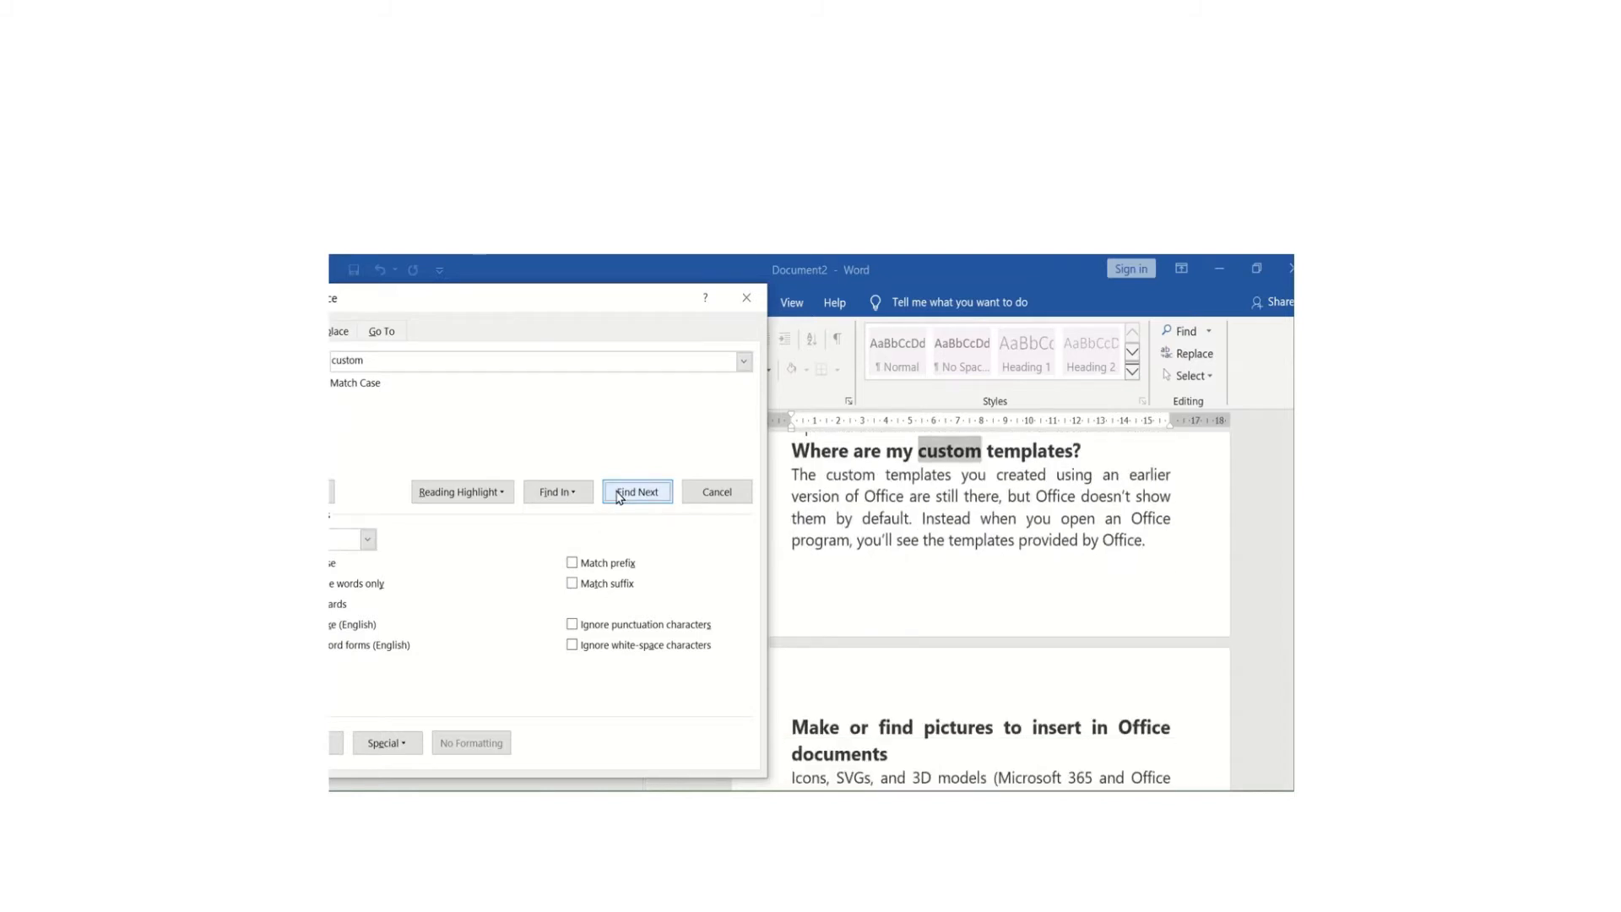
left_click(637, 491)
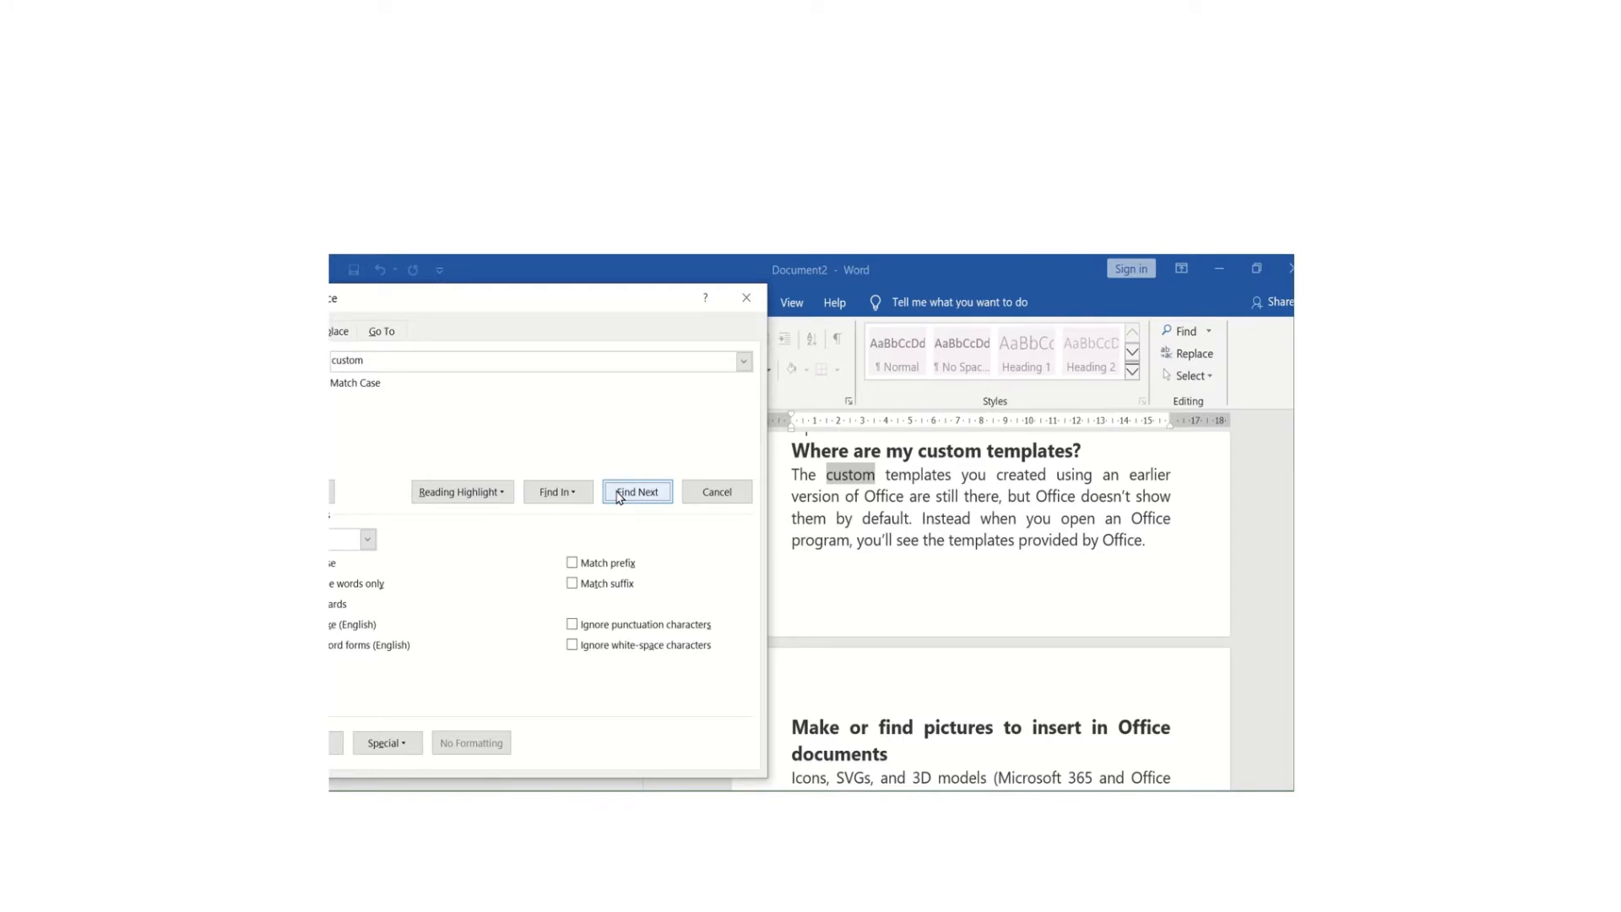
left_click(638, 492)
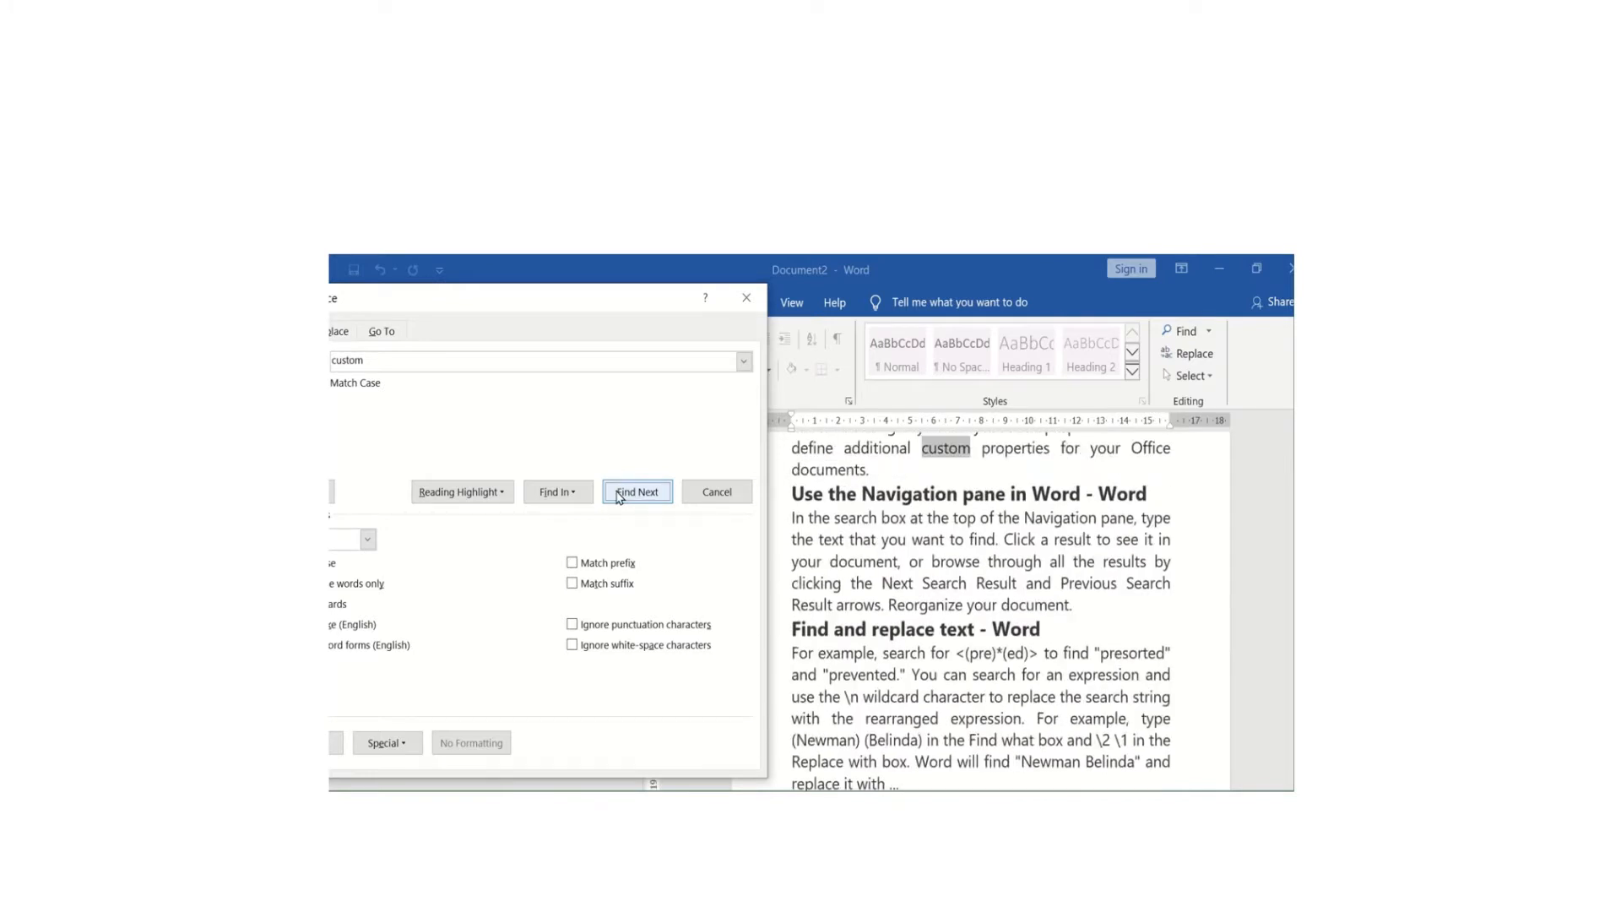
left_click(619, 495)
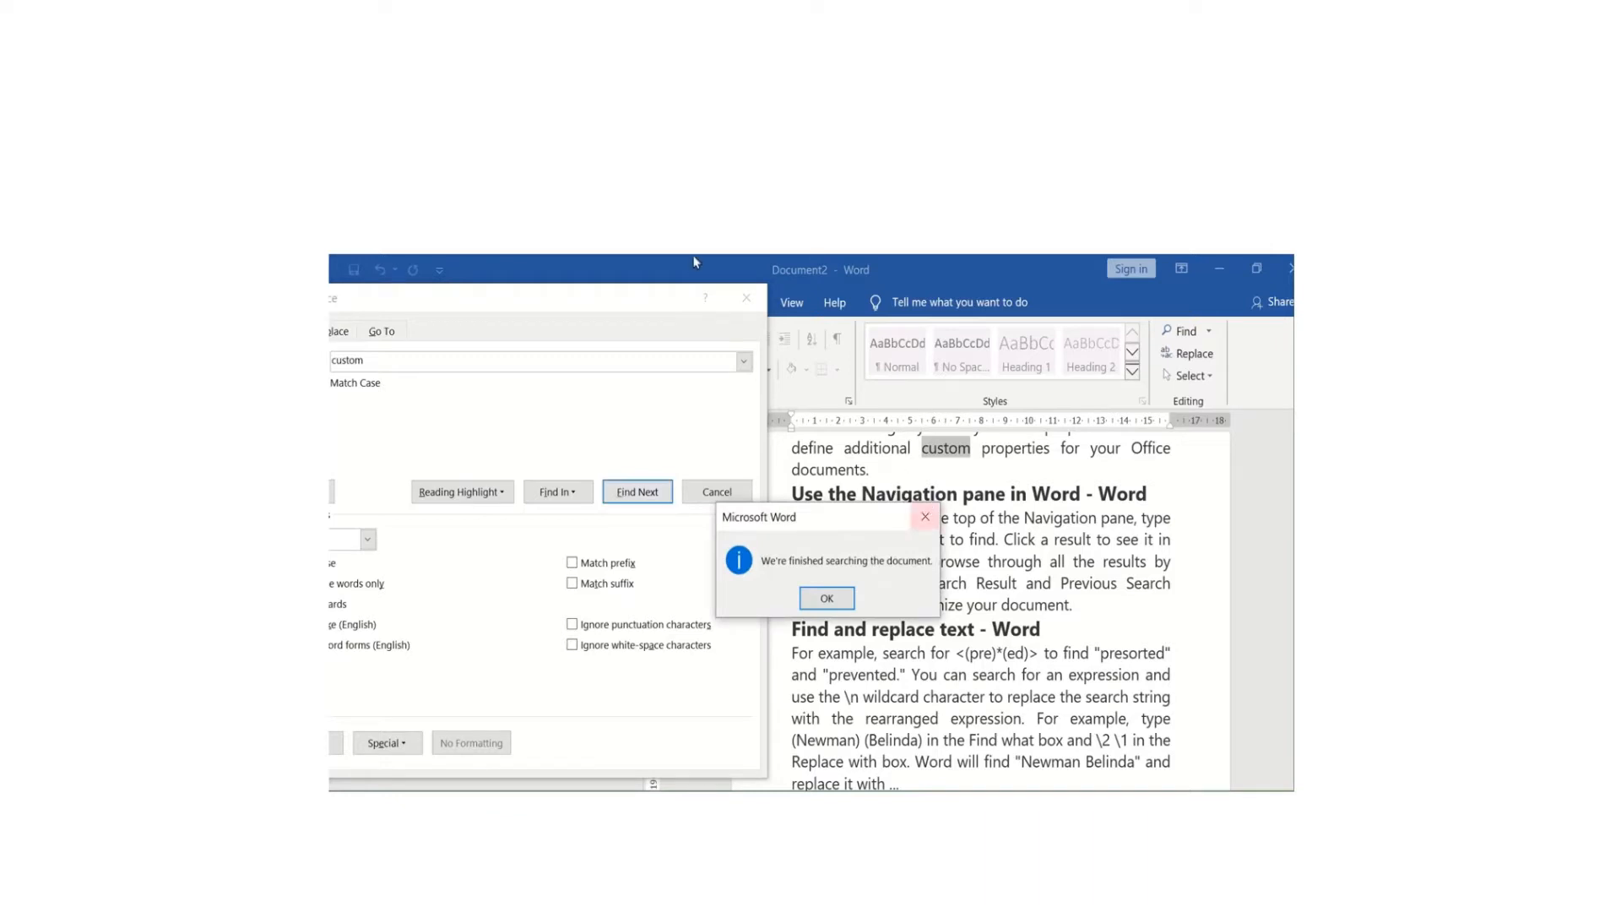
left_click(637, 295)
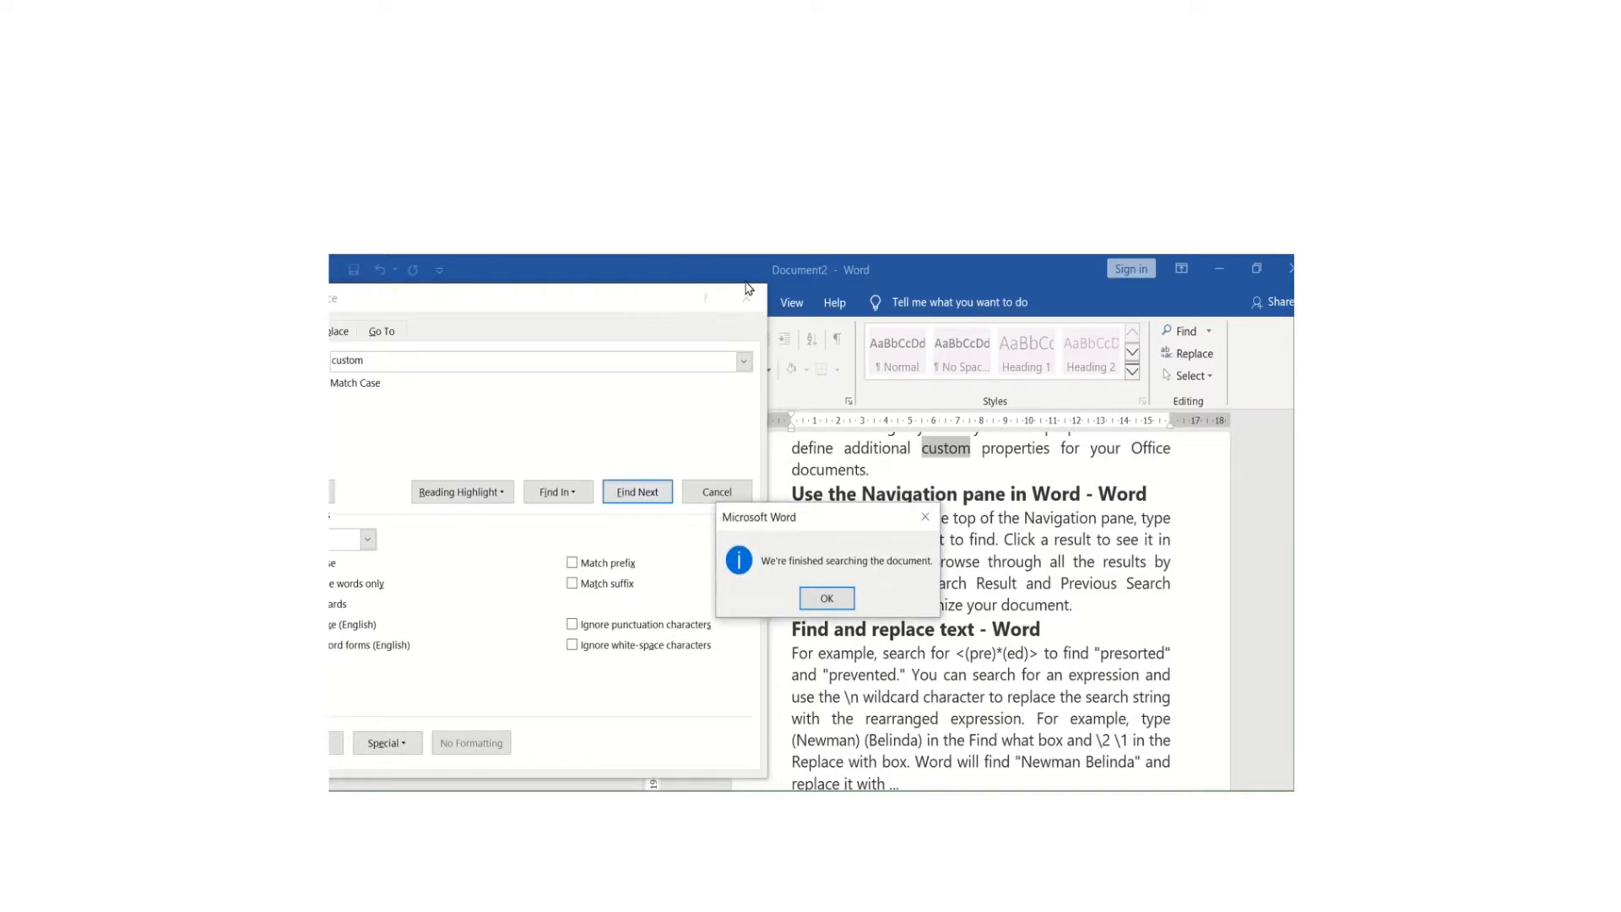
left_click(827, 601)
left_click_drag(628, 302, 905, 338)
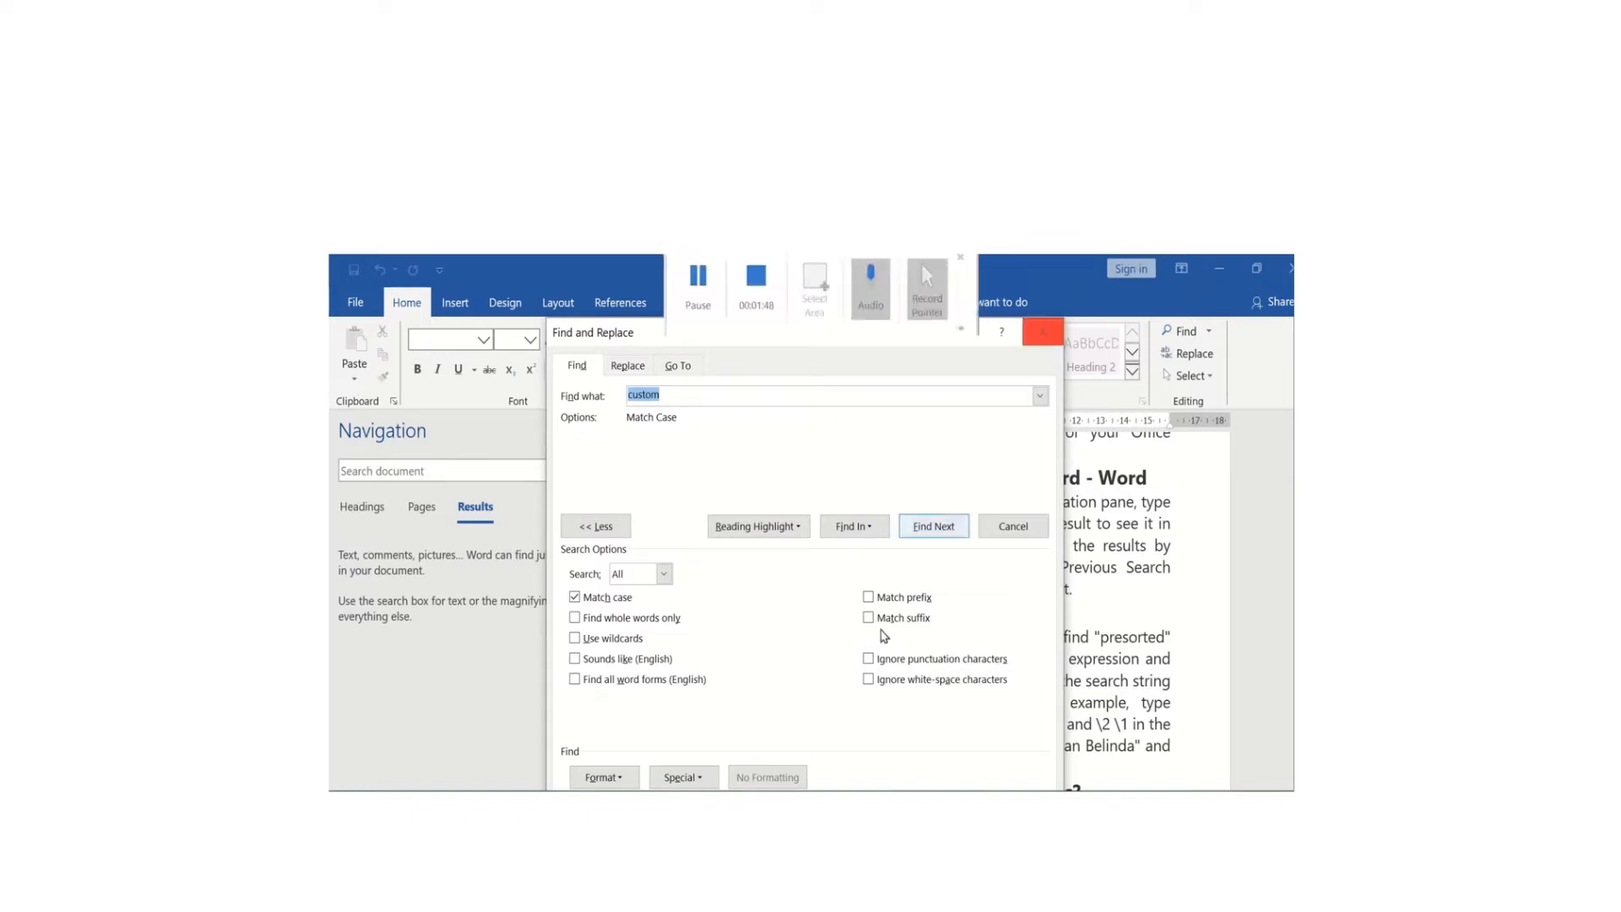
mouse_move(808, 263)
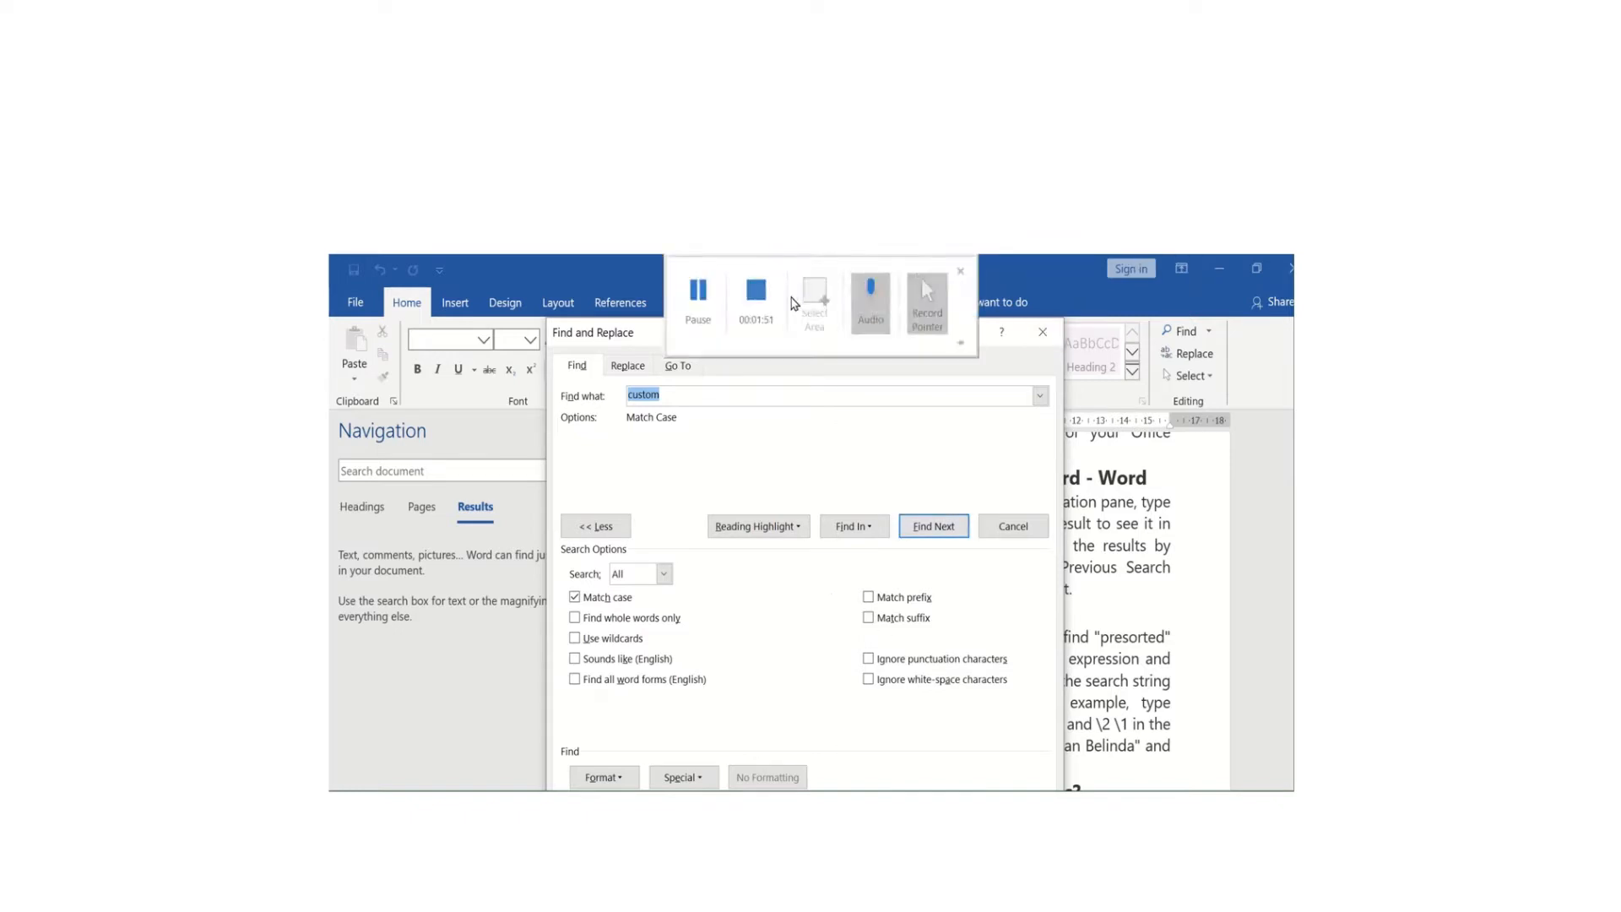
left_click(755, 300)
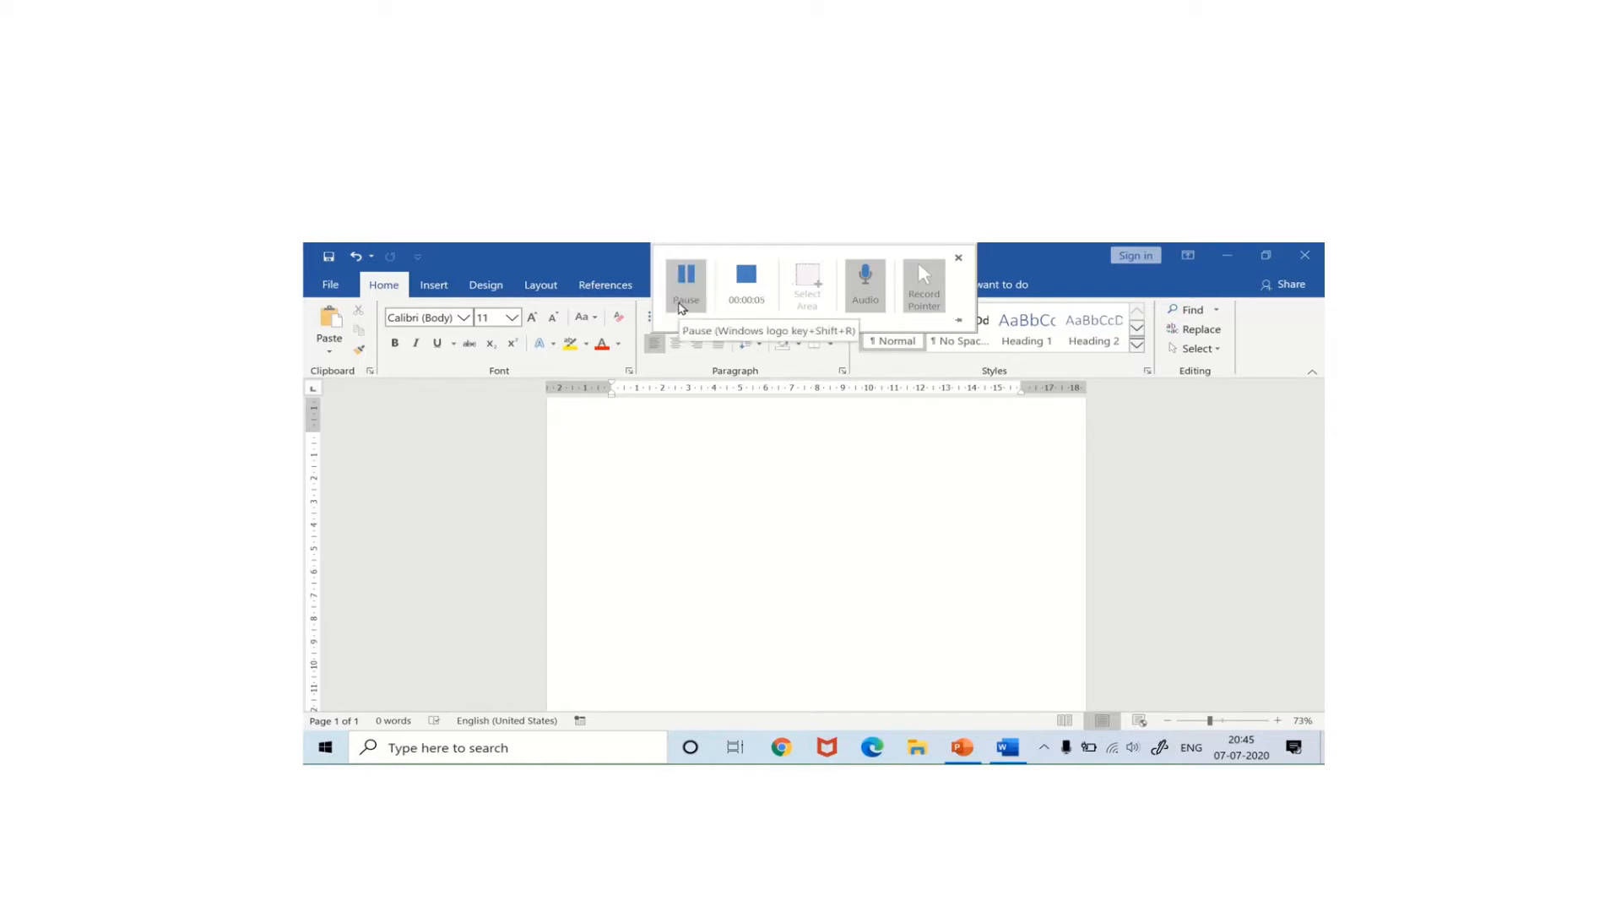
- Draw a Smiley Face shape about 10 cm wide near the top of the page and apply the orange-filled theme style with a white outline
left_click(433, 289)
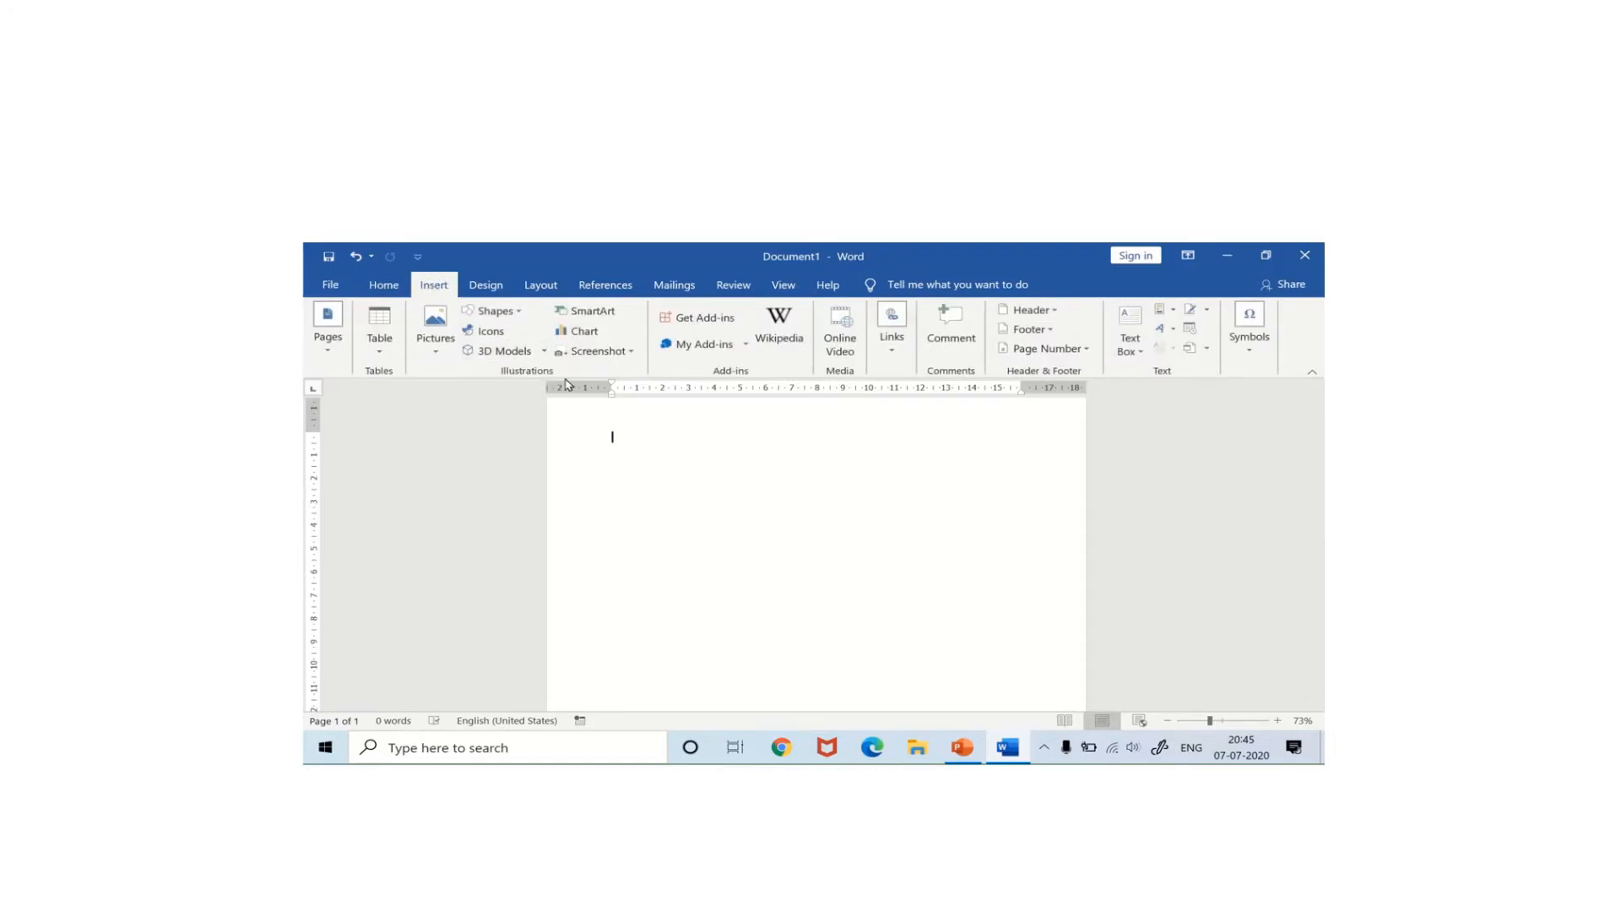
left_click(518, 313)
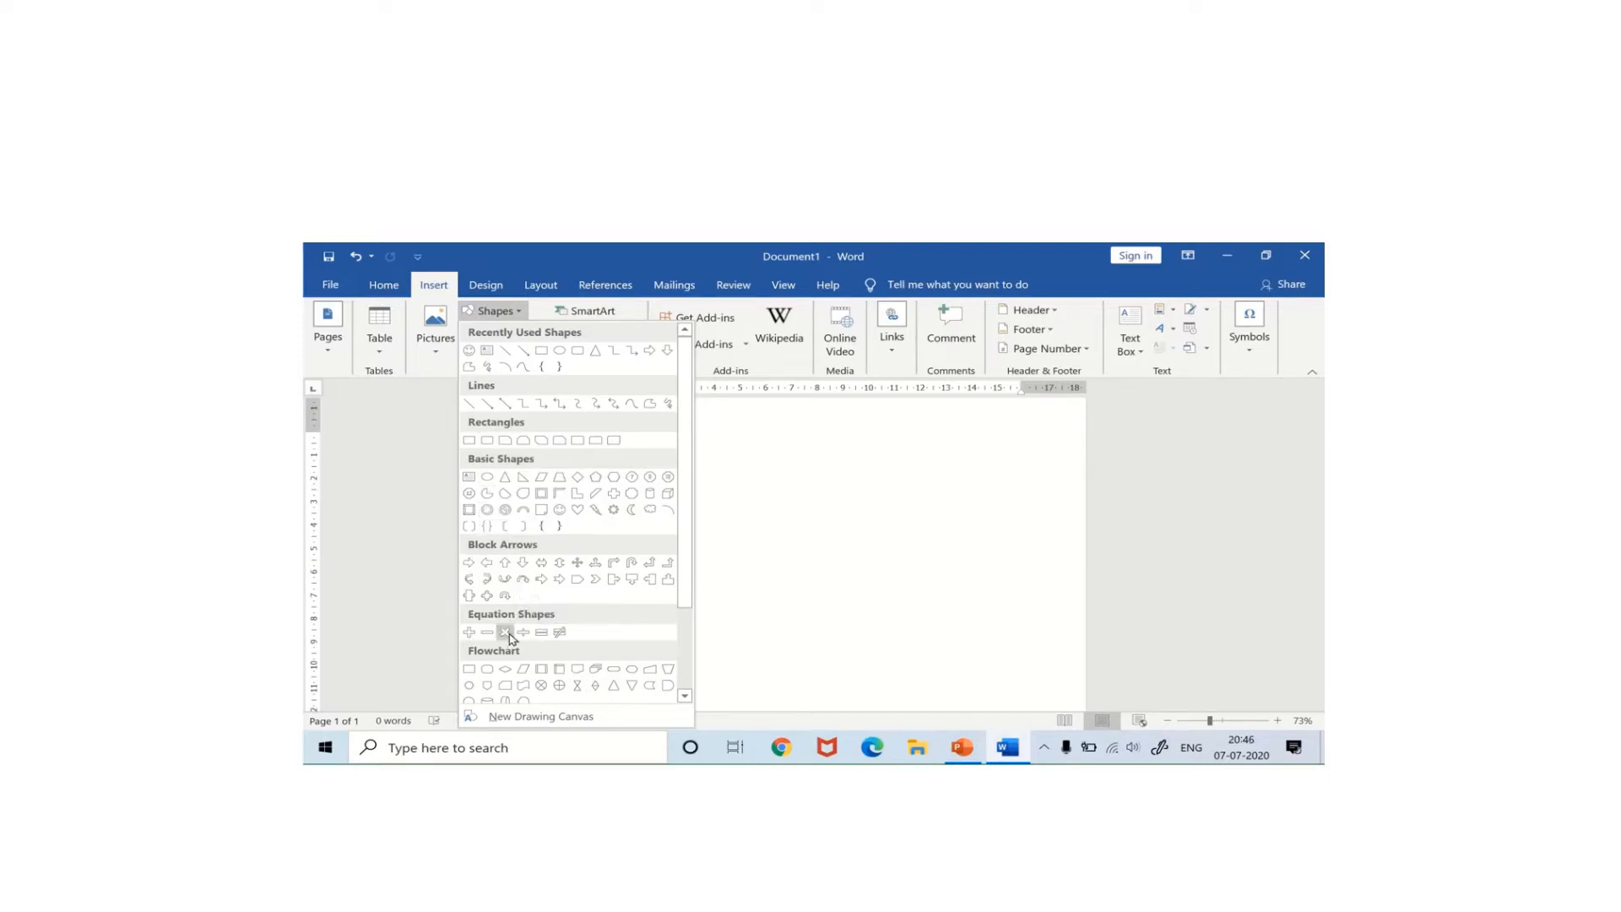
scroll(509, 669, "down", 3)
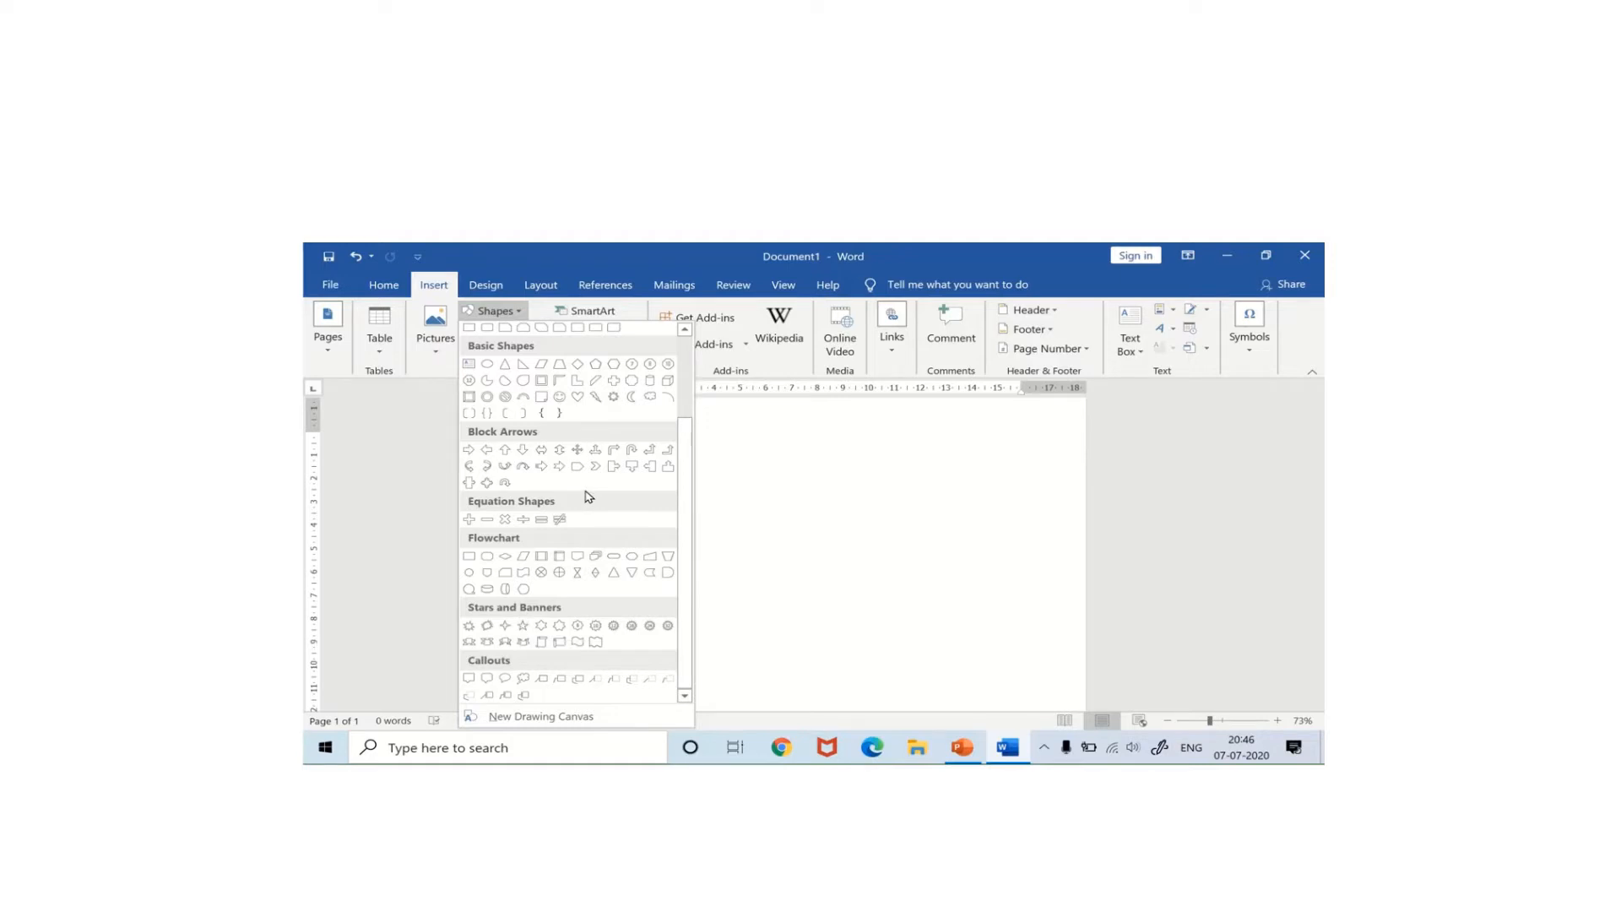
left_click(560, 400)
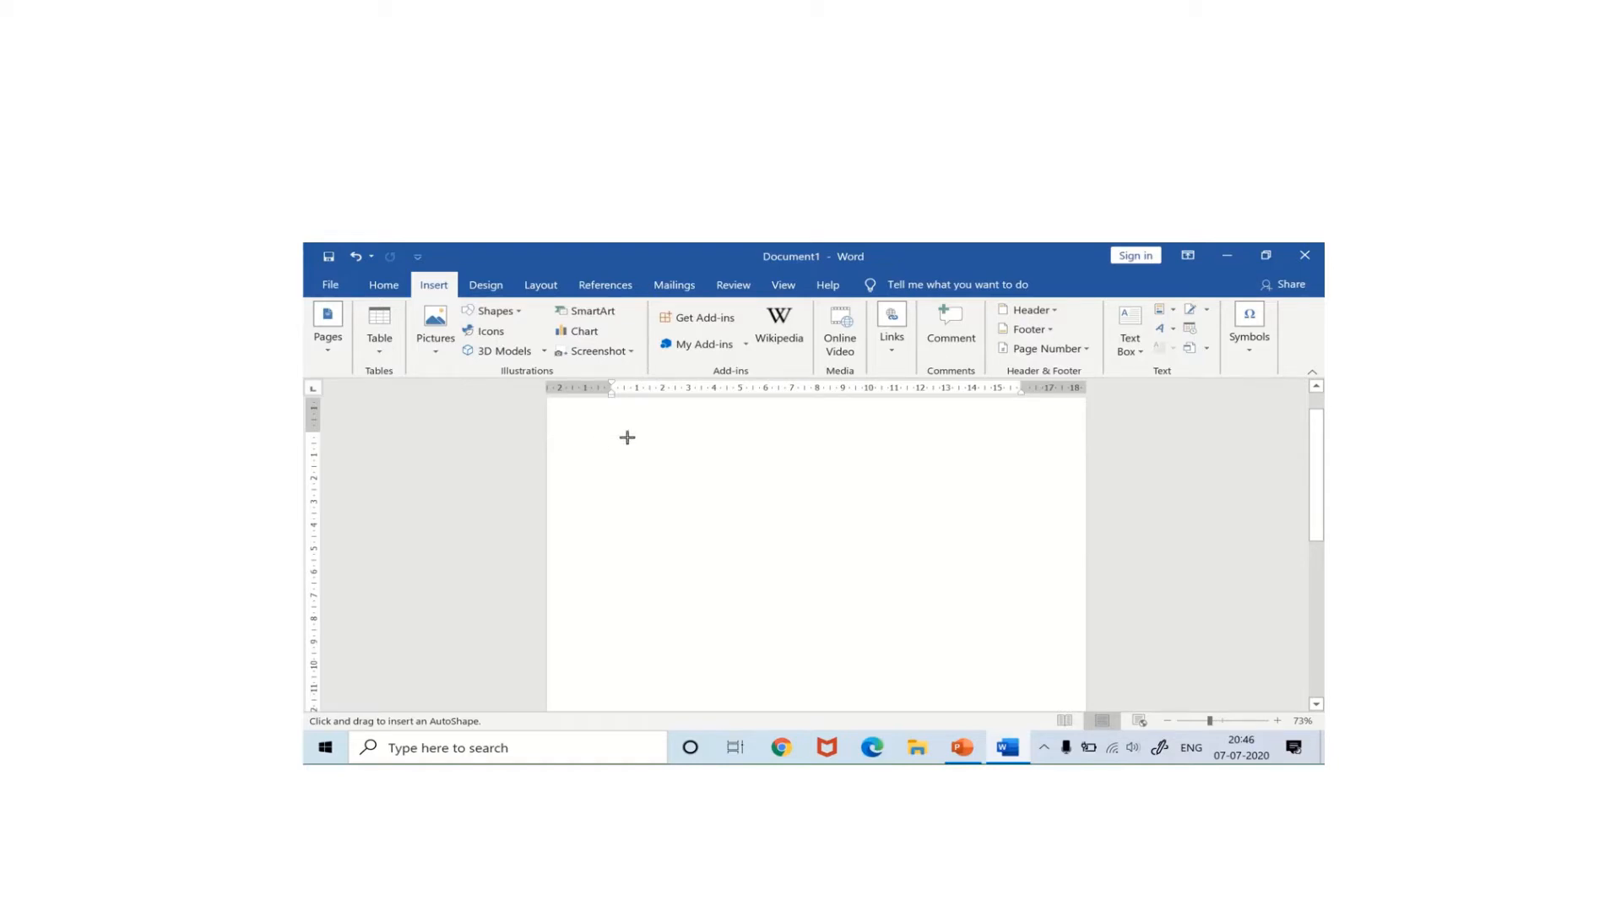
mouse_move(633, 438)
left_mouse_down()
mouse_move(713, 550)
mouse_move(832, 617)
mouse_move(887, 623)
mouse_move(900, 673)
left_mouse_up()
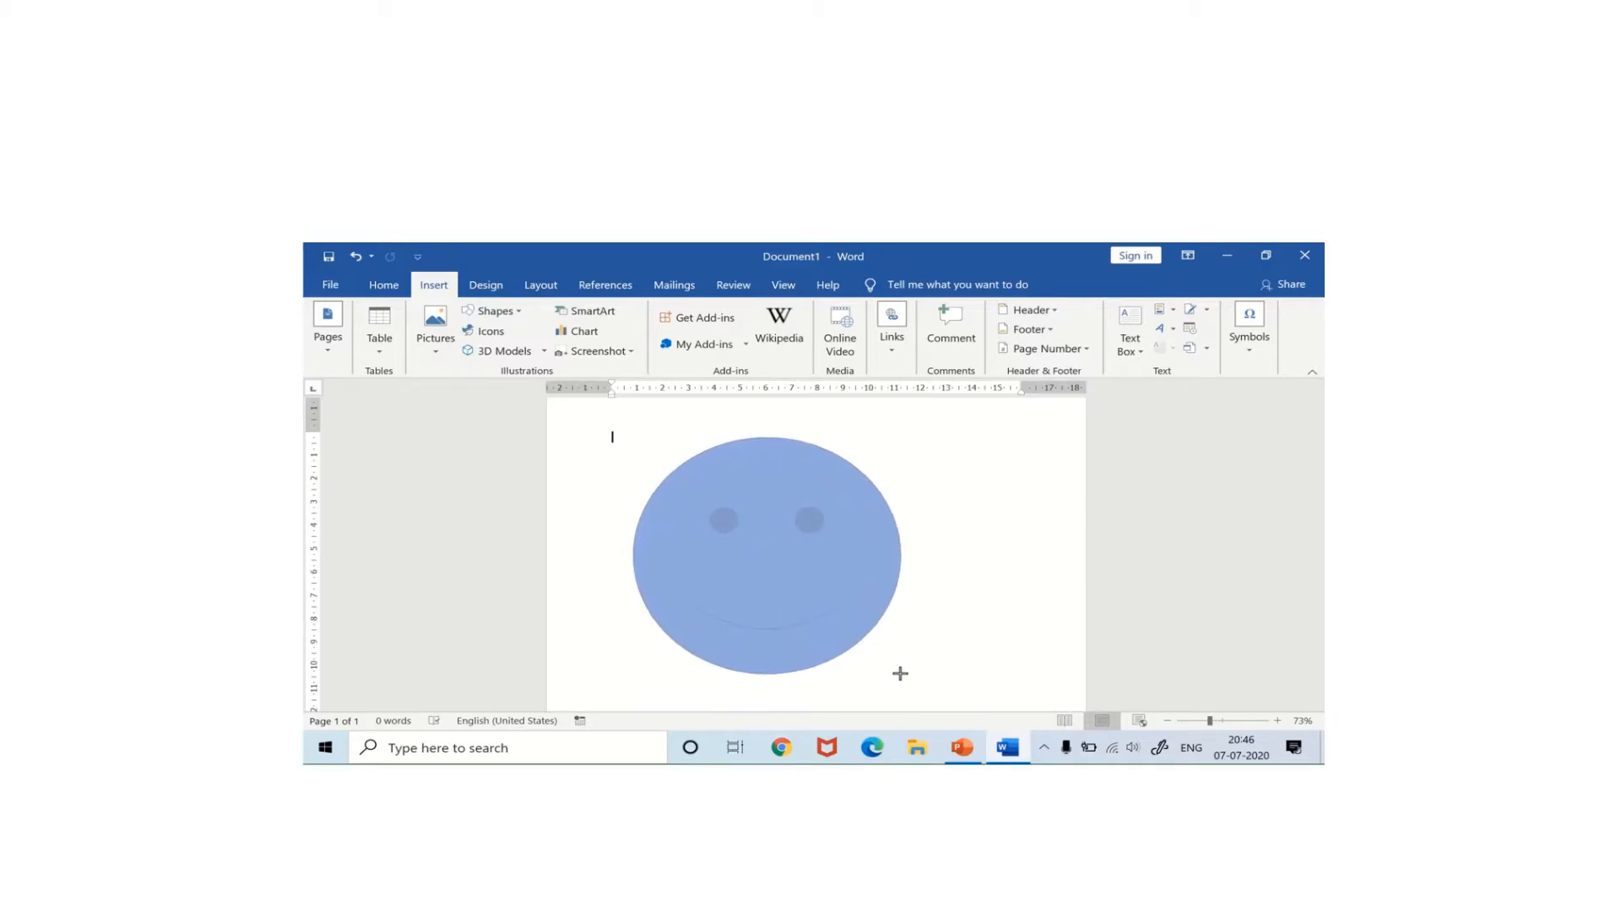
left_click_drag(900, 673, 900, 673)
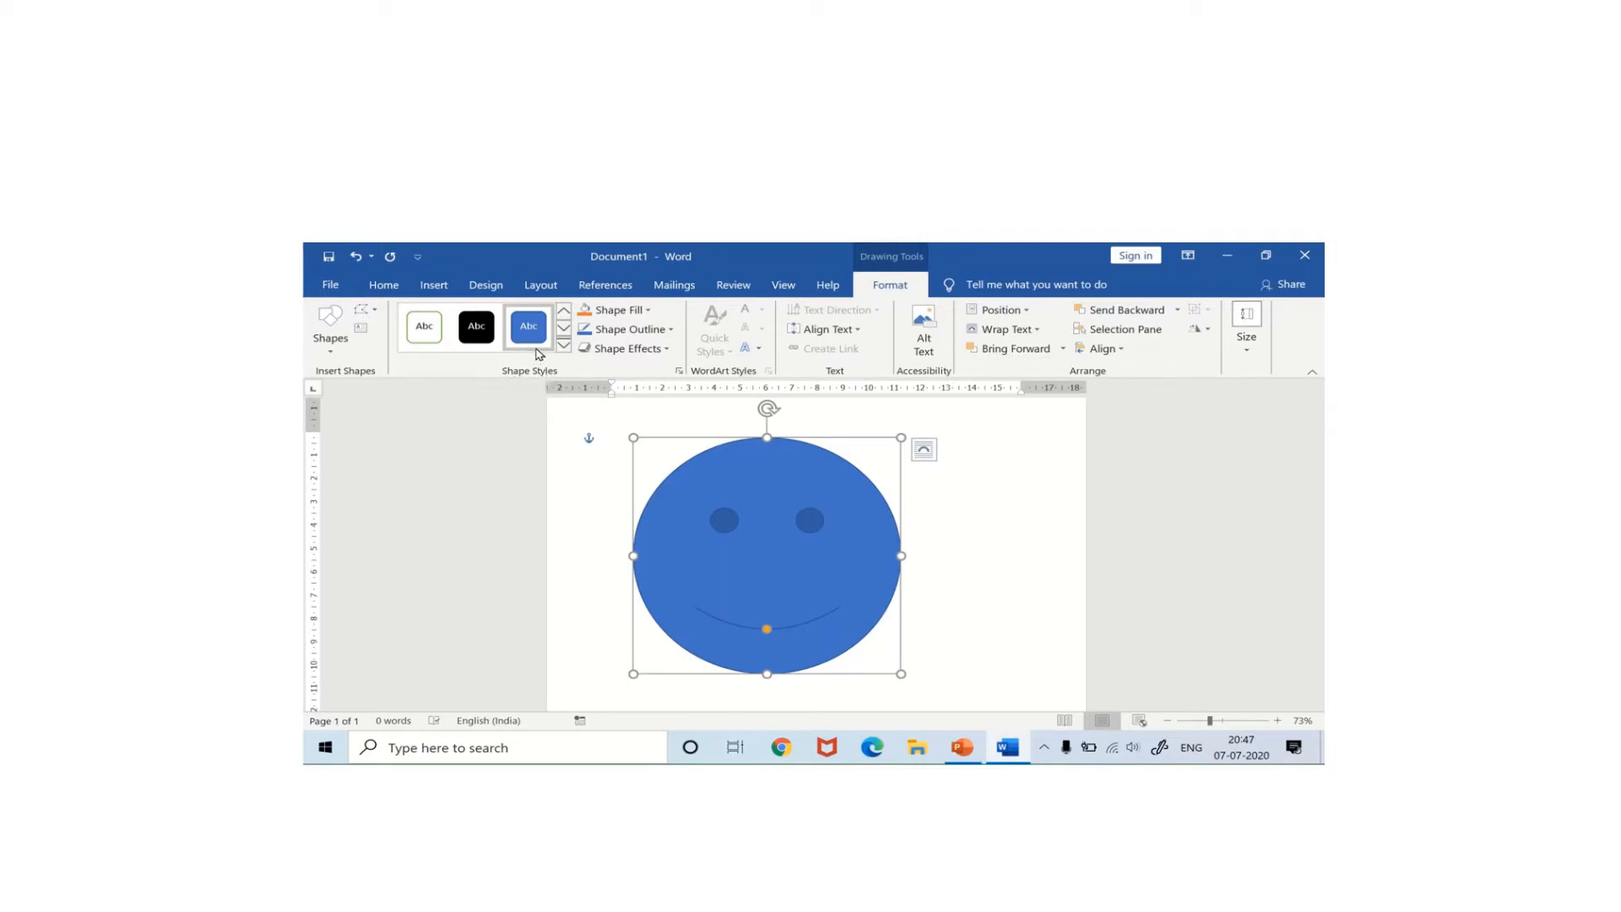
left_click(564, 346)
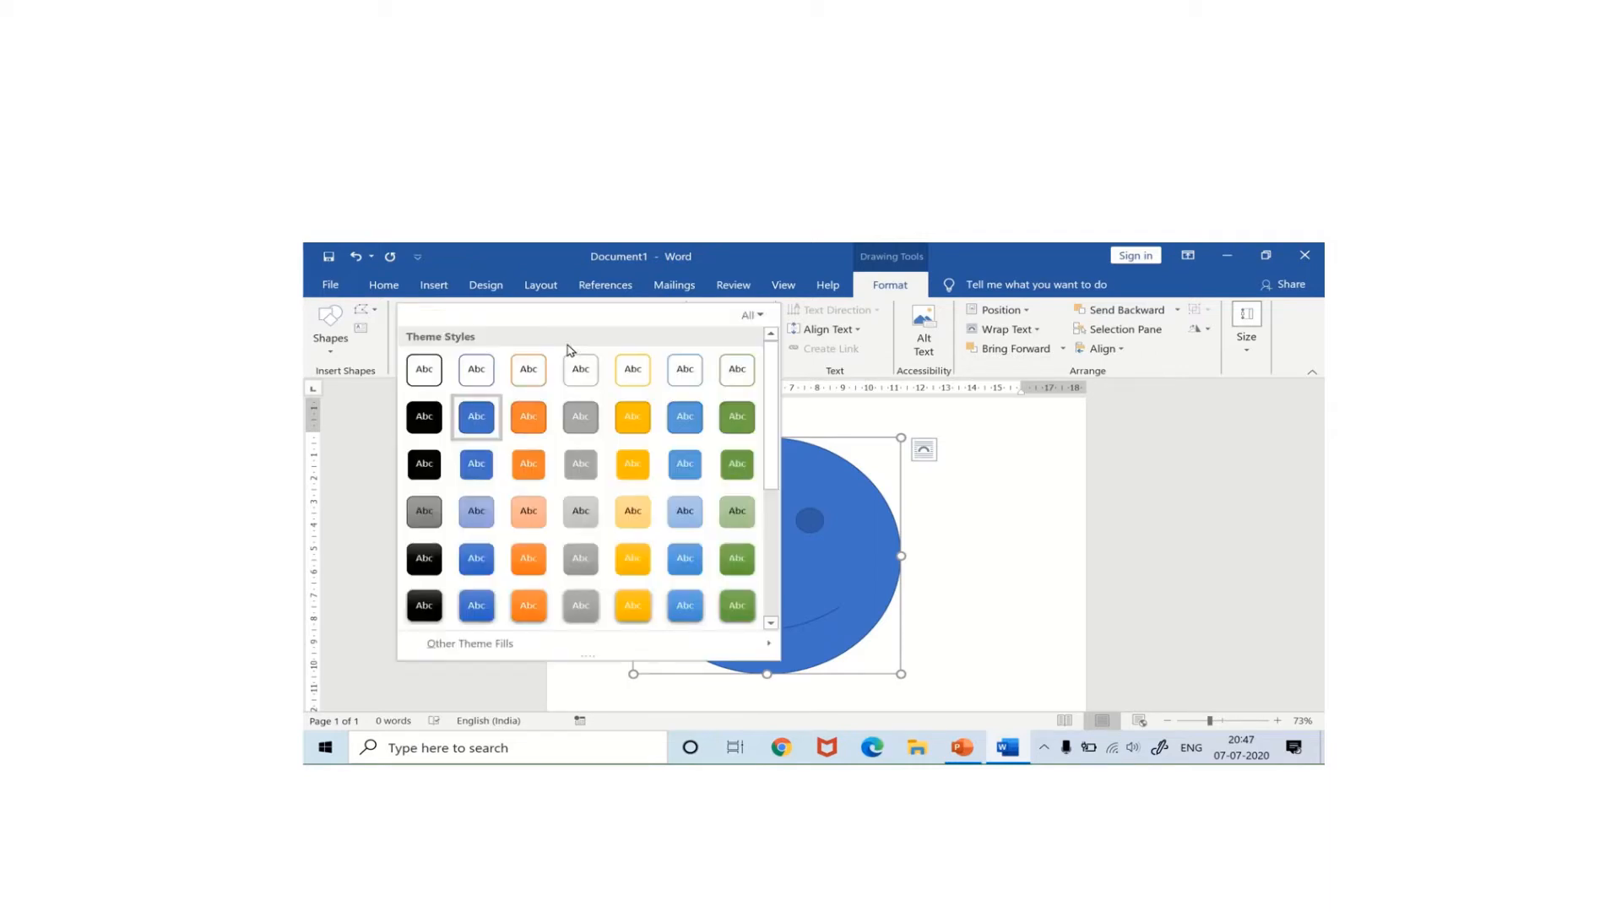
left_click(530, 465)
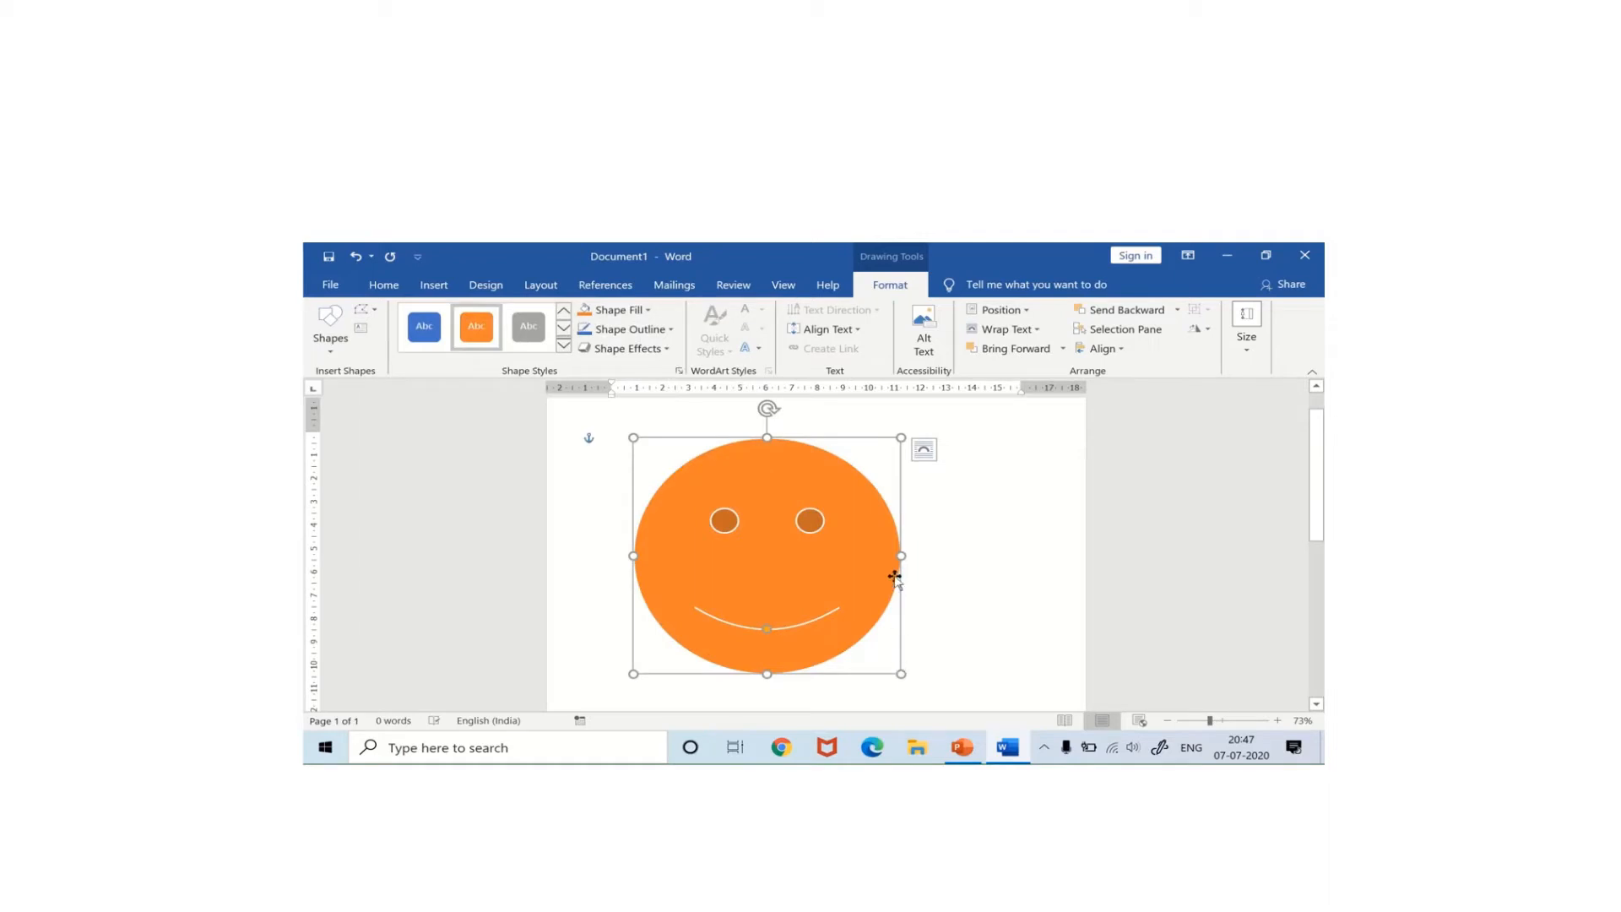
scroll(895, 577, "down", 5)
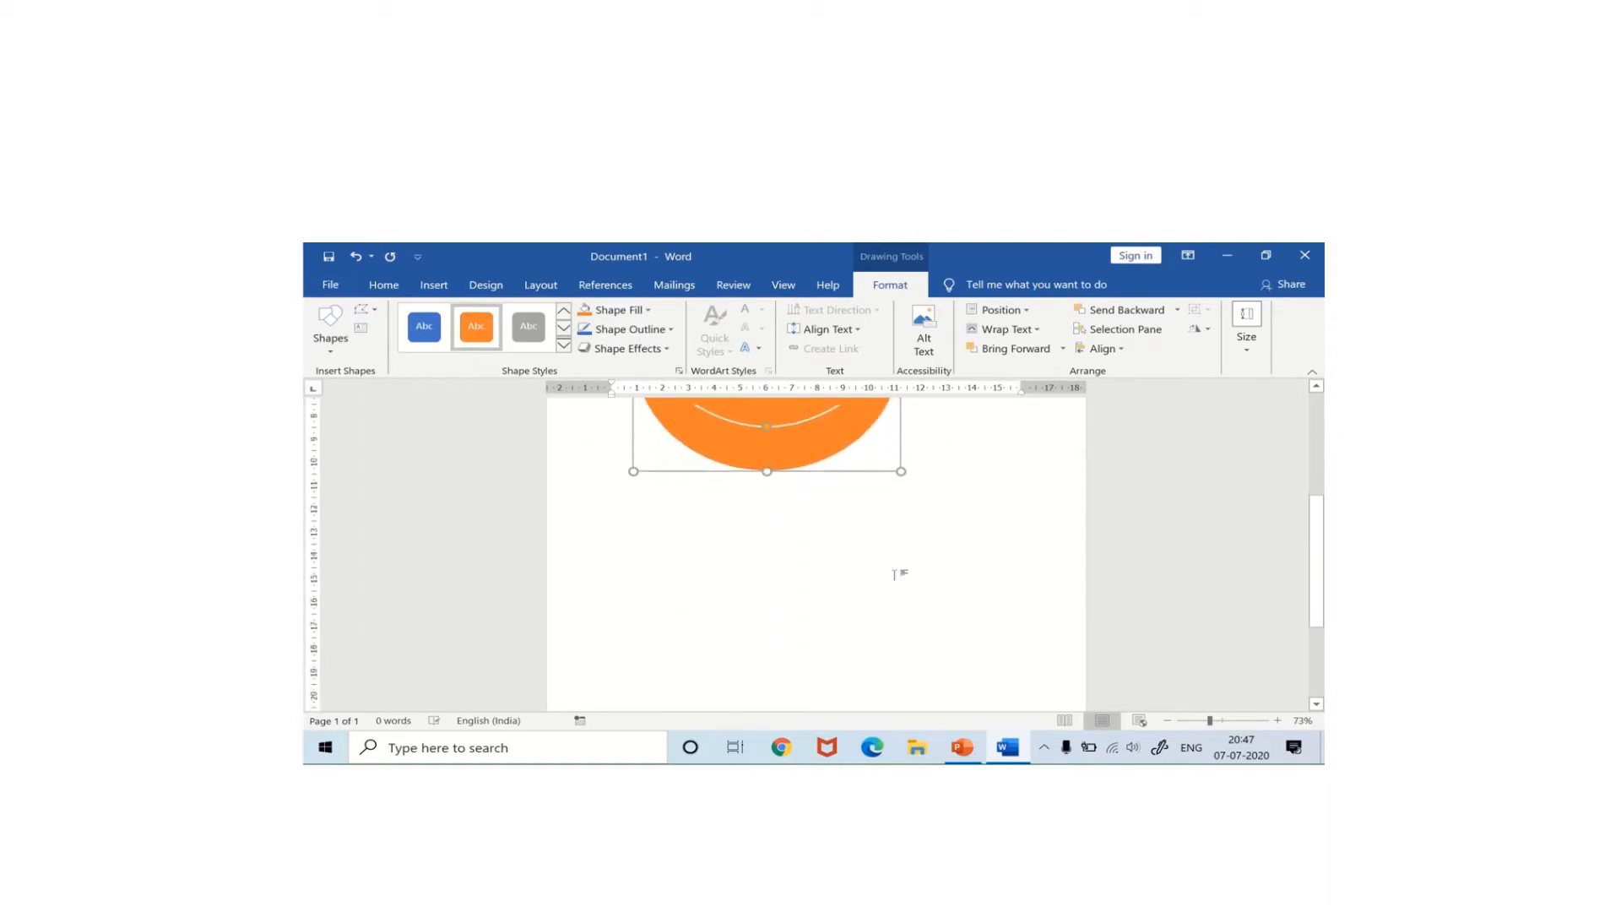
scroll(897, 574, "down", 2)
scroll(733, 503, "up", 7)
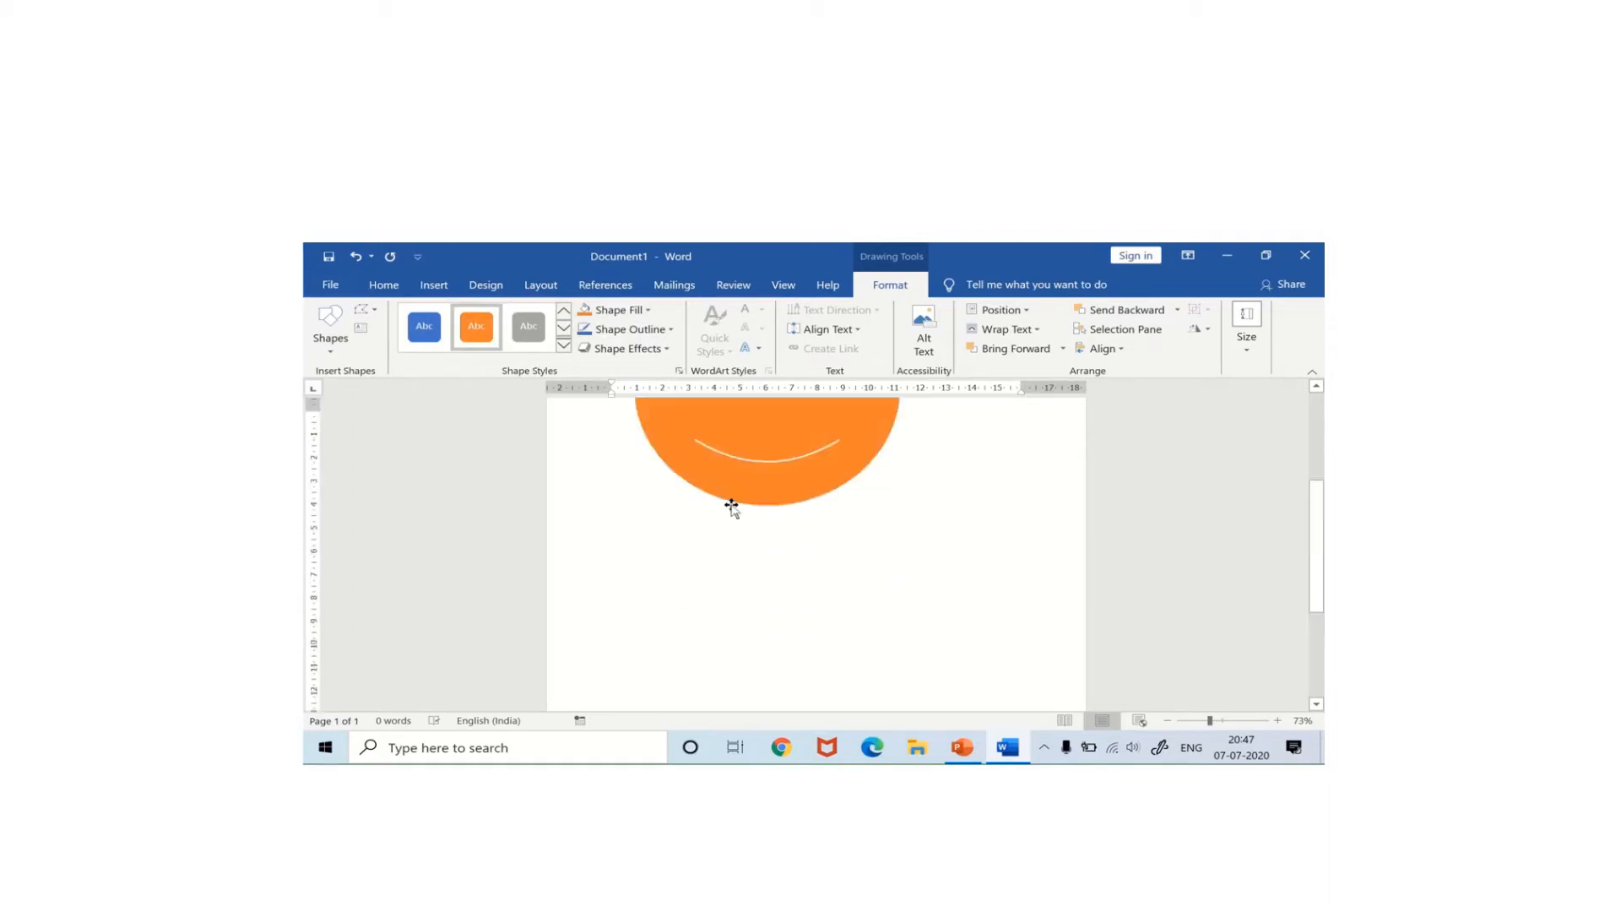
left_click(731, 507)
scroll(726, 503, "up", 5)
scroll(723, 507, "down", 6)
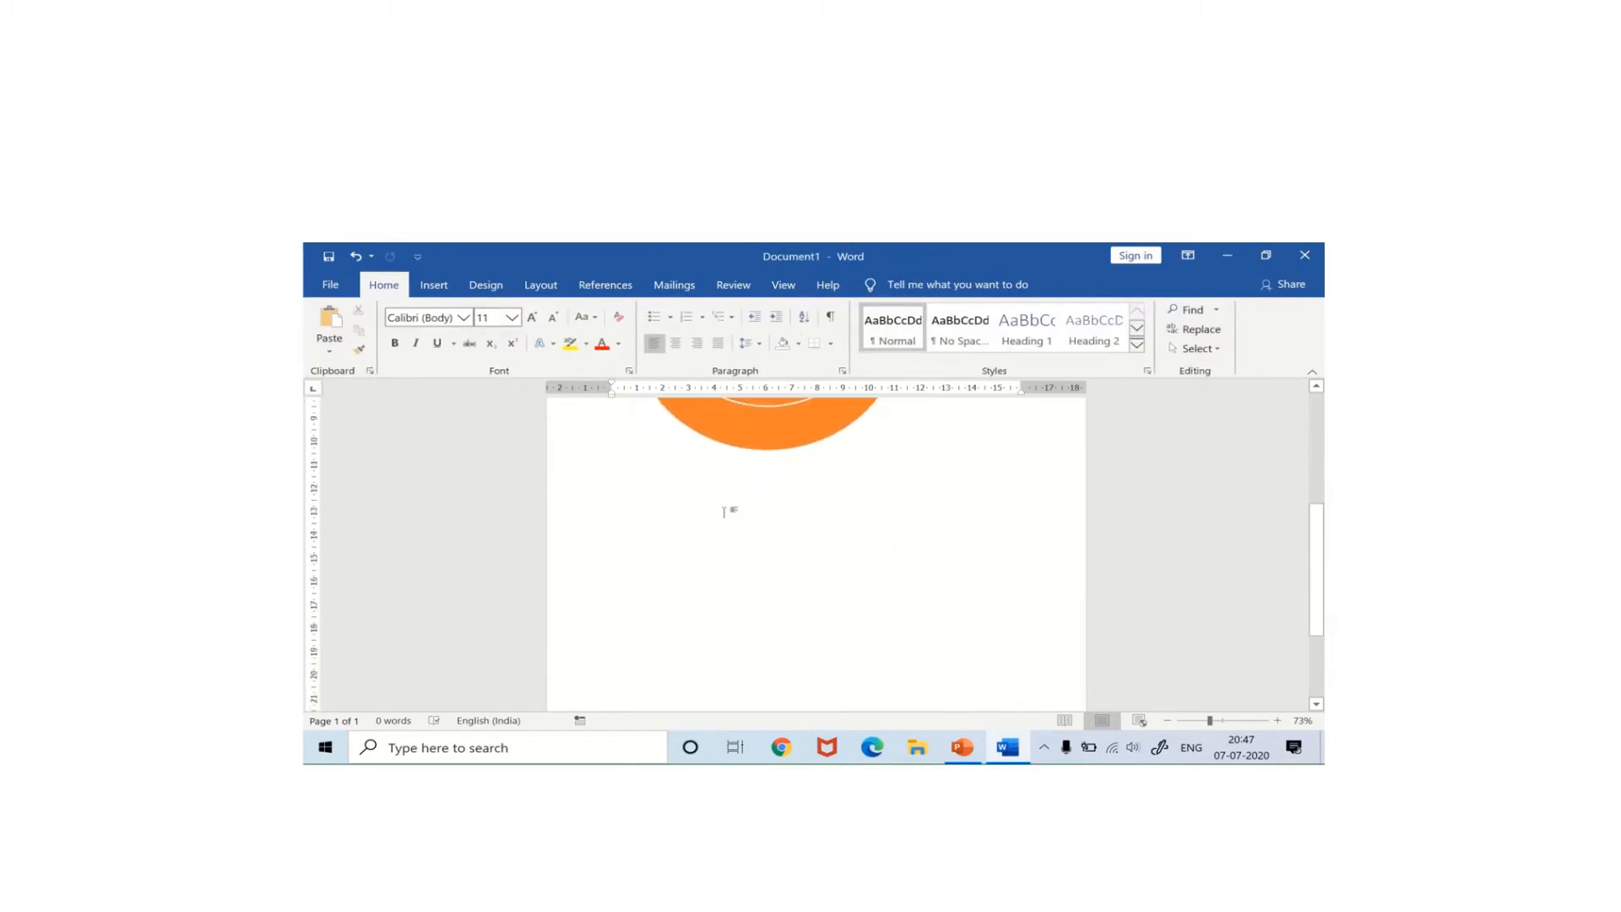
left_click(793, 442)
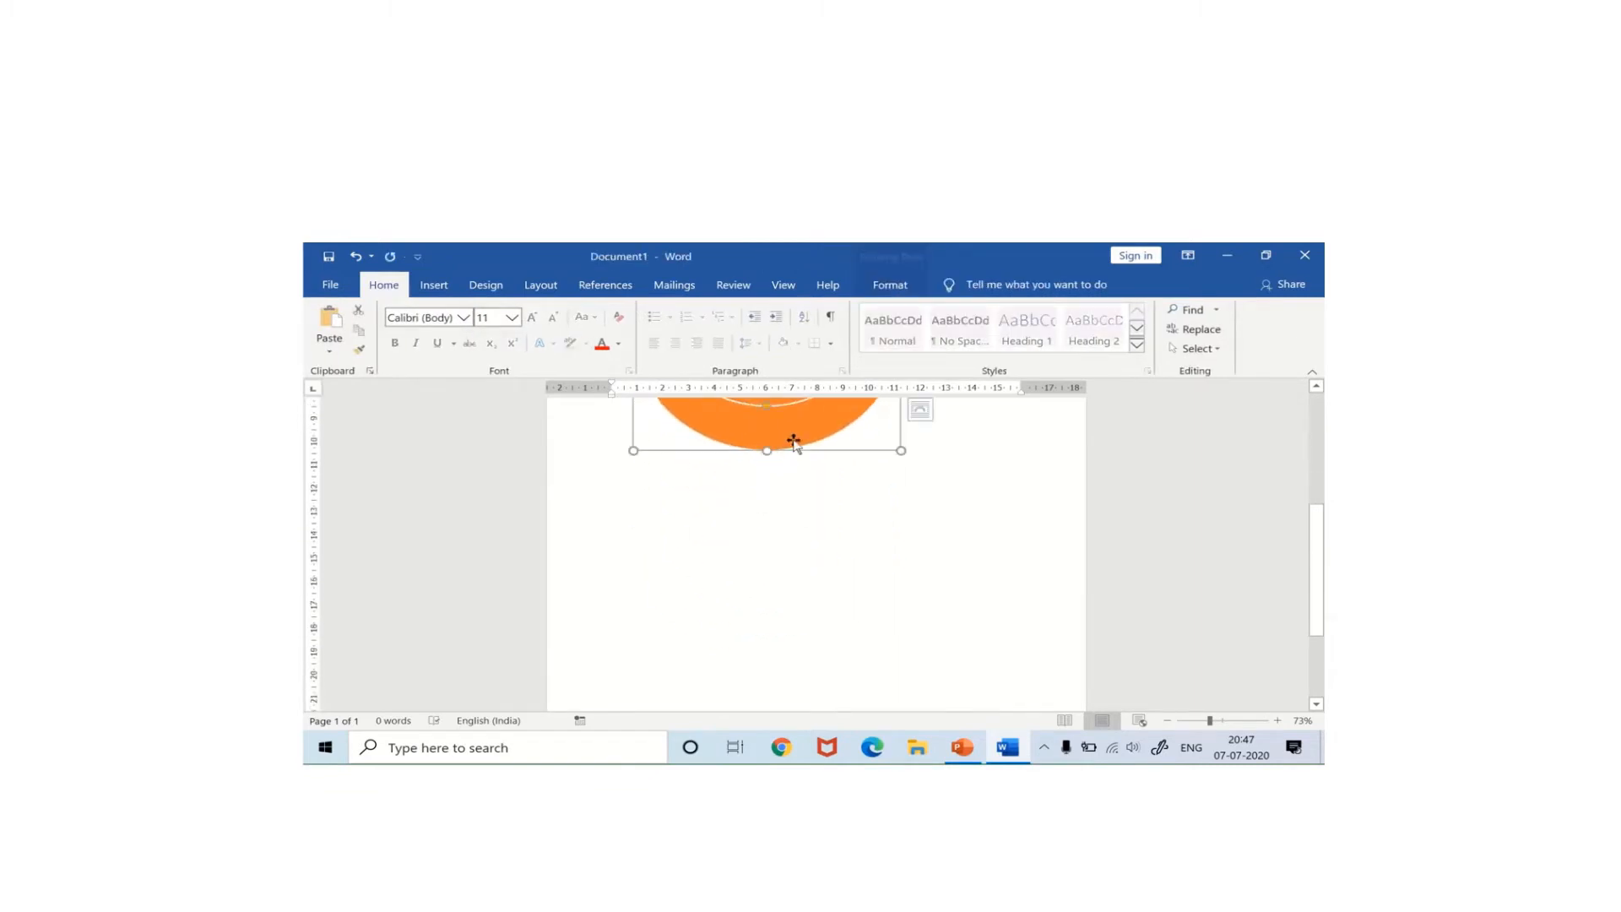
left_click(756, 514)
scroll(756, 514, "up", 4)
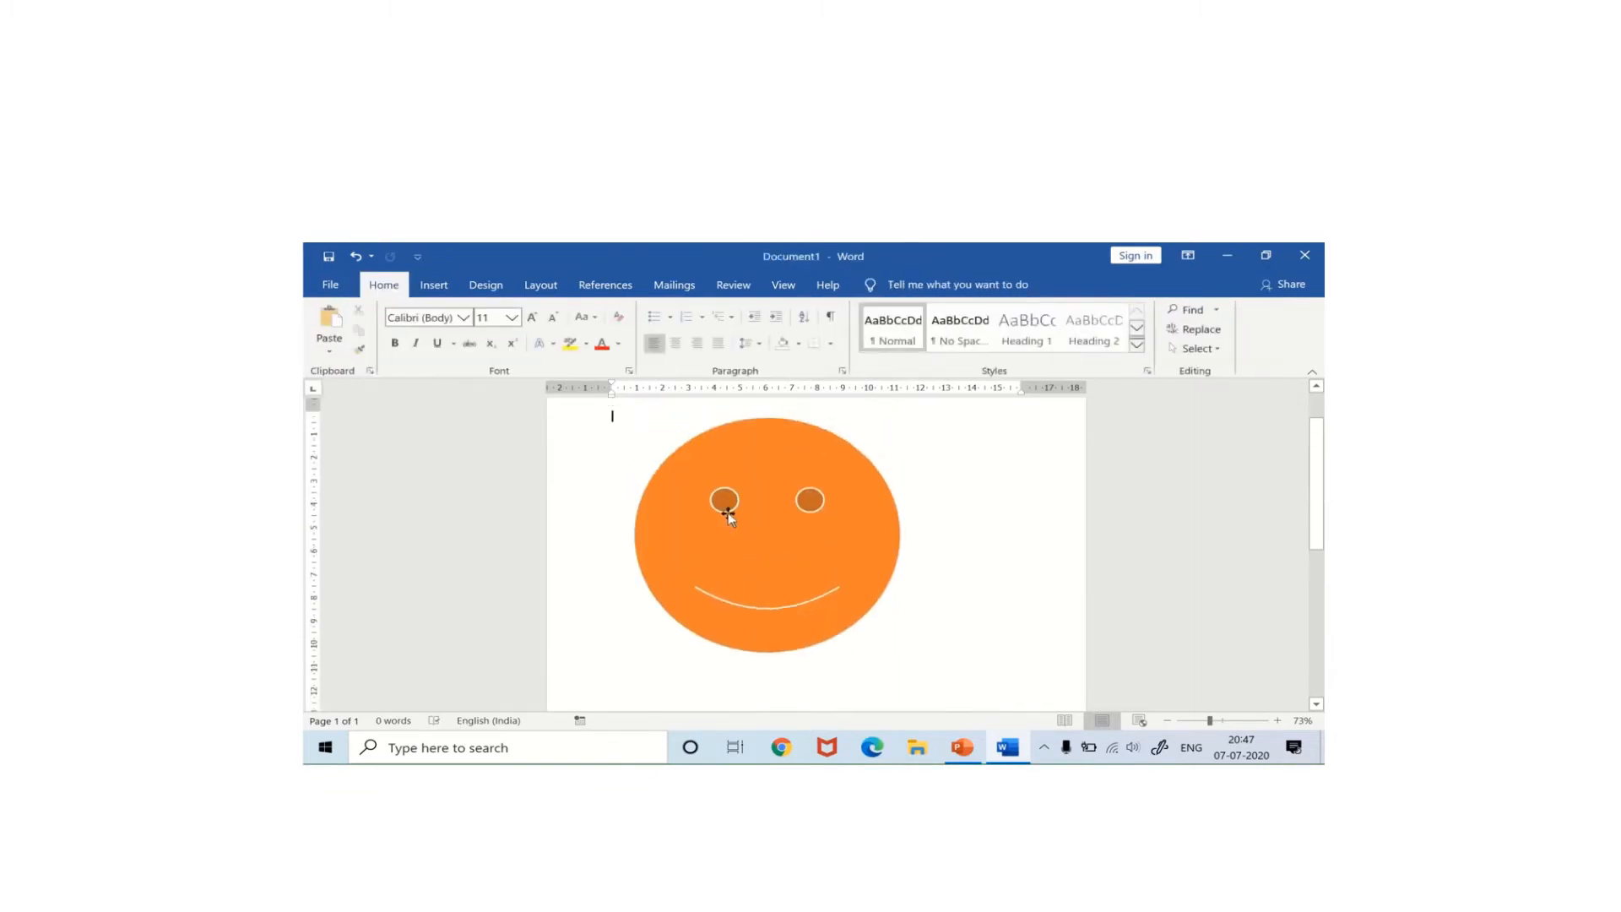
- Draw a 12-point star about 6.7 cm wide and 4.5 cm high just below the smiley face
left_click(434, 288)
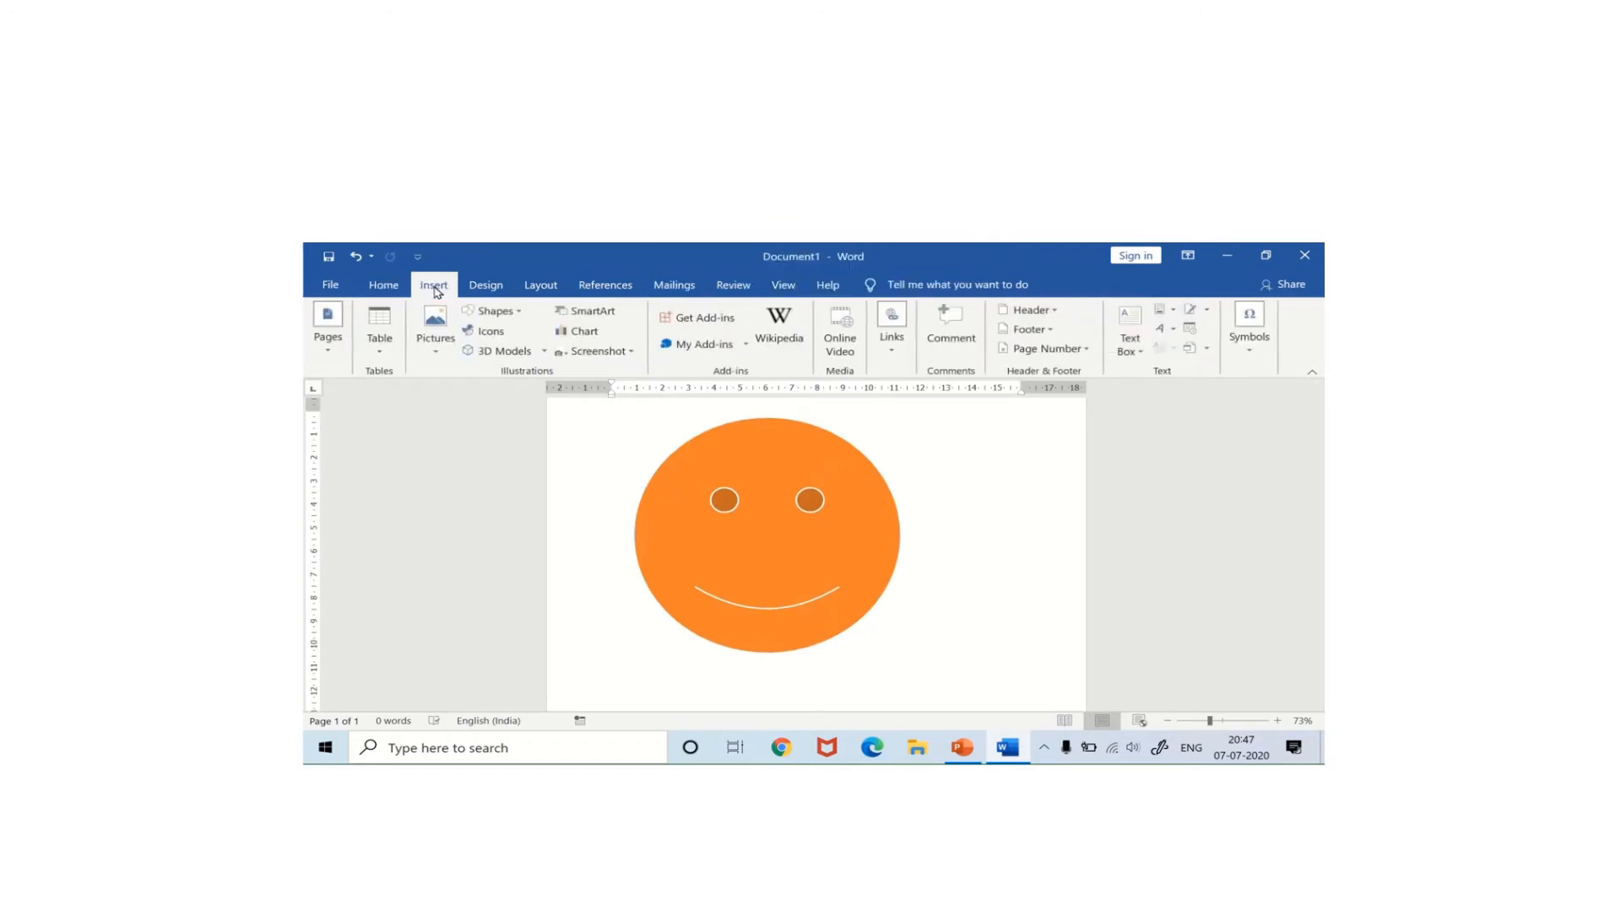
left_click(510, 312)
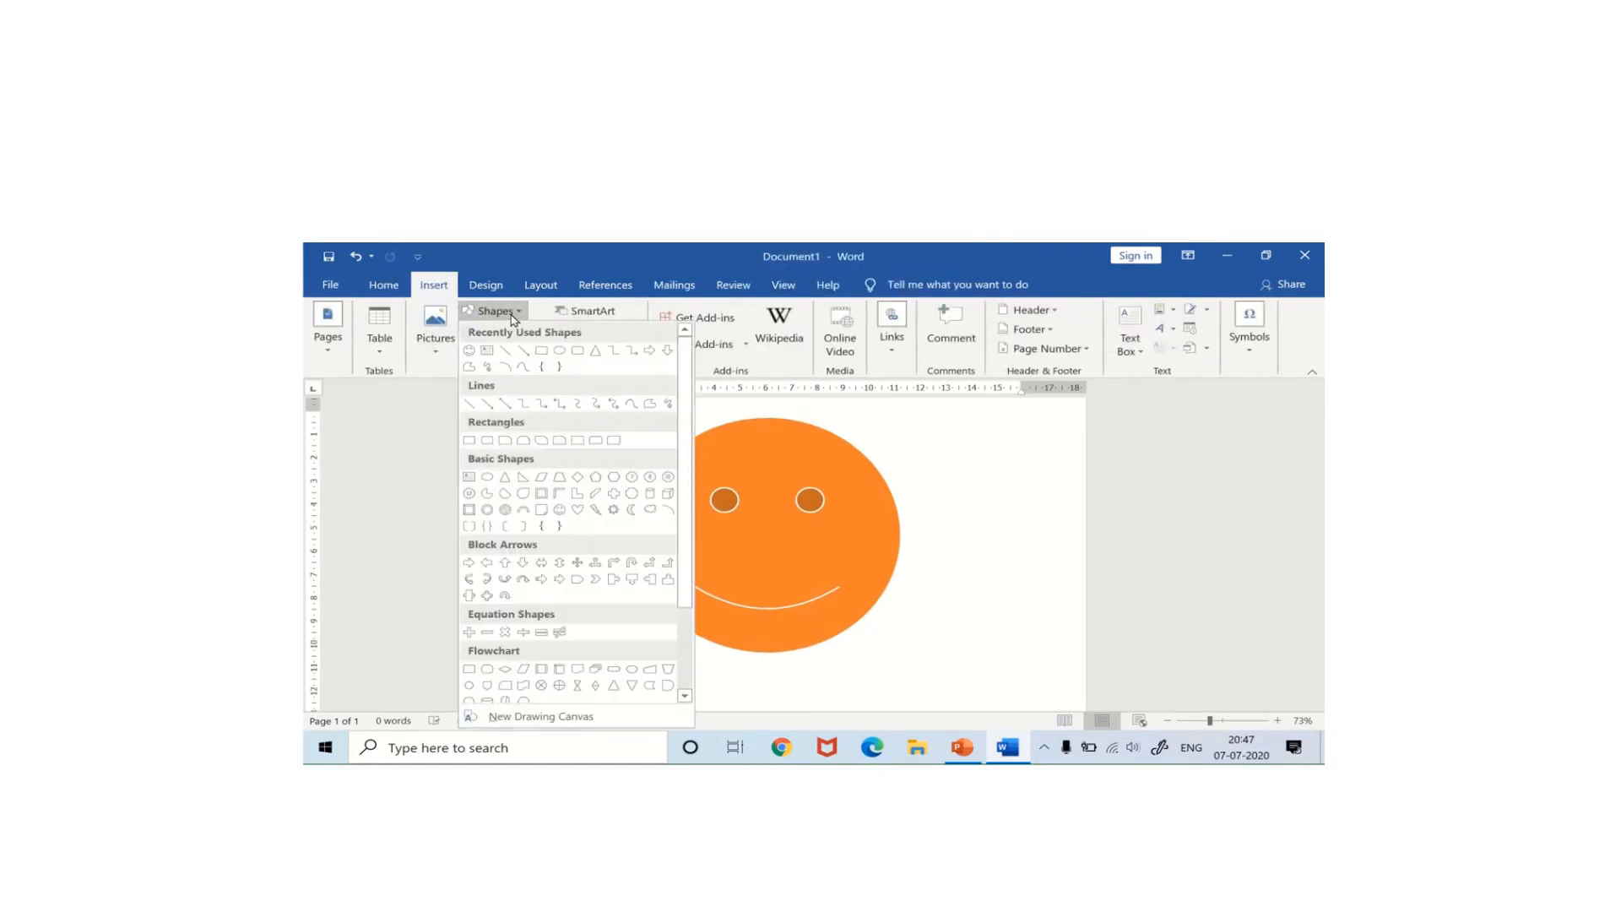
scroll(503, 605, "down", 2)
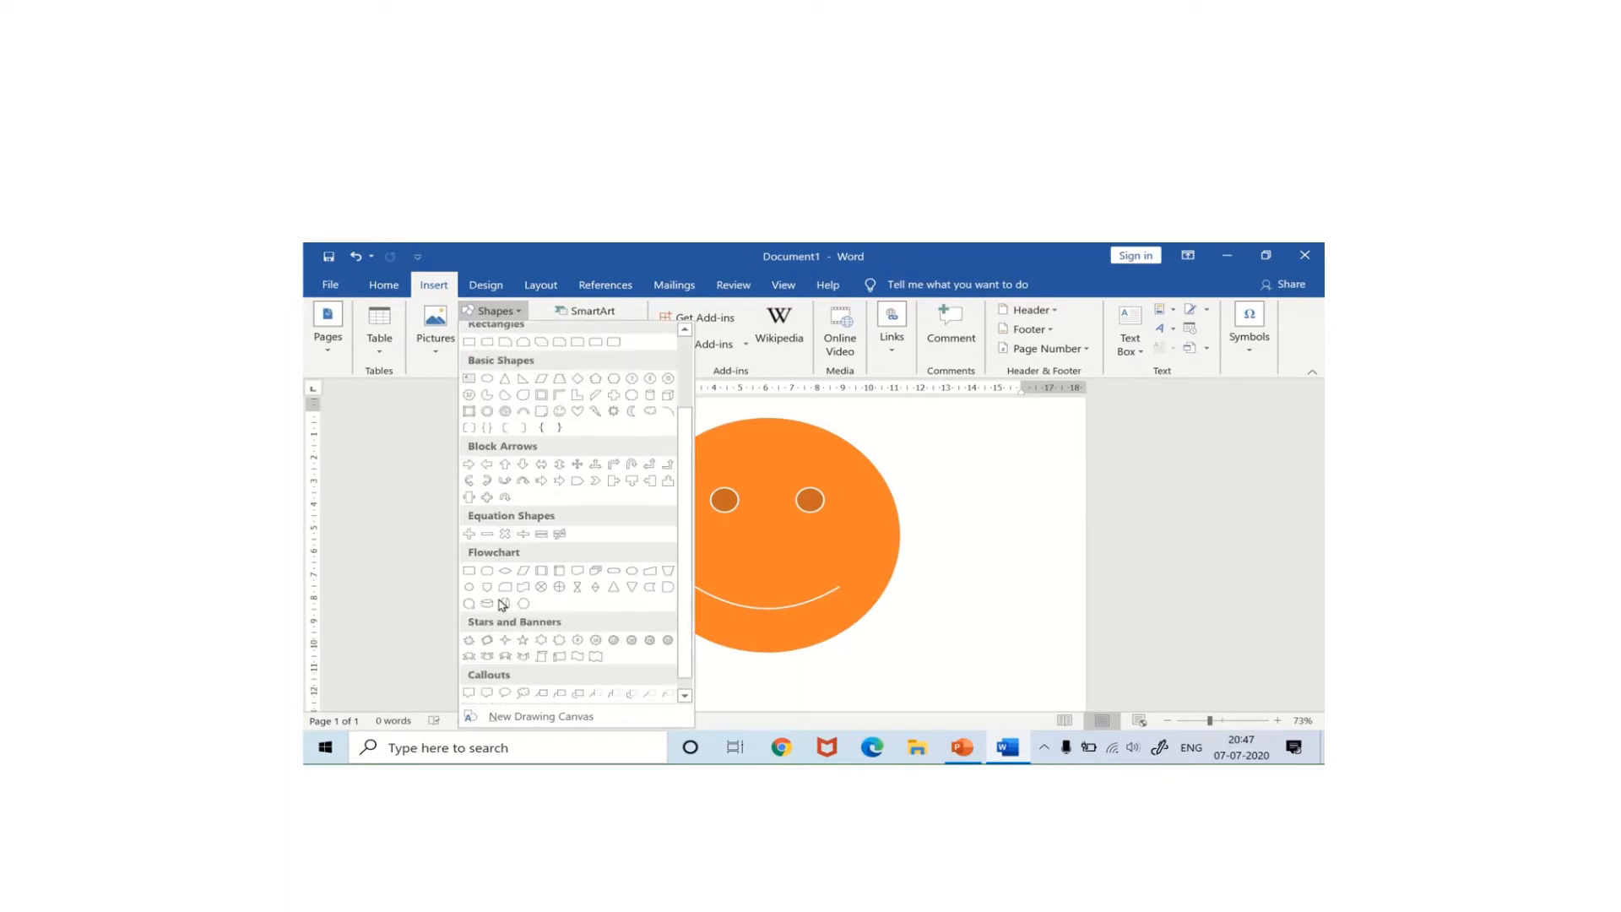
scroll(503, 604, "down", 1)
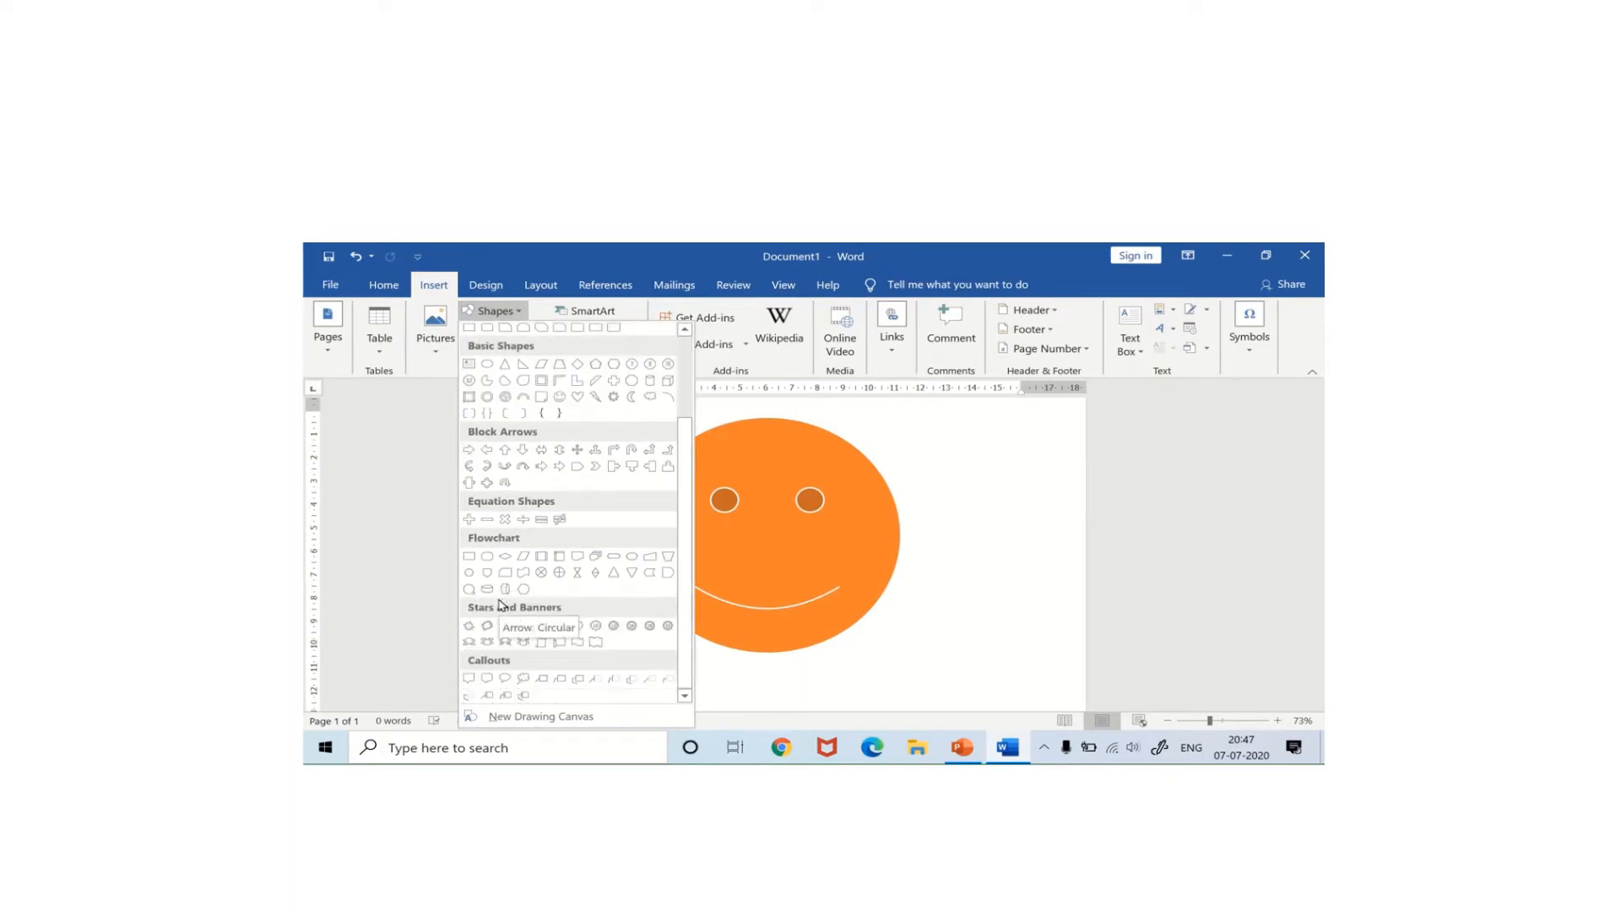
left_click(613, 625)
left_click_drag(621, 661, 793, 713)
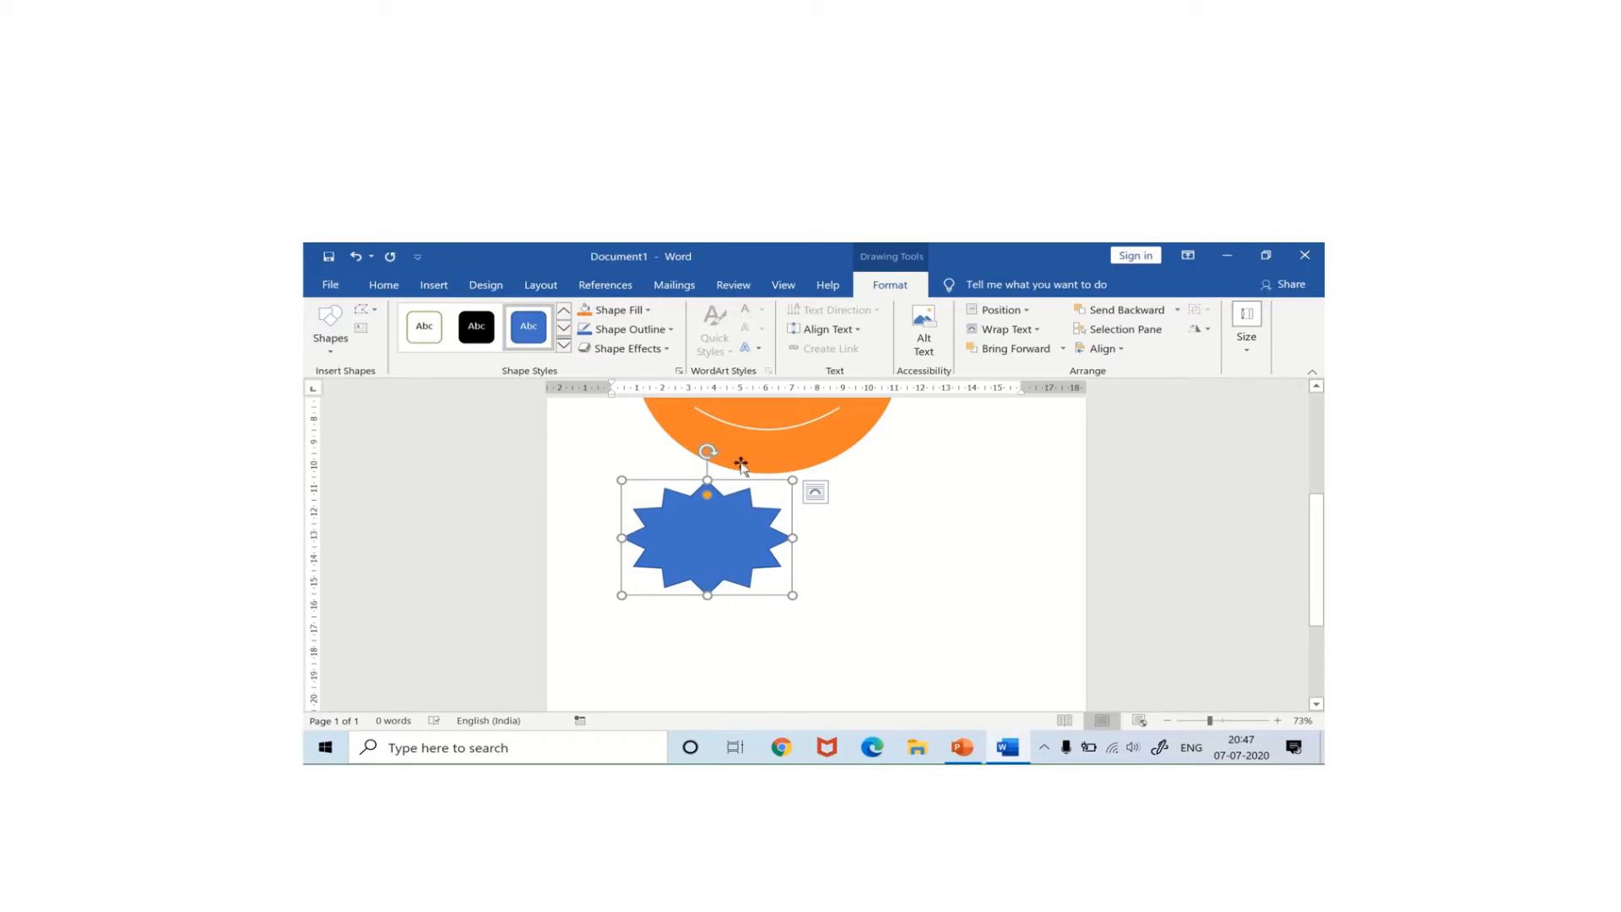
- Add the text "PRACTICE MAKES A MAN PERFECT" inside the blue star
type("P")
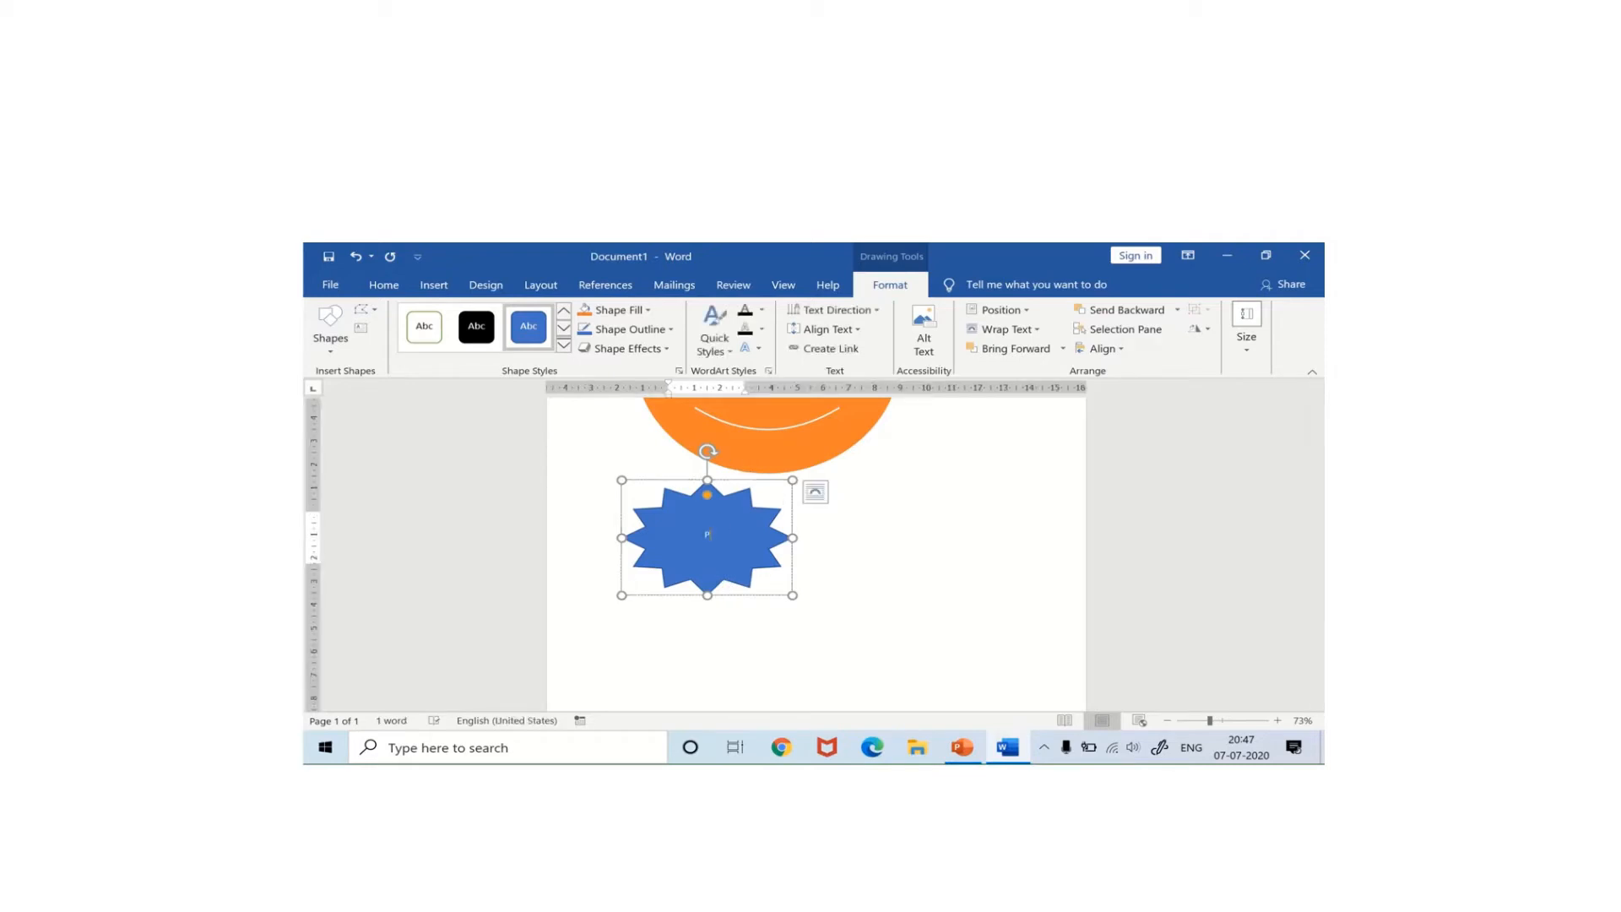
type("R")
type("ACTI")
type("CE")
type(" M")
type("AKES")
type(" A")
type(" M")
type("AN")
type(" PERFE")
type("C")
key("BackSpace")
type("CT")
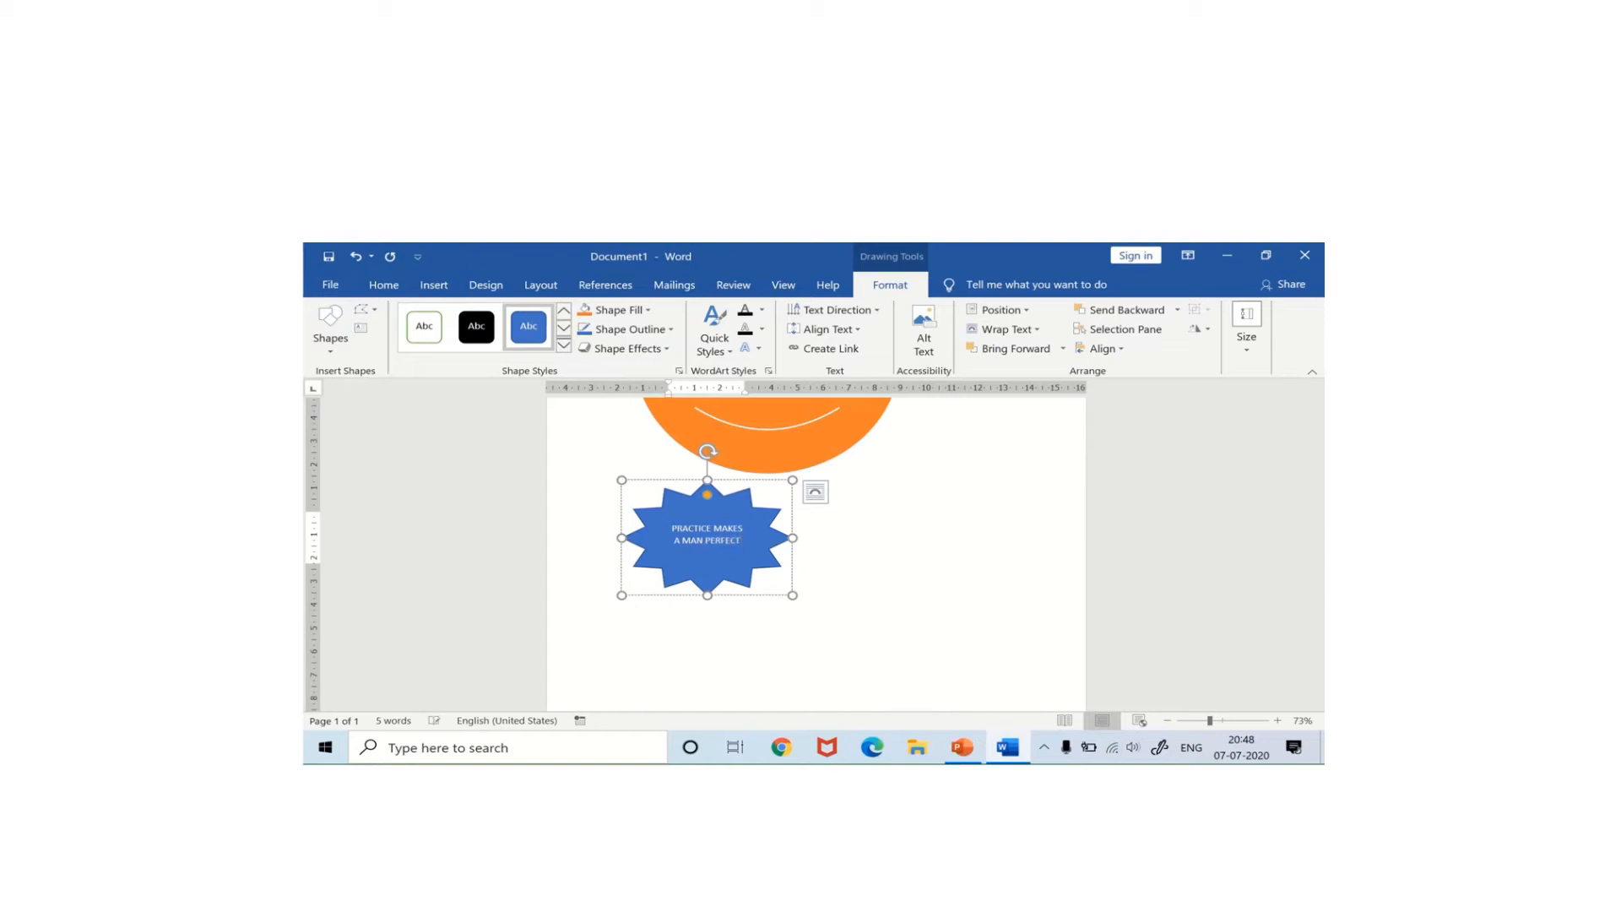
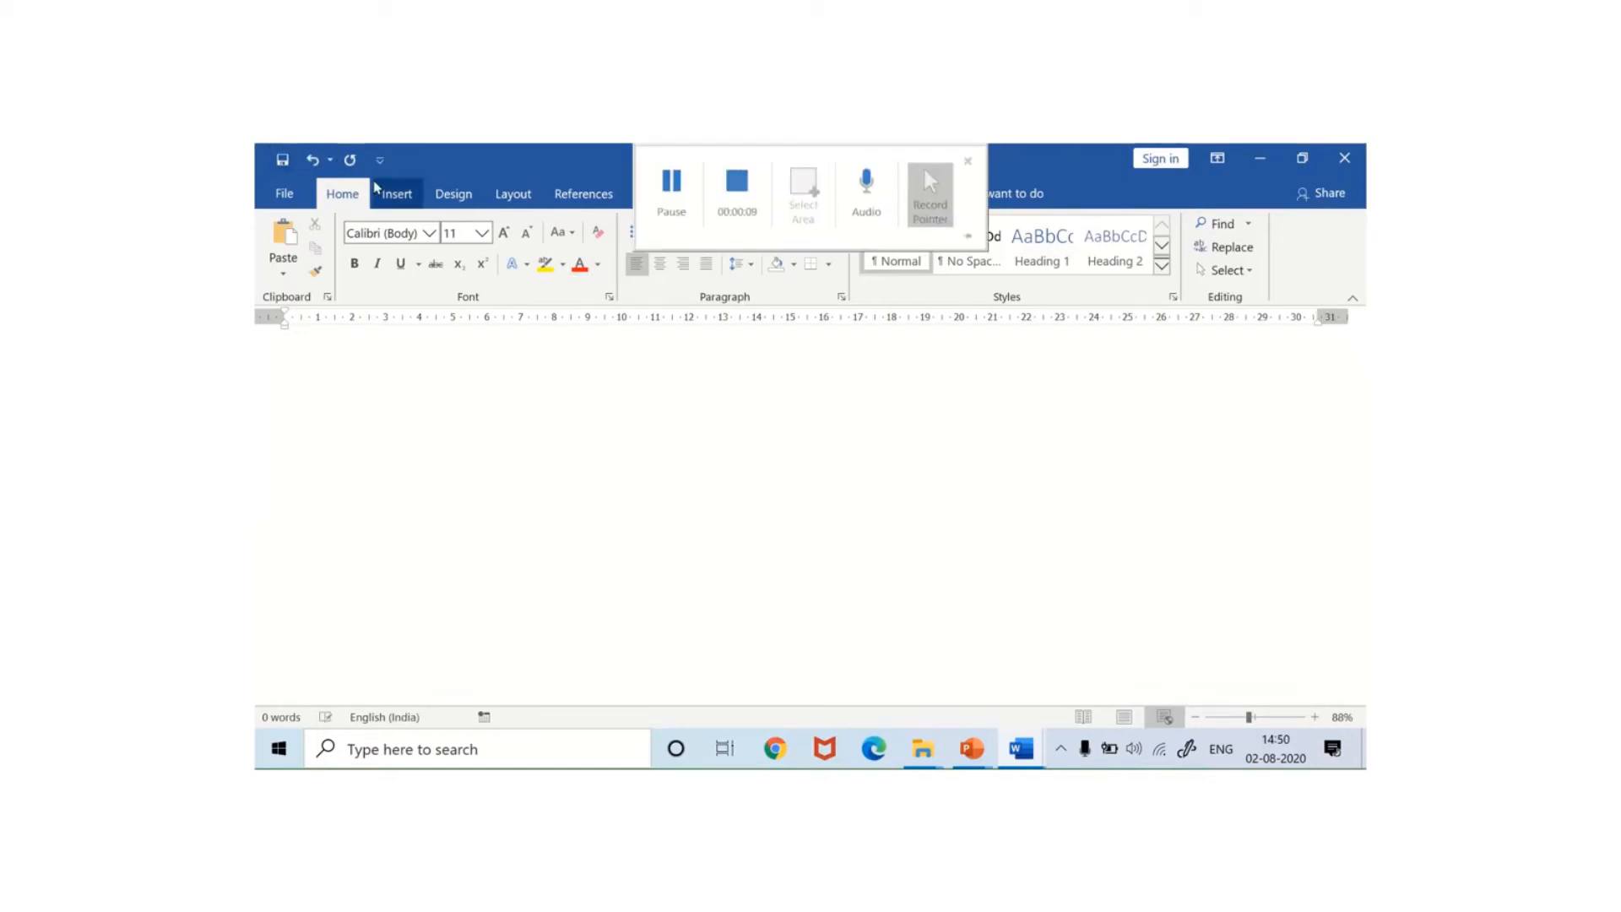
- Insert the flower picture "fly" from the "class 5" folder into the blank document
left_click(393, 202)
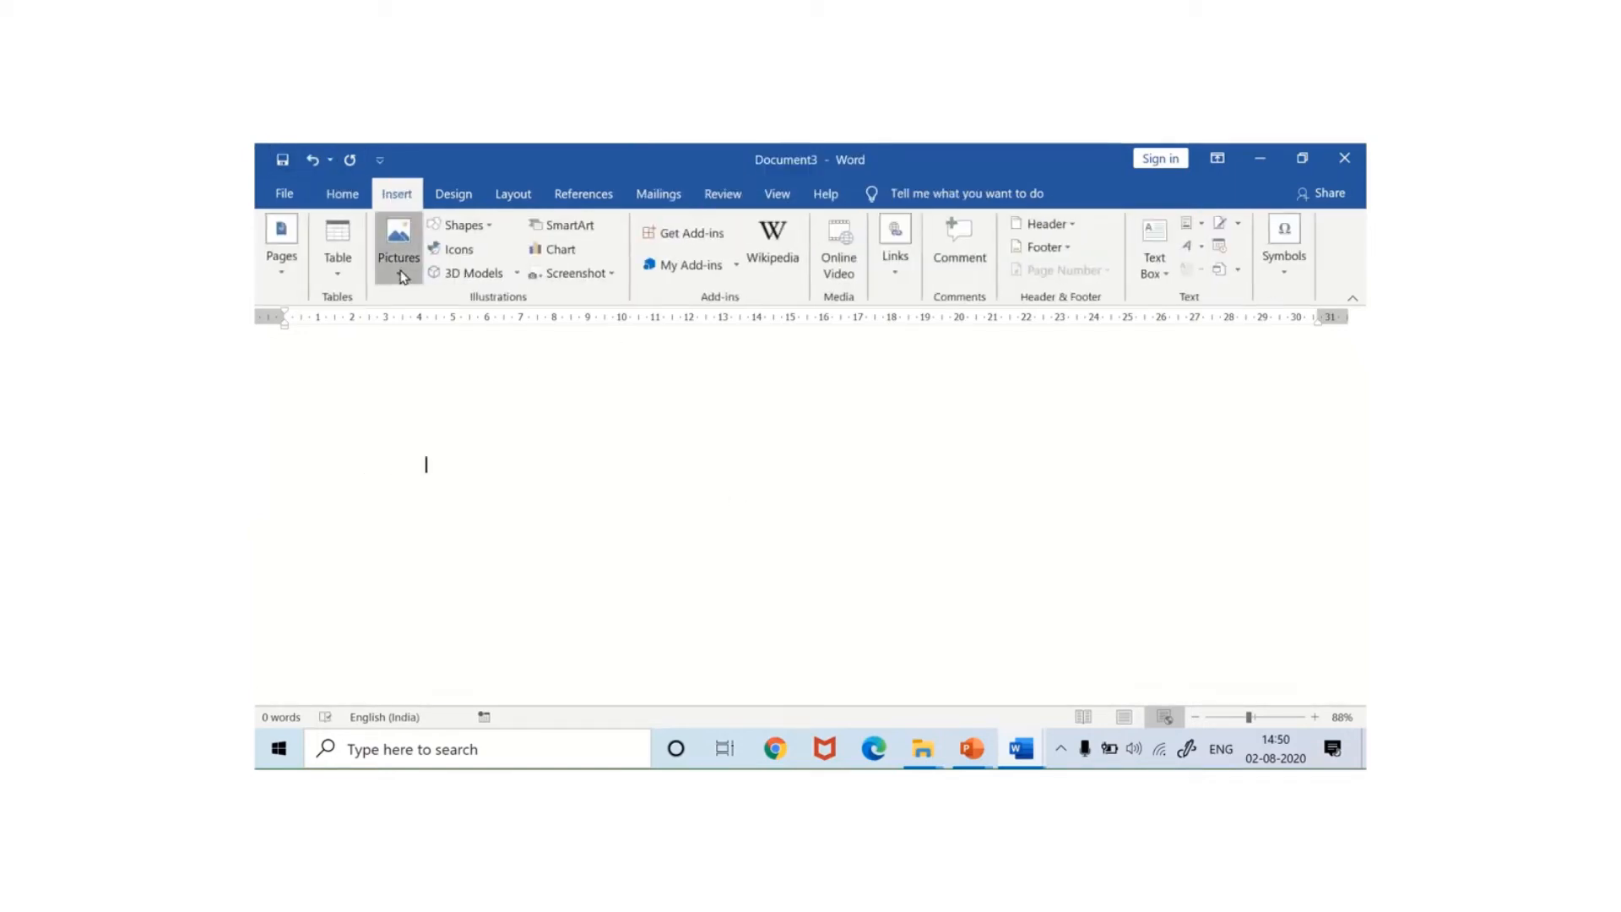
left_click(401, 268)
left_click(415, 341)
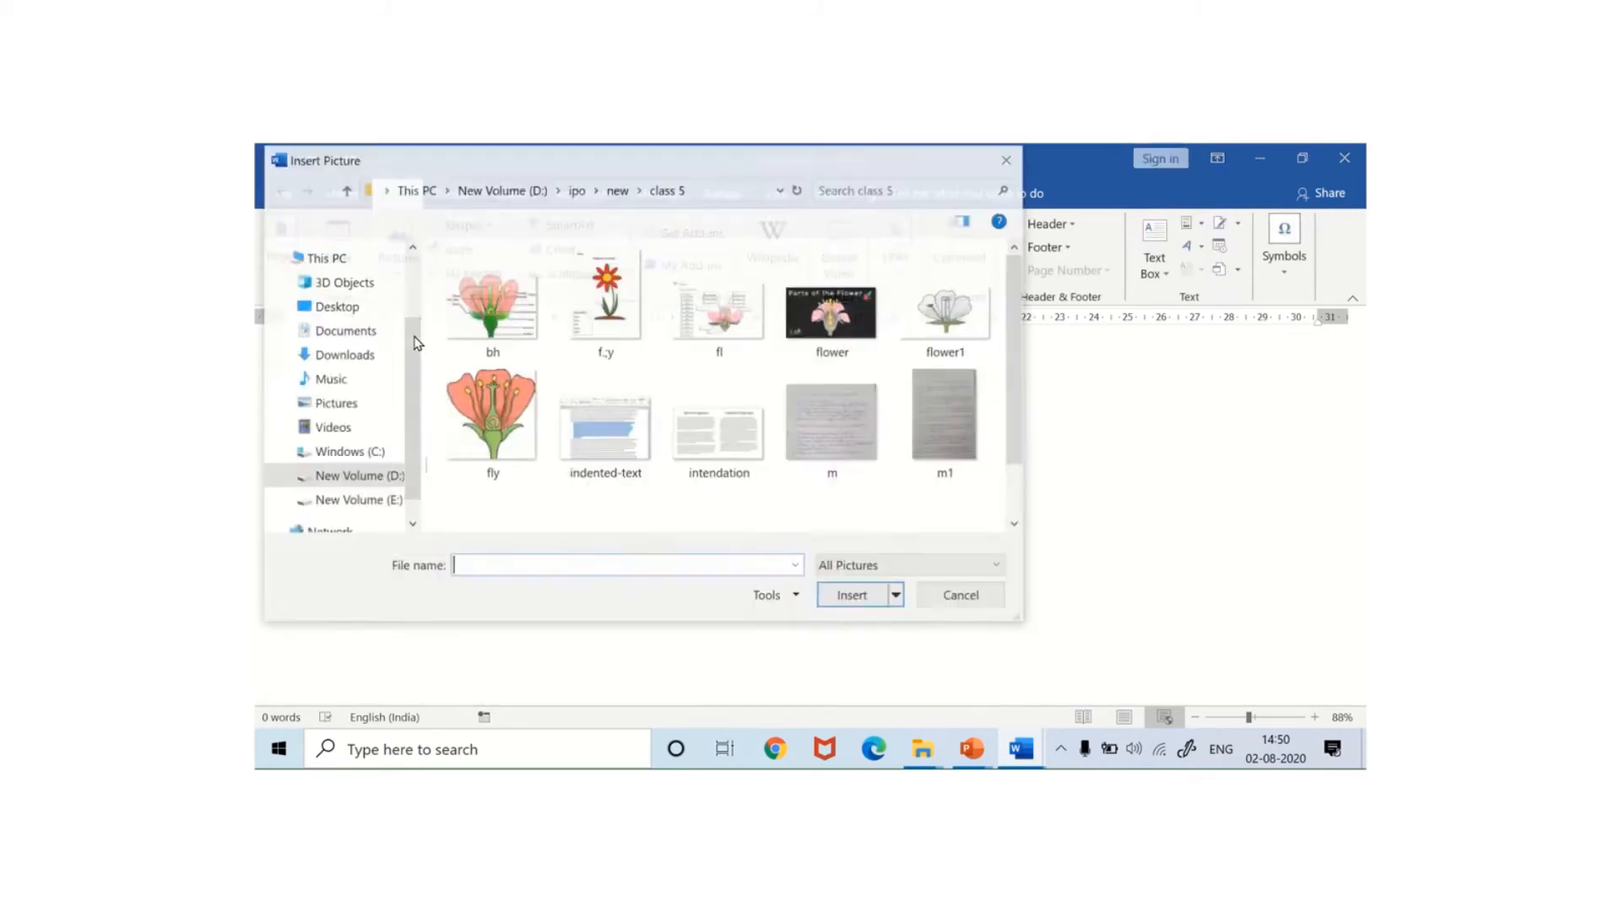
left_click(528, 454)
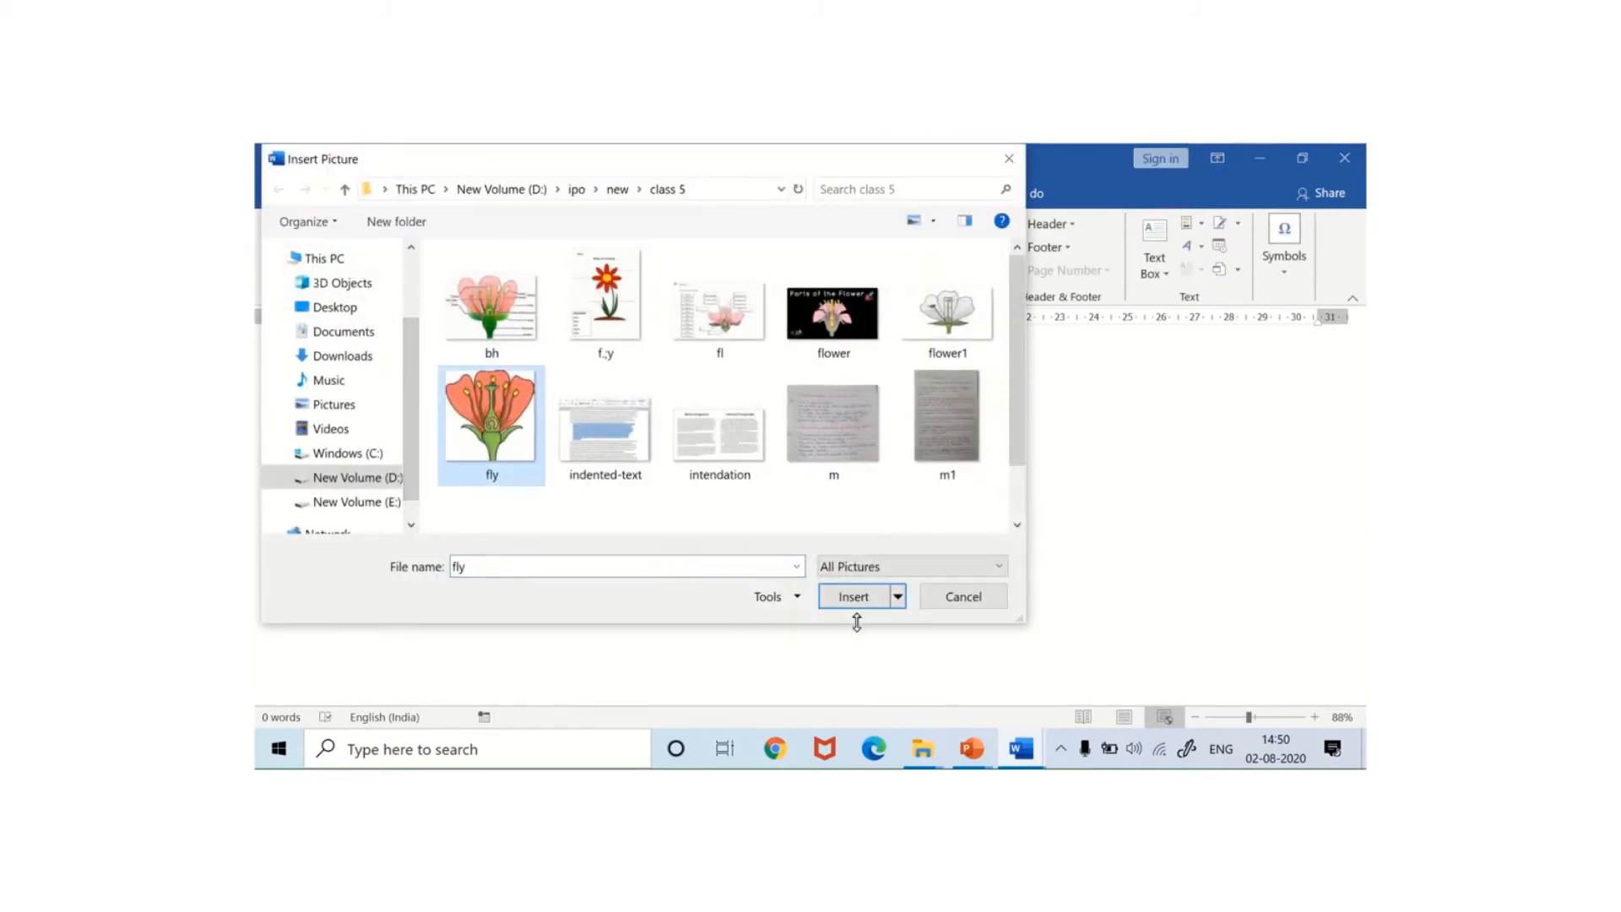
left_click(853, 596)
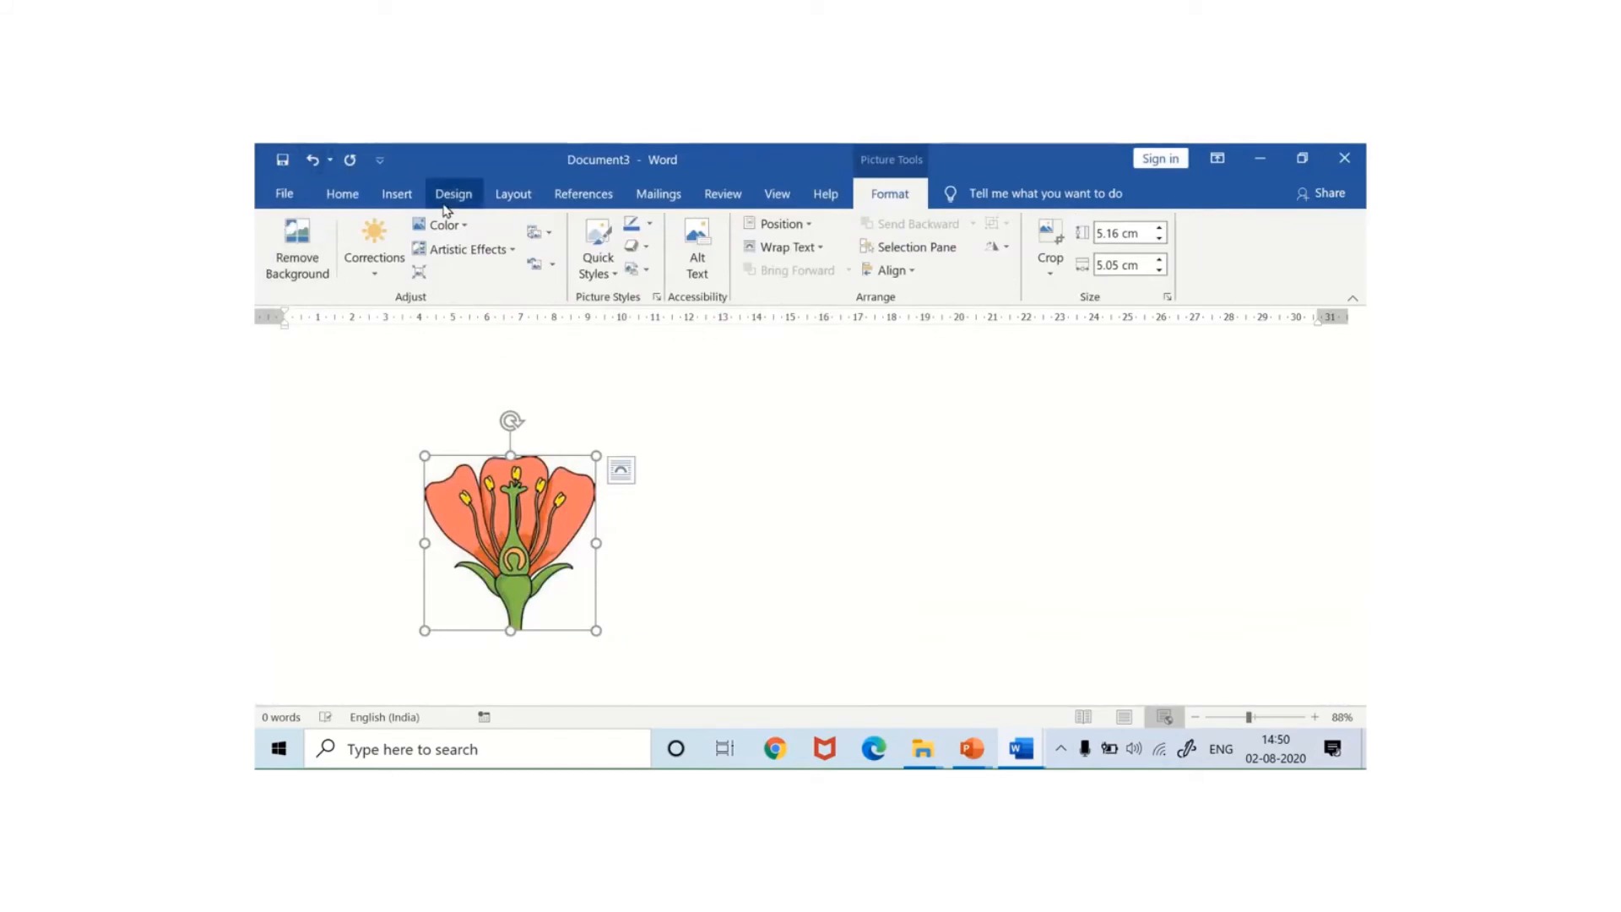
- Add the WordArt title "PARTS OF FLOWER" above the flower picture in a dark style with a blue shadow
left_click(396, 196)
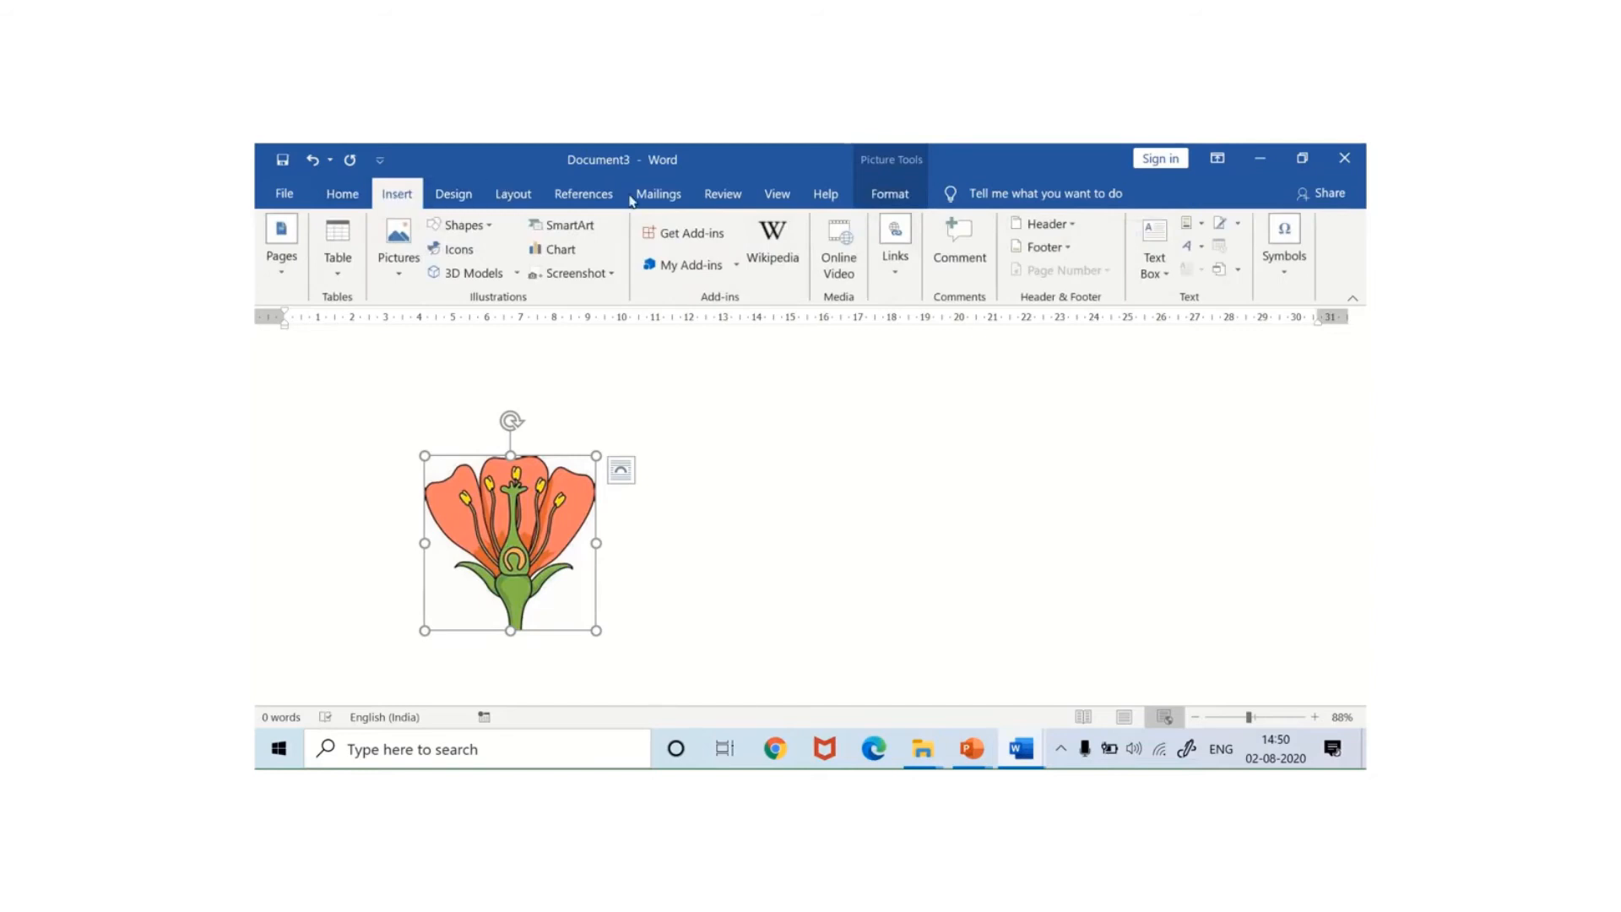
left_click(1186, 247)
left_click(1145, 403)
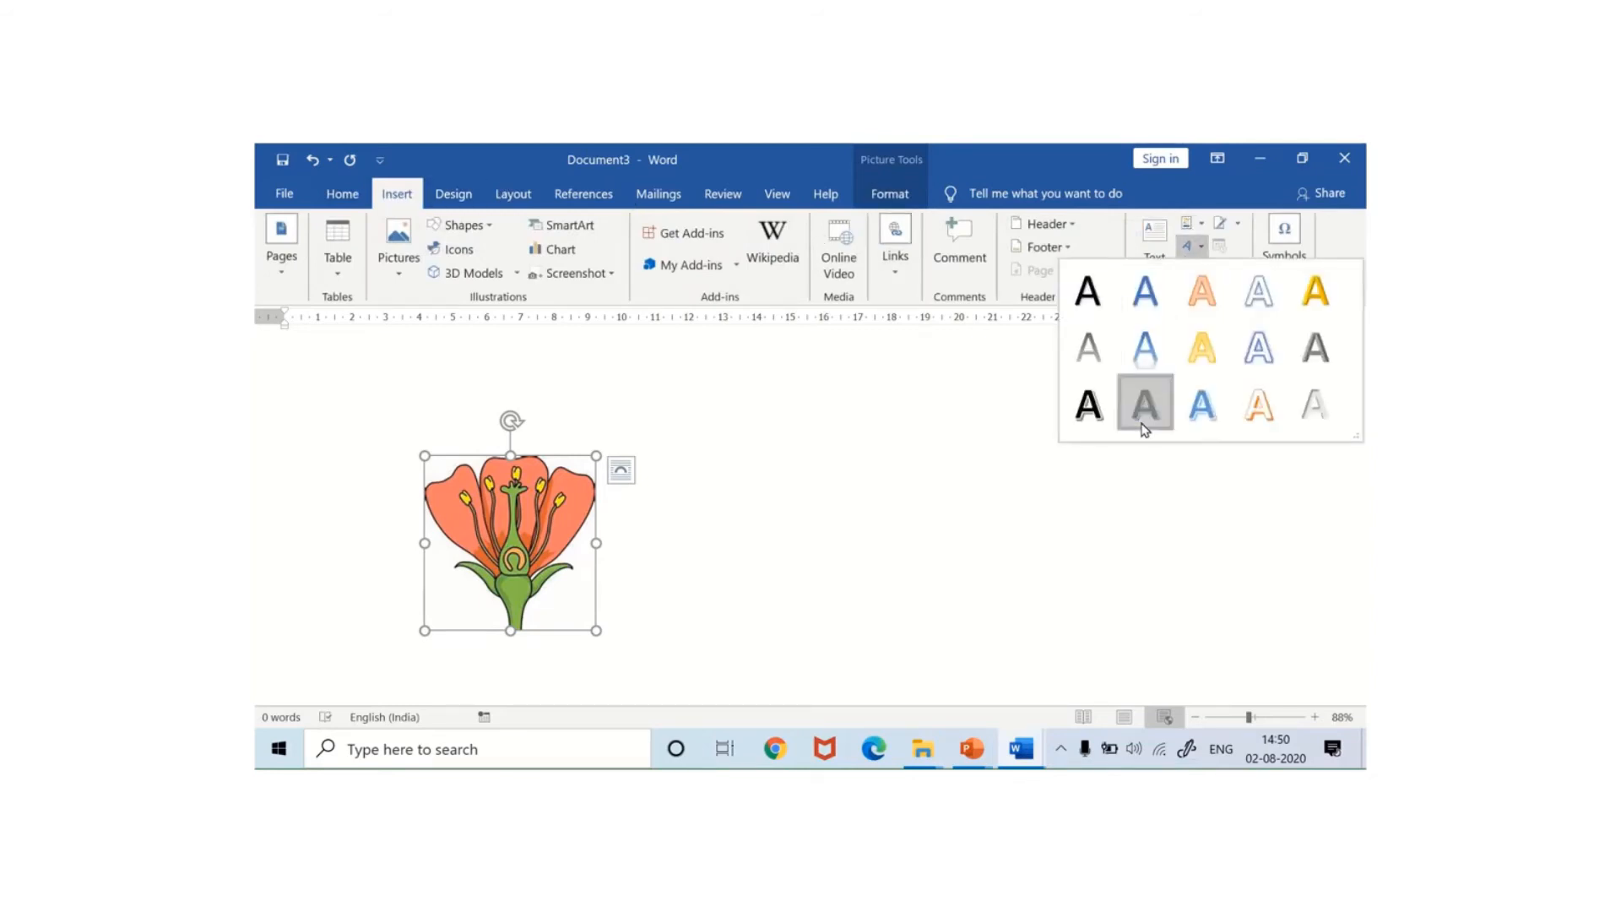
mouse_move(258, 151)
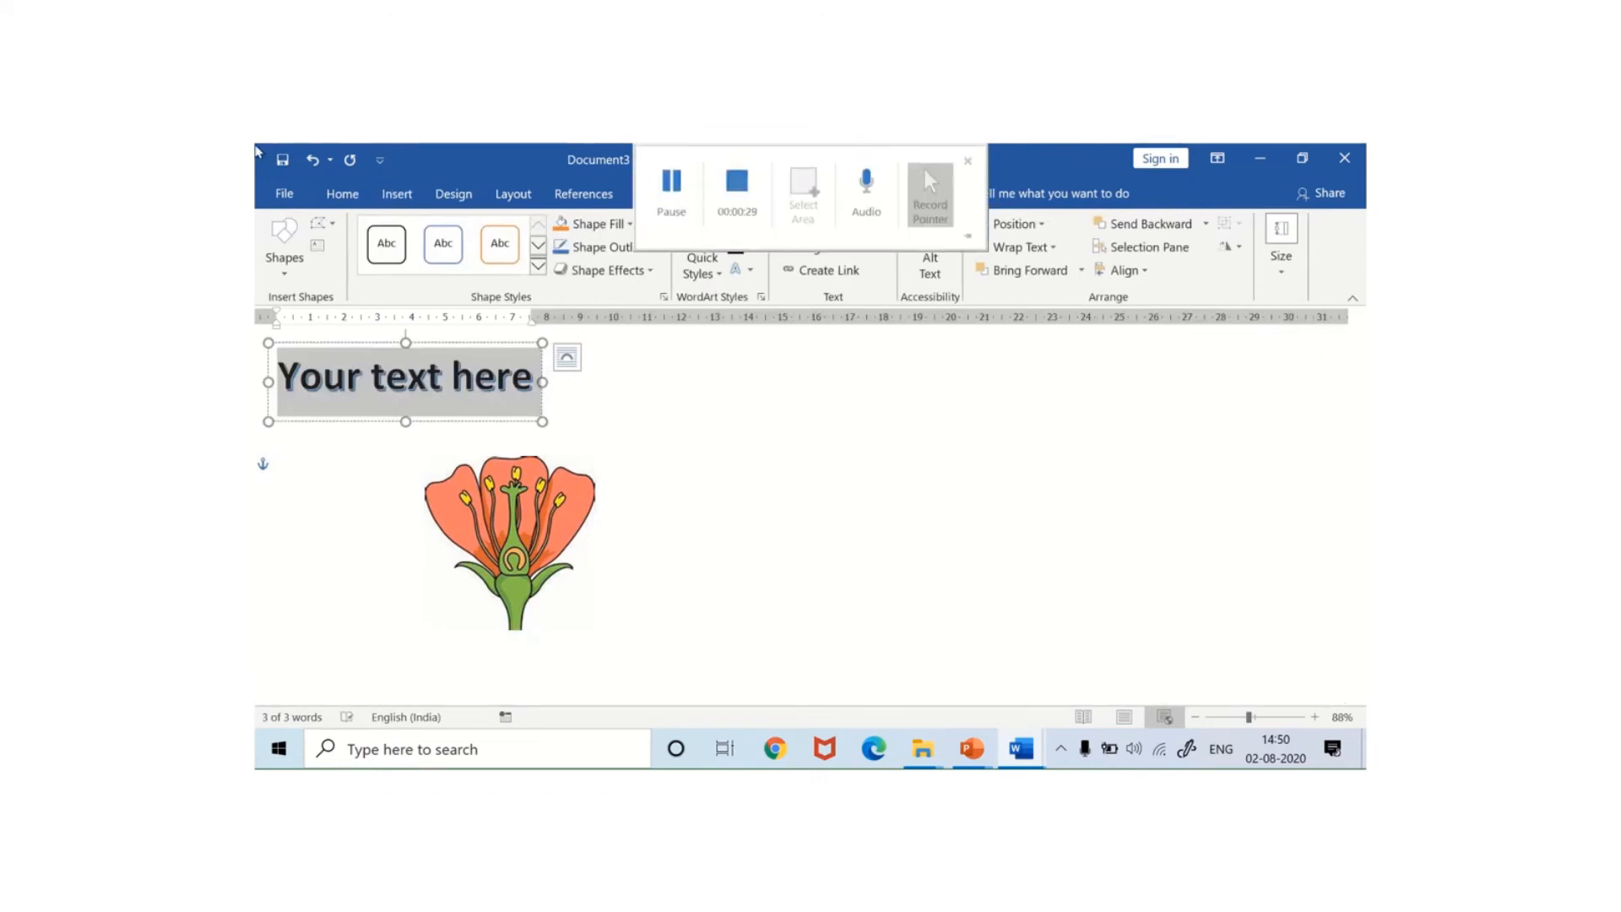
type("PA")
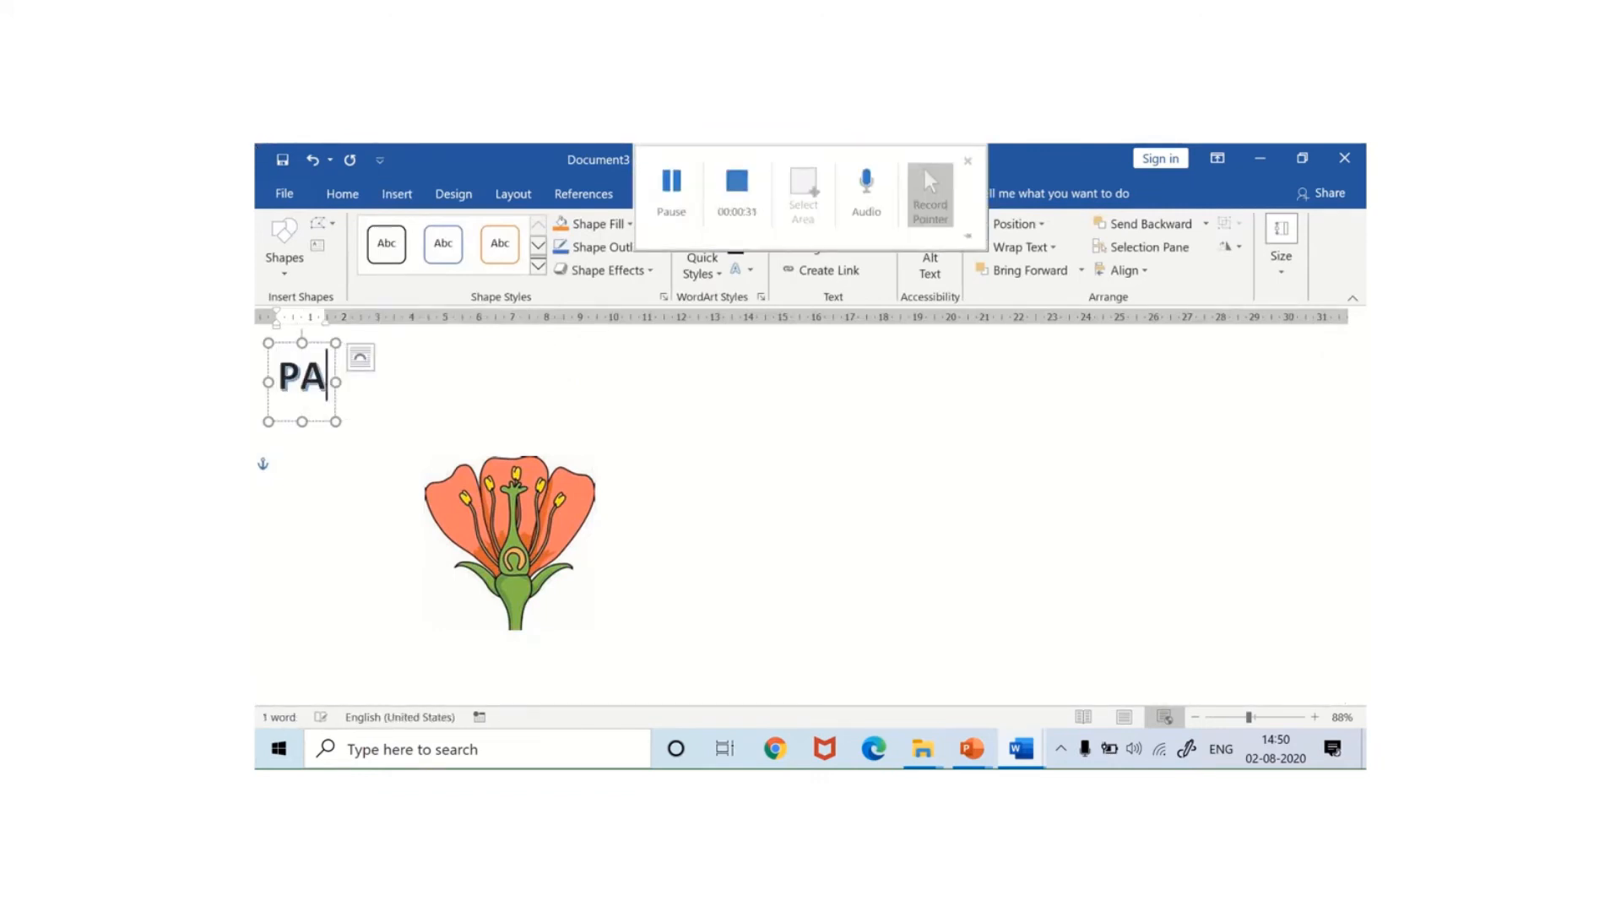
type("RTS O")
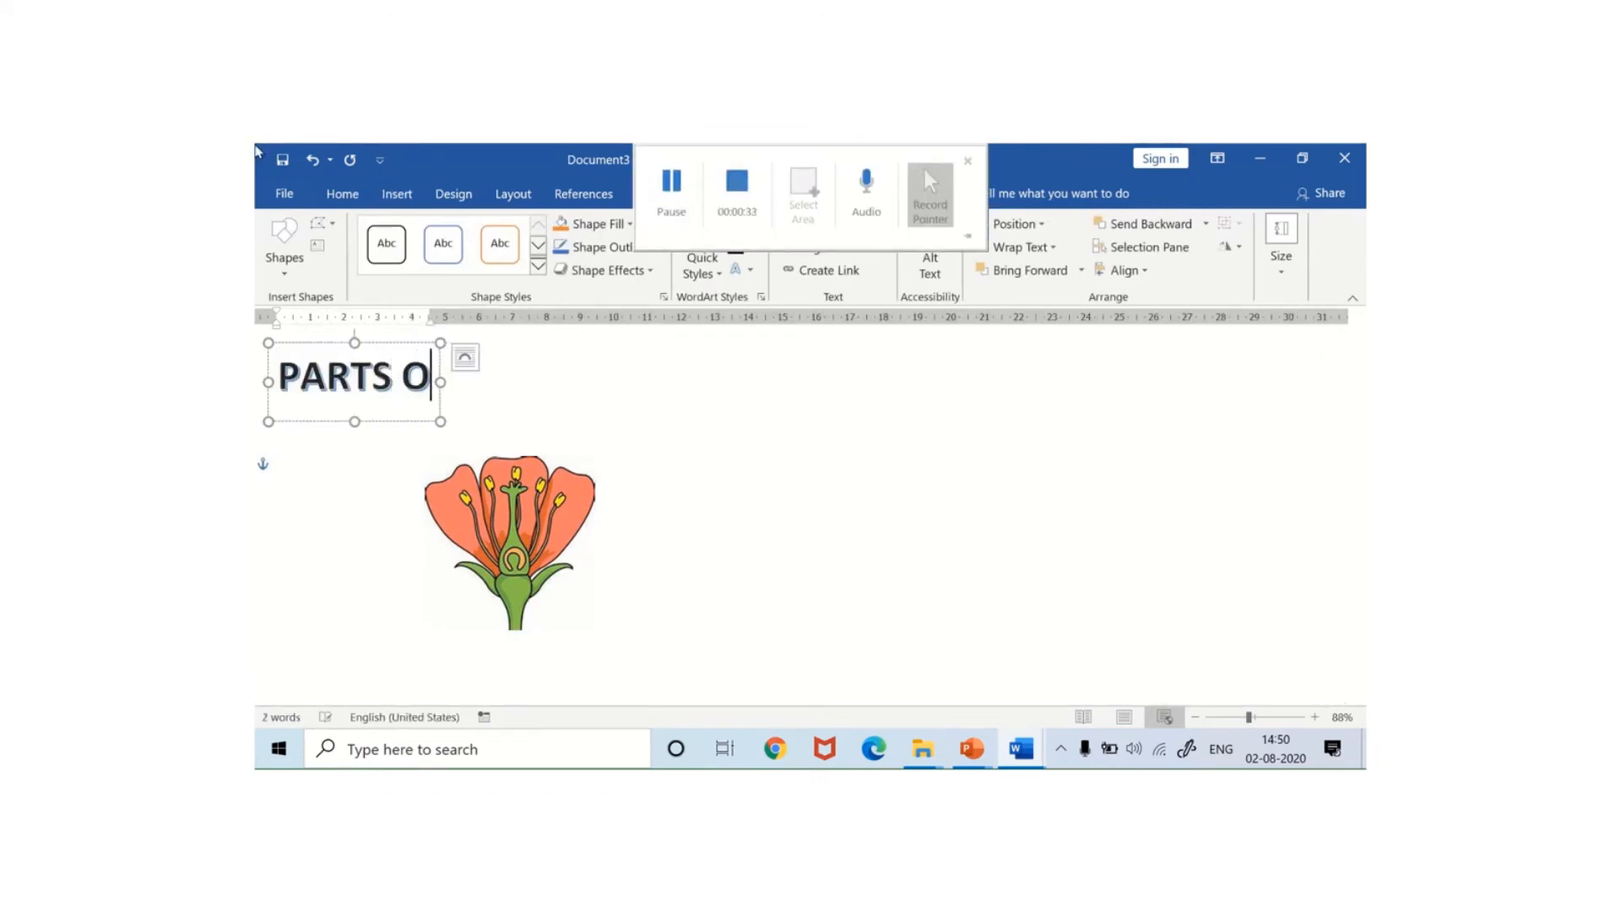
type("F FLOWER")
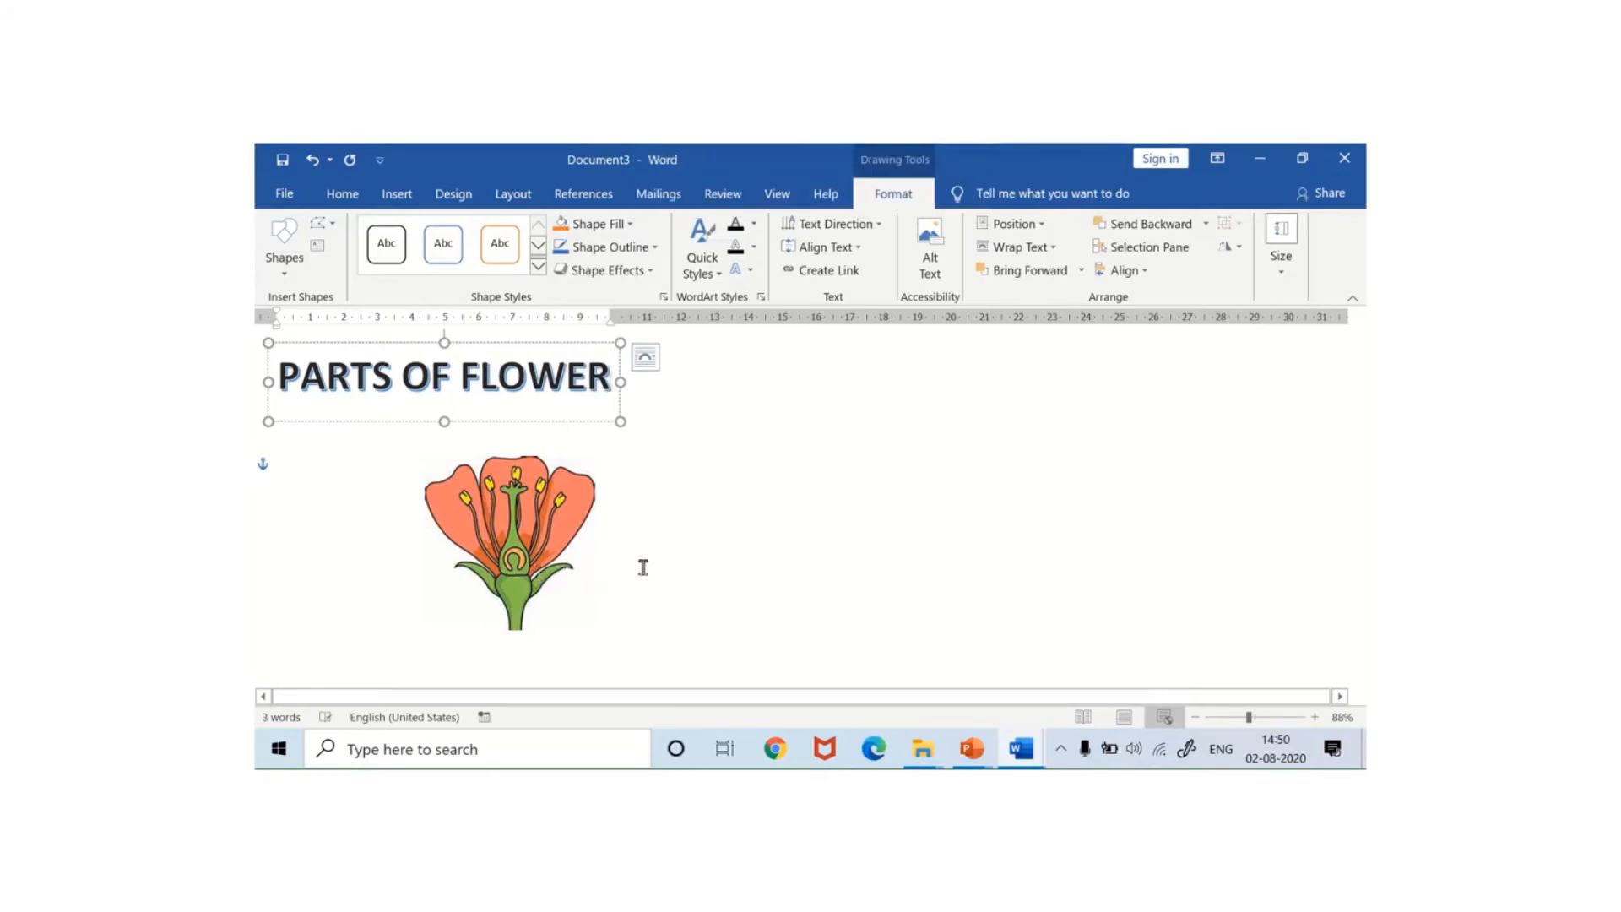
left_click(635, 519)
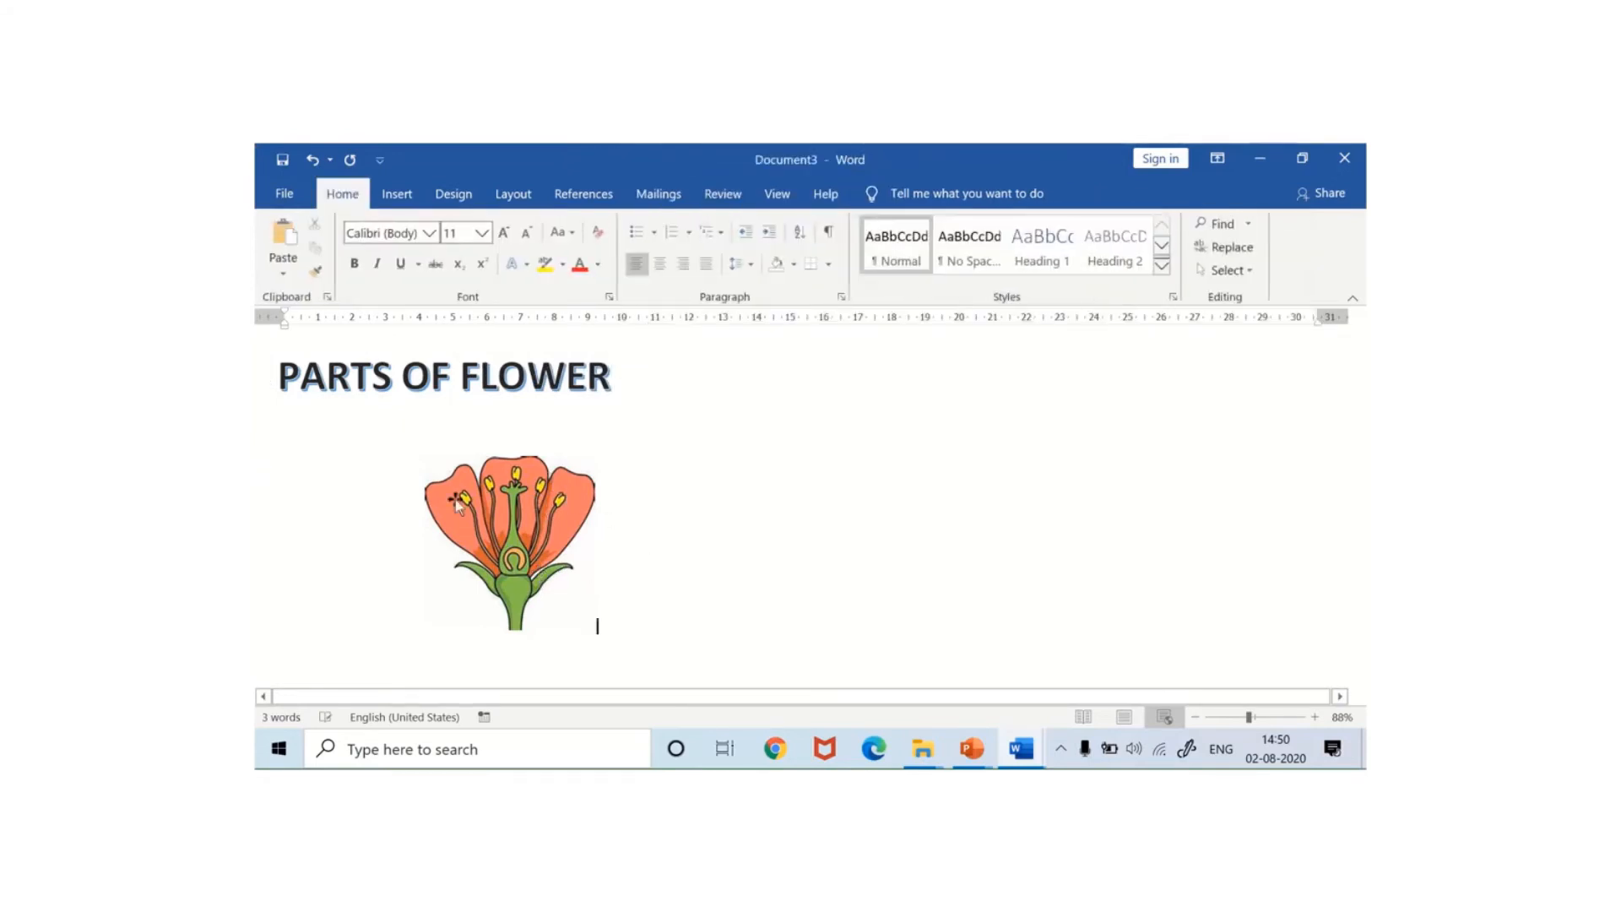
- Draw a nearly horizontal line arrow about 5 cm long from the flower's right petal out to the right
left_click(513, 507)
left_click(396, 194)
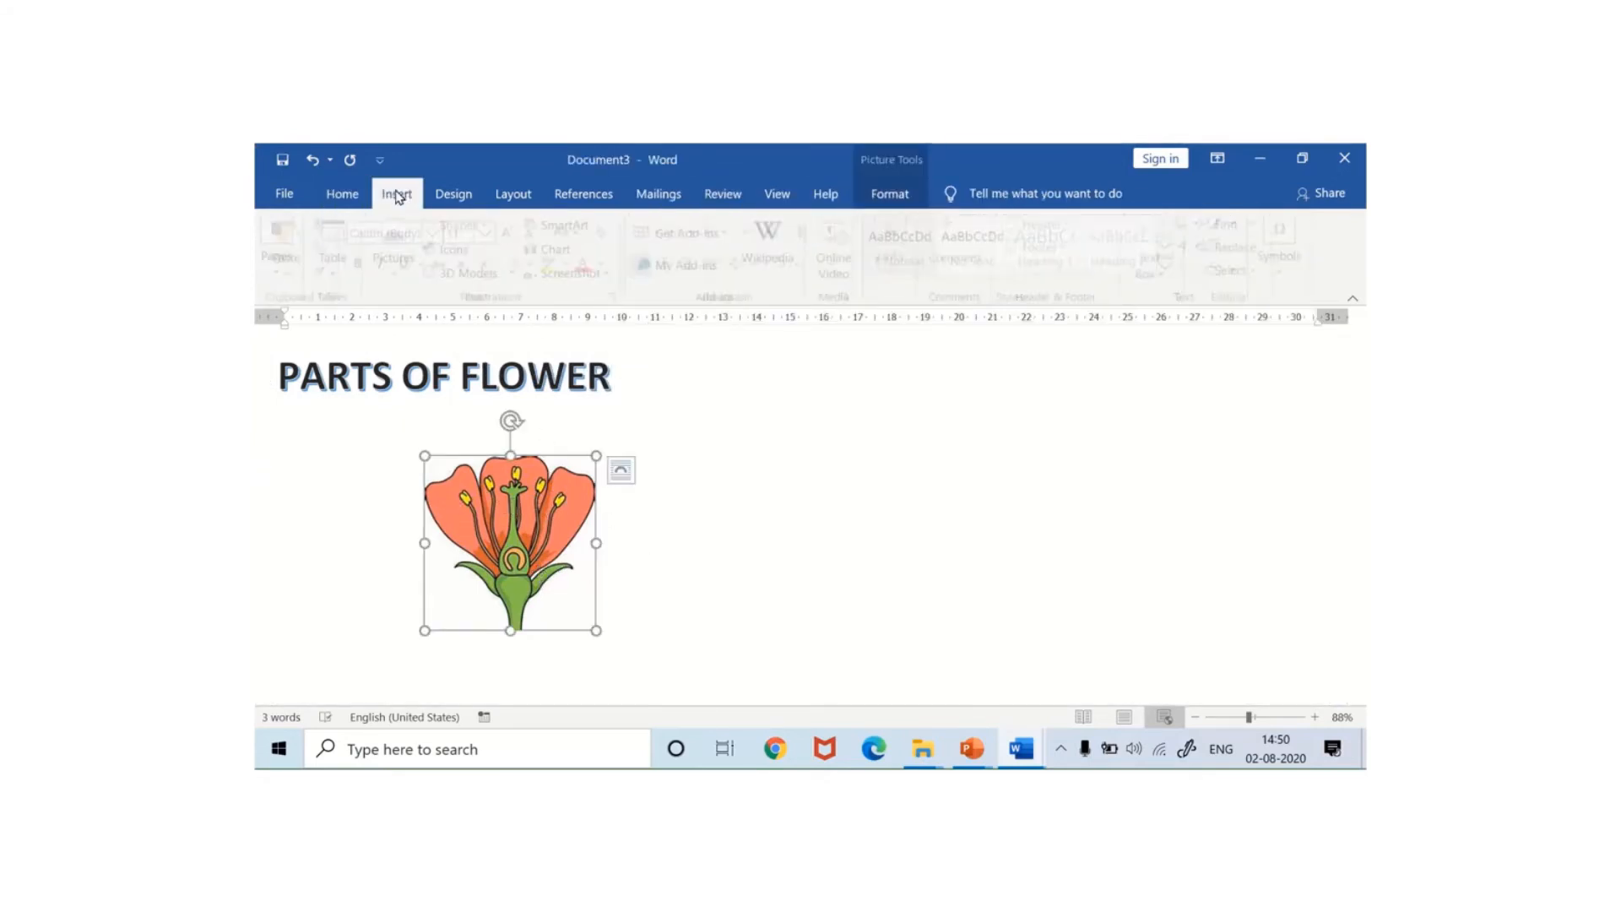
left_click(464, 225)
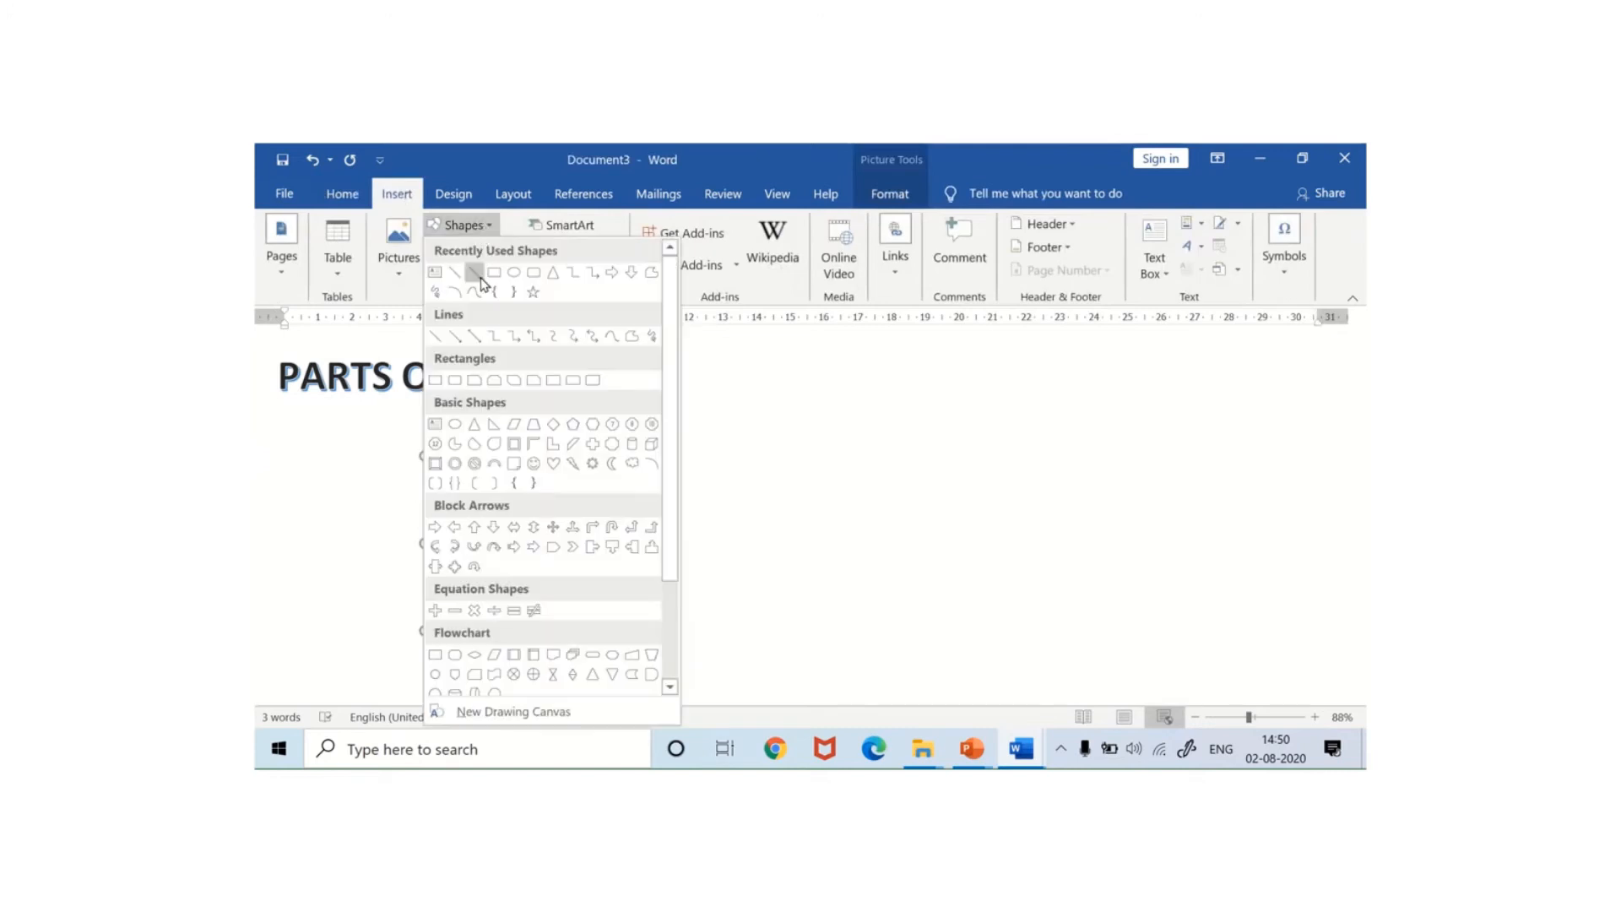
left_click(471, 270)
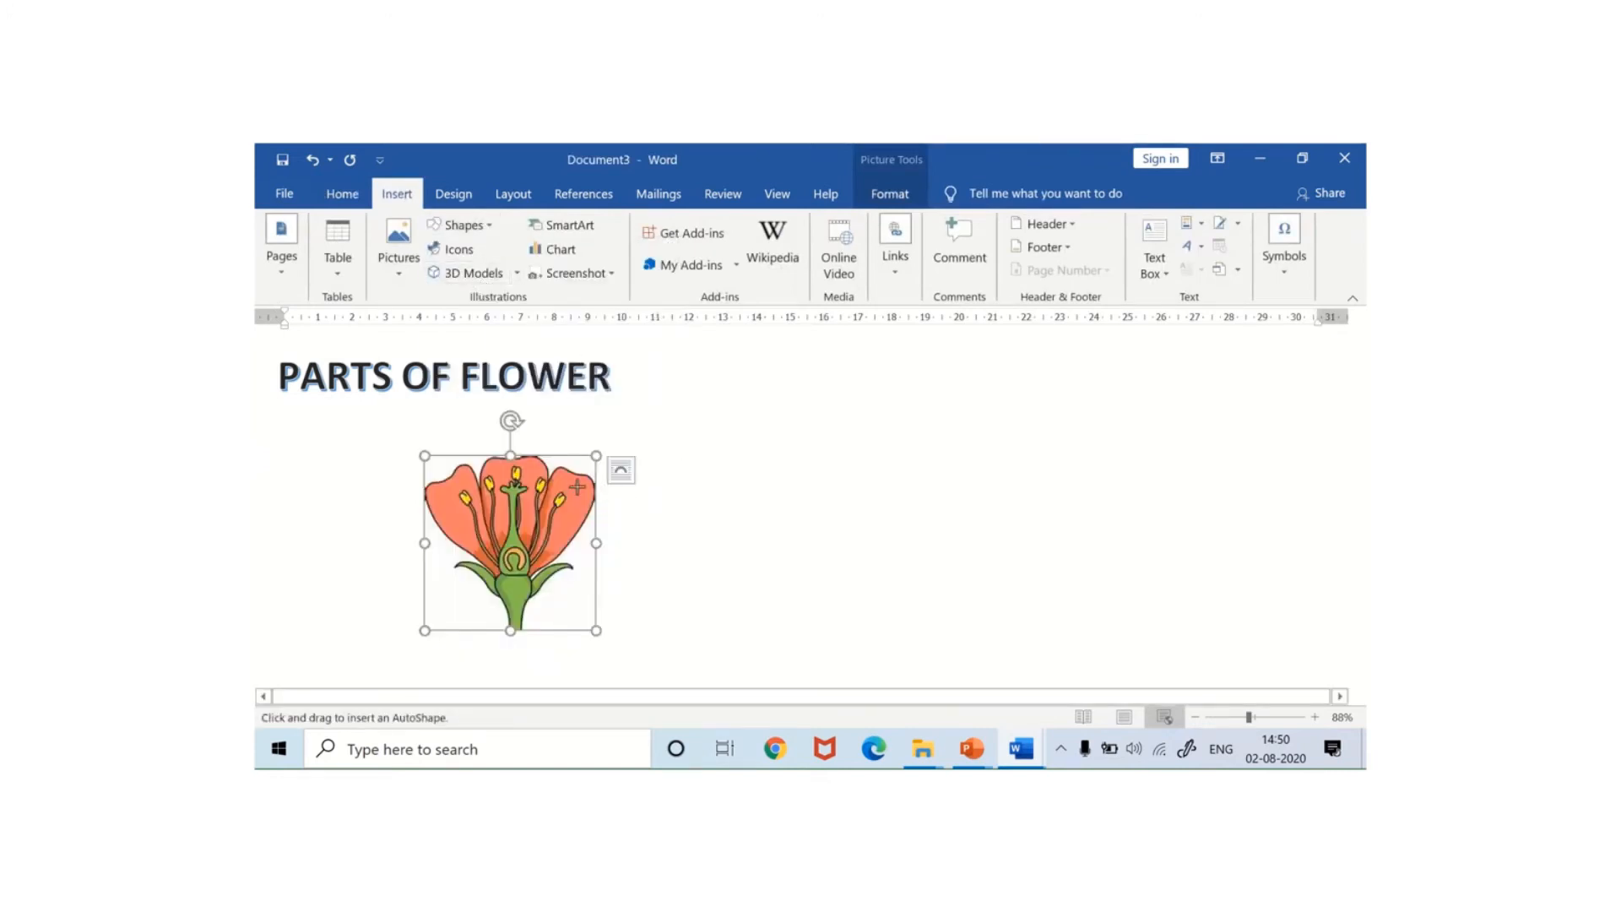
left_click_drag(598, 488, 747, 490)
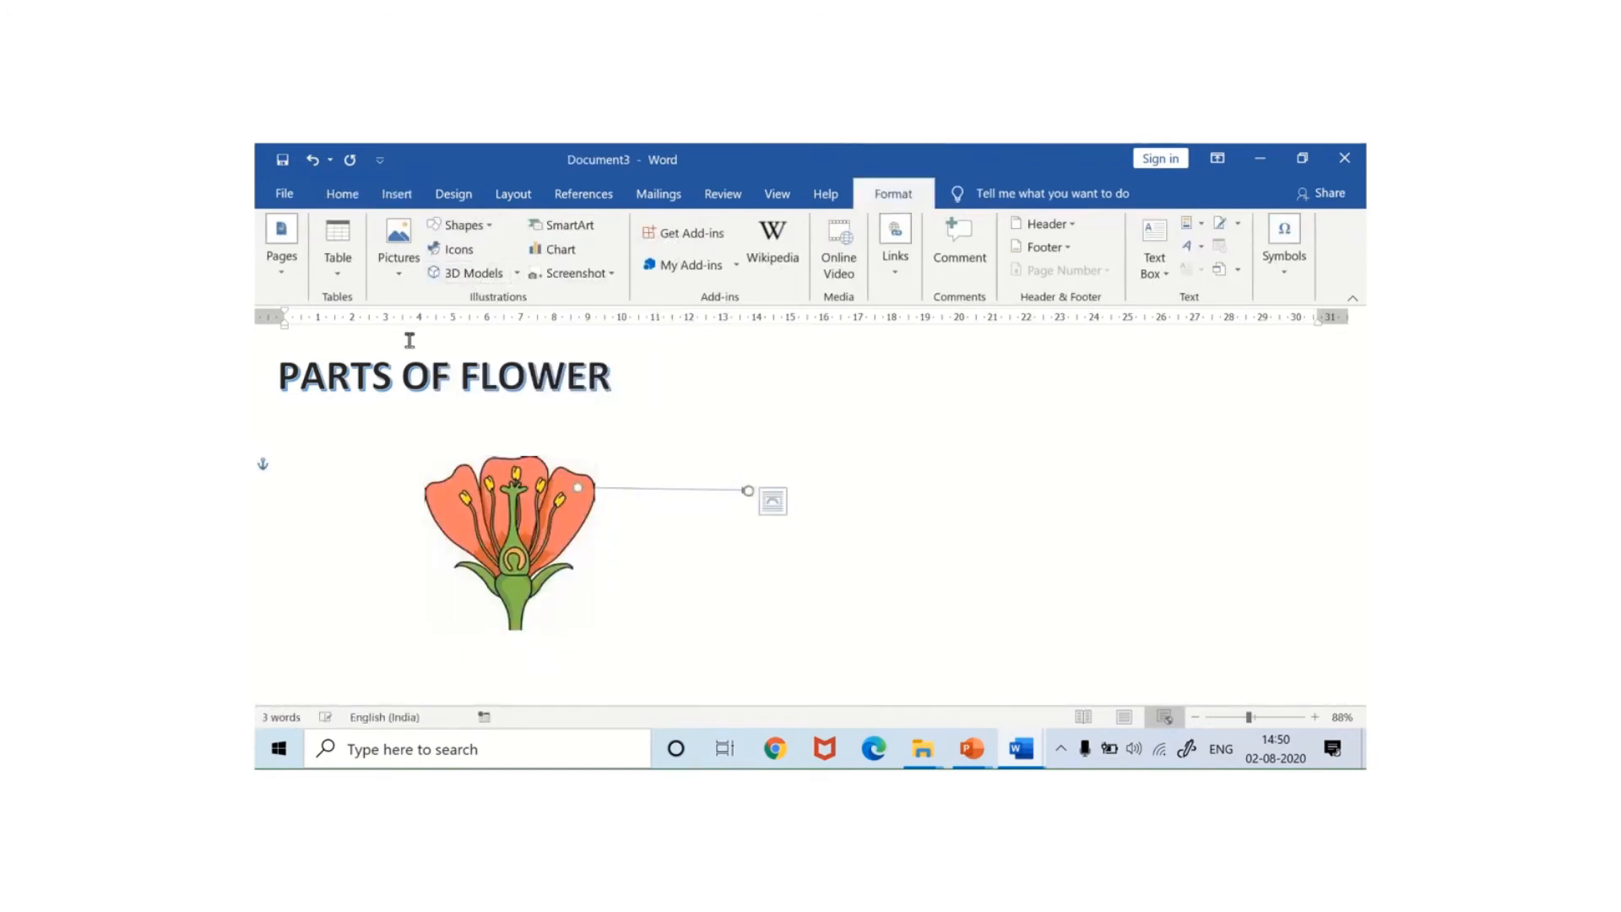
- Draw a second line arrow about 5.7 cm long from the green sepal at the flower's base out to the right
left_click(377, 199)
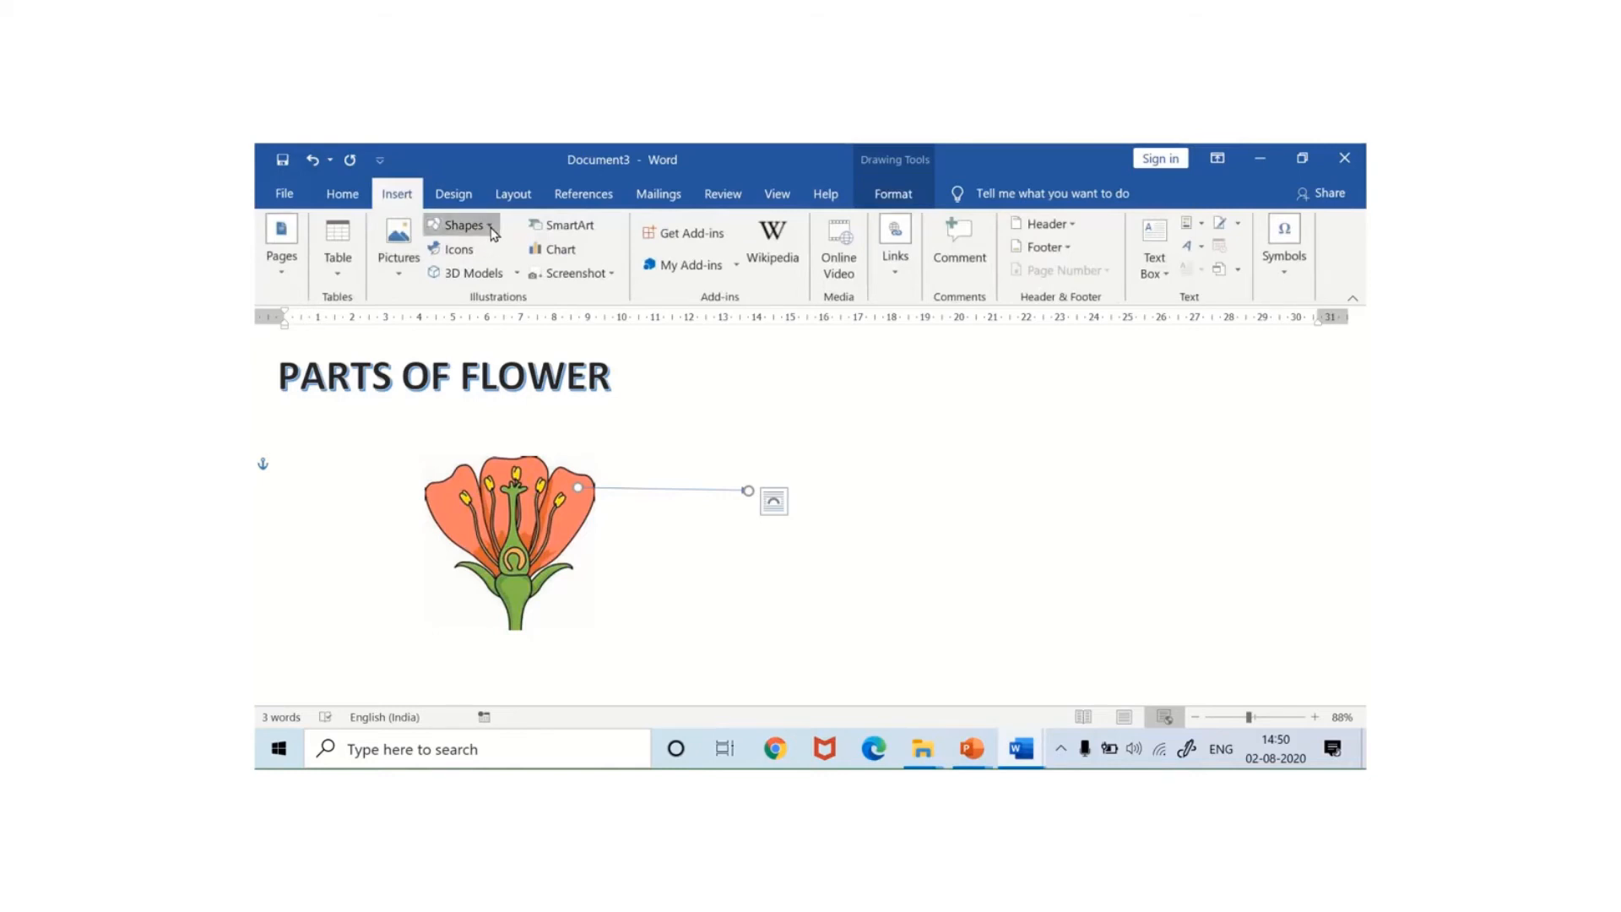
left_click(460, 224)
left_click(473, 271)
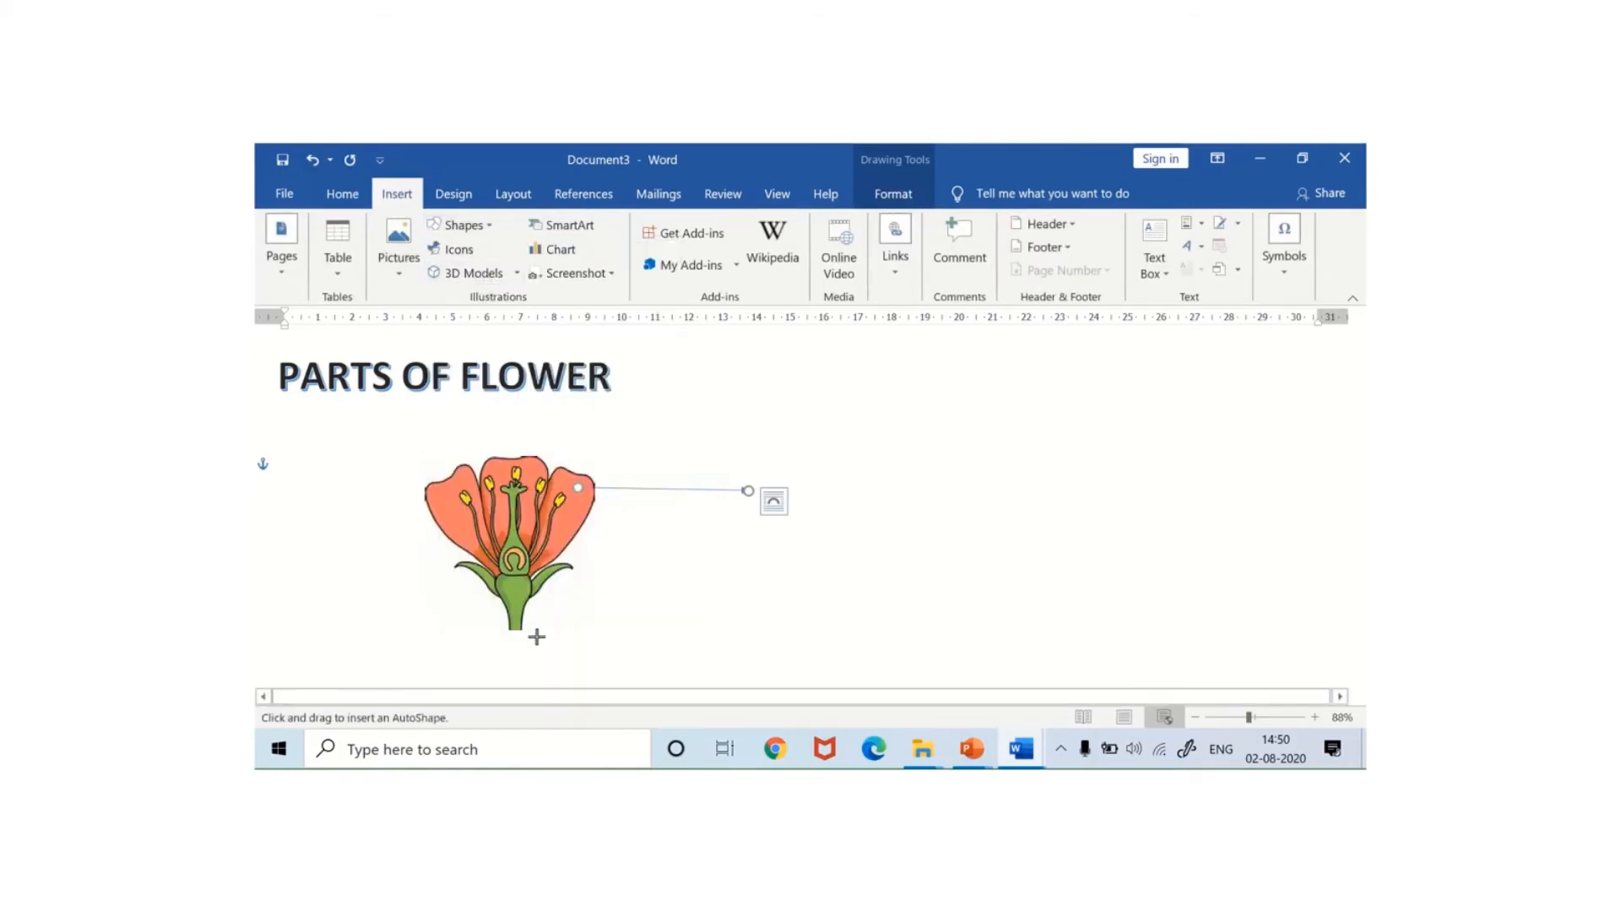
mouse_move(549, 579)
left_mouse_down()
mouse_move(670, 572)
mouse_move(738, 591)
mouse_move(739, 575)
left_mouse_up()
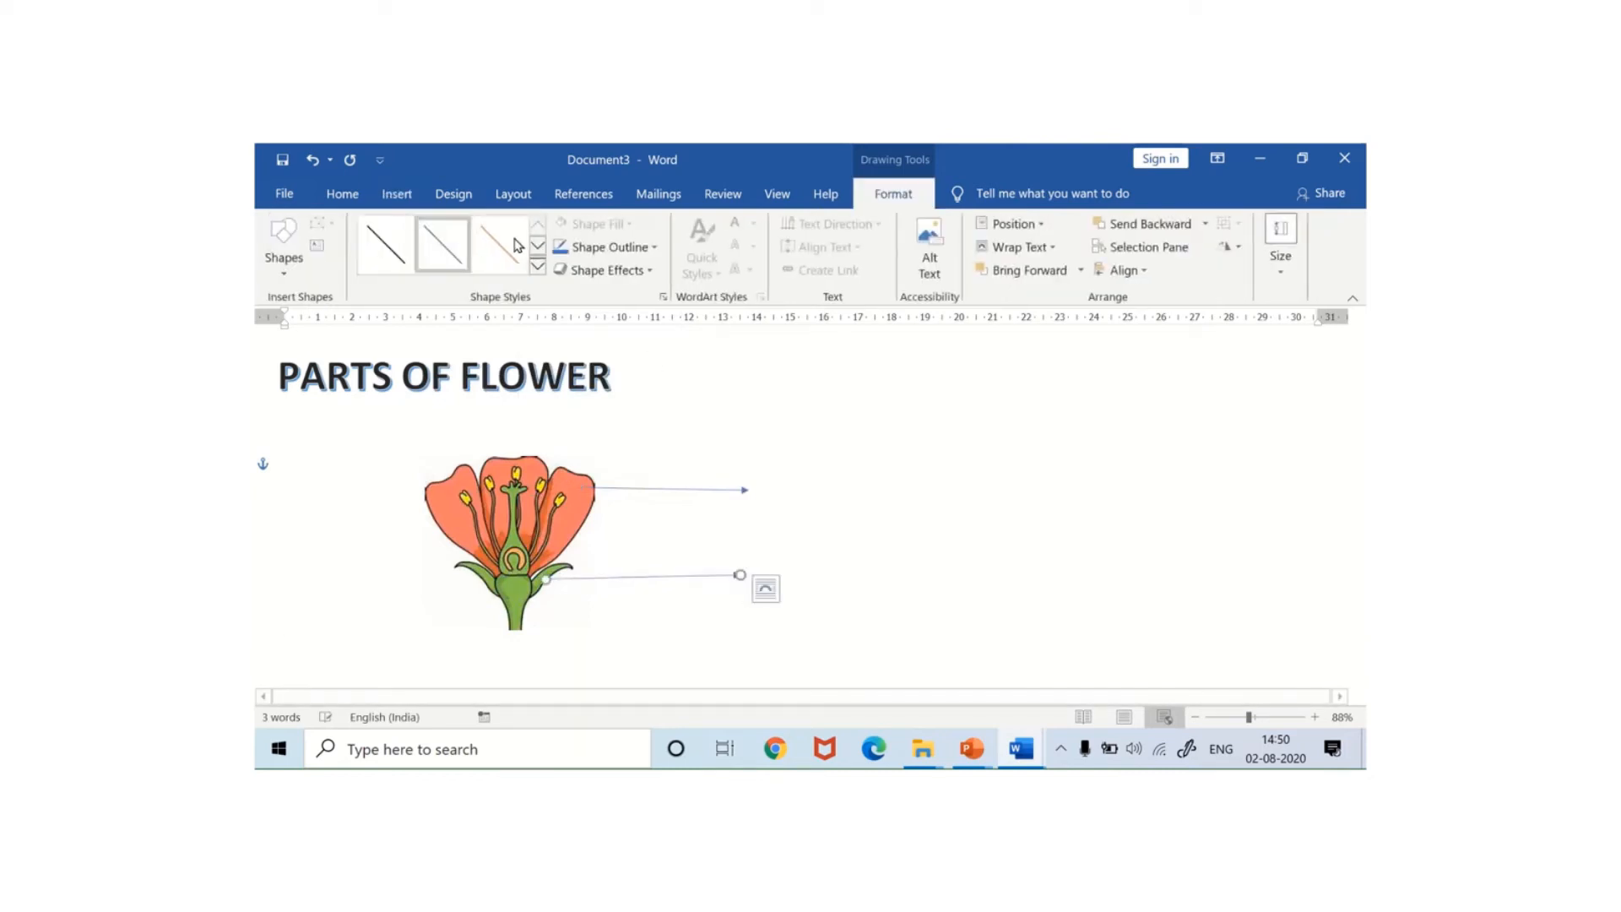
- Place a text box about 5.6 cm wide at the tip of the upper arrow and label it "PETAL"
left_click(390, 197)
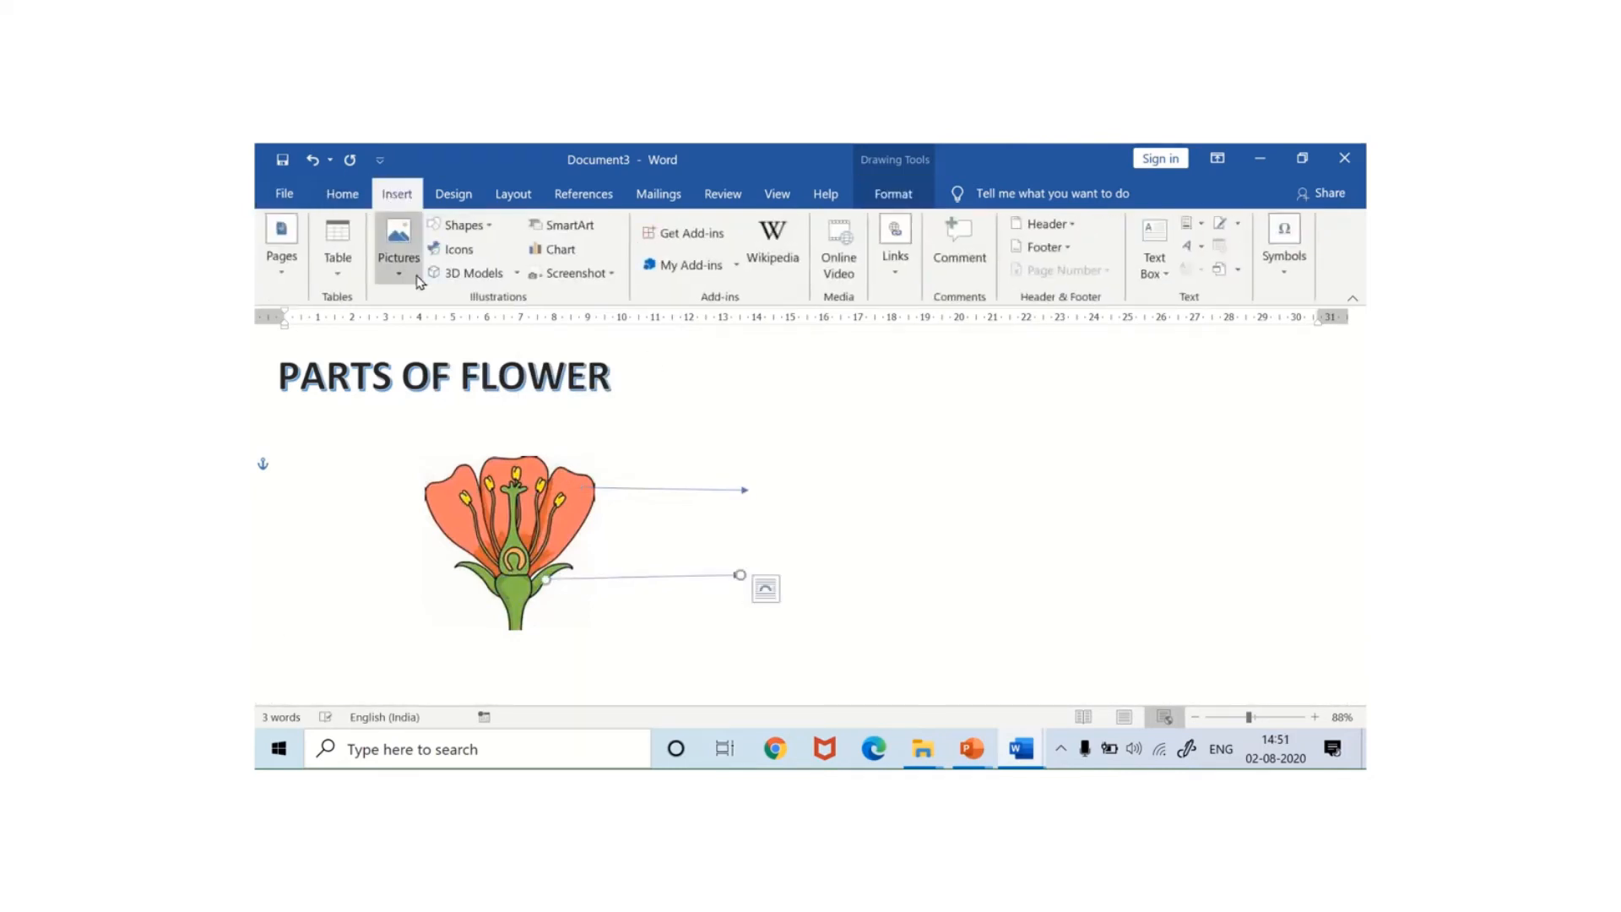
left_click(482, 228)
left_click(436, 270)
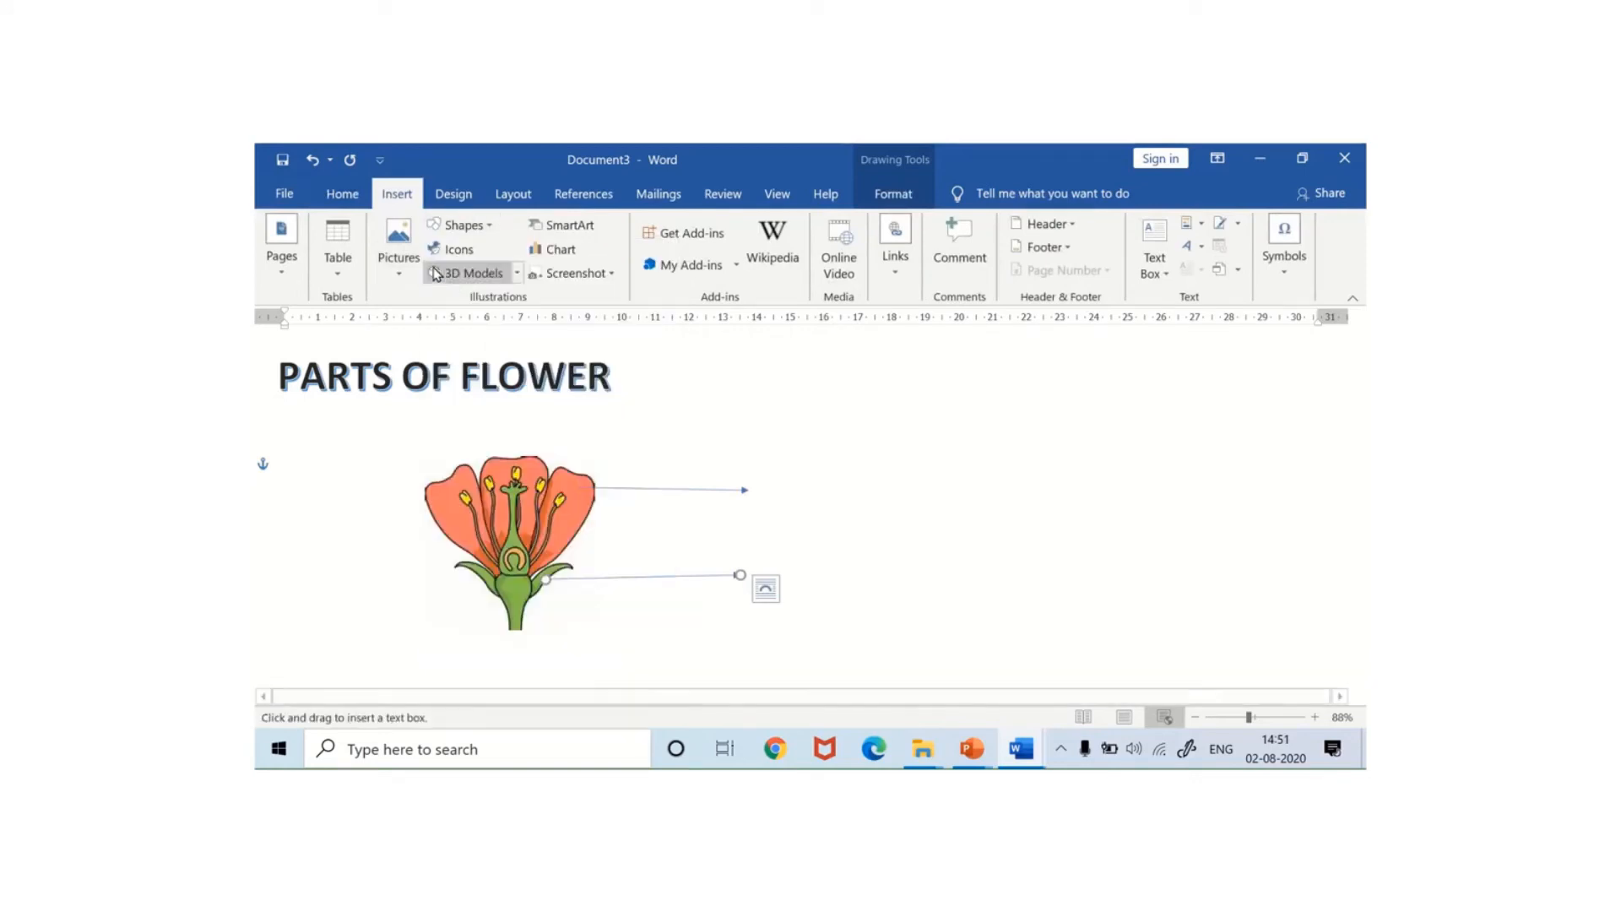
mouse_move(746, 461)
left_mouse_down()
mouse_move(771, 535)
mouse_move(935, 534)
left_mouse_up()
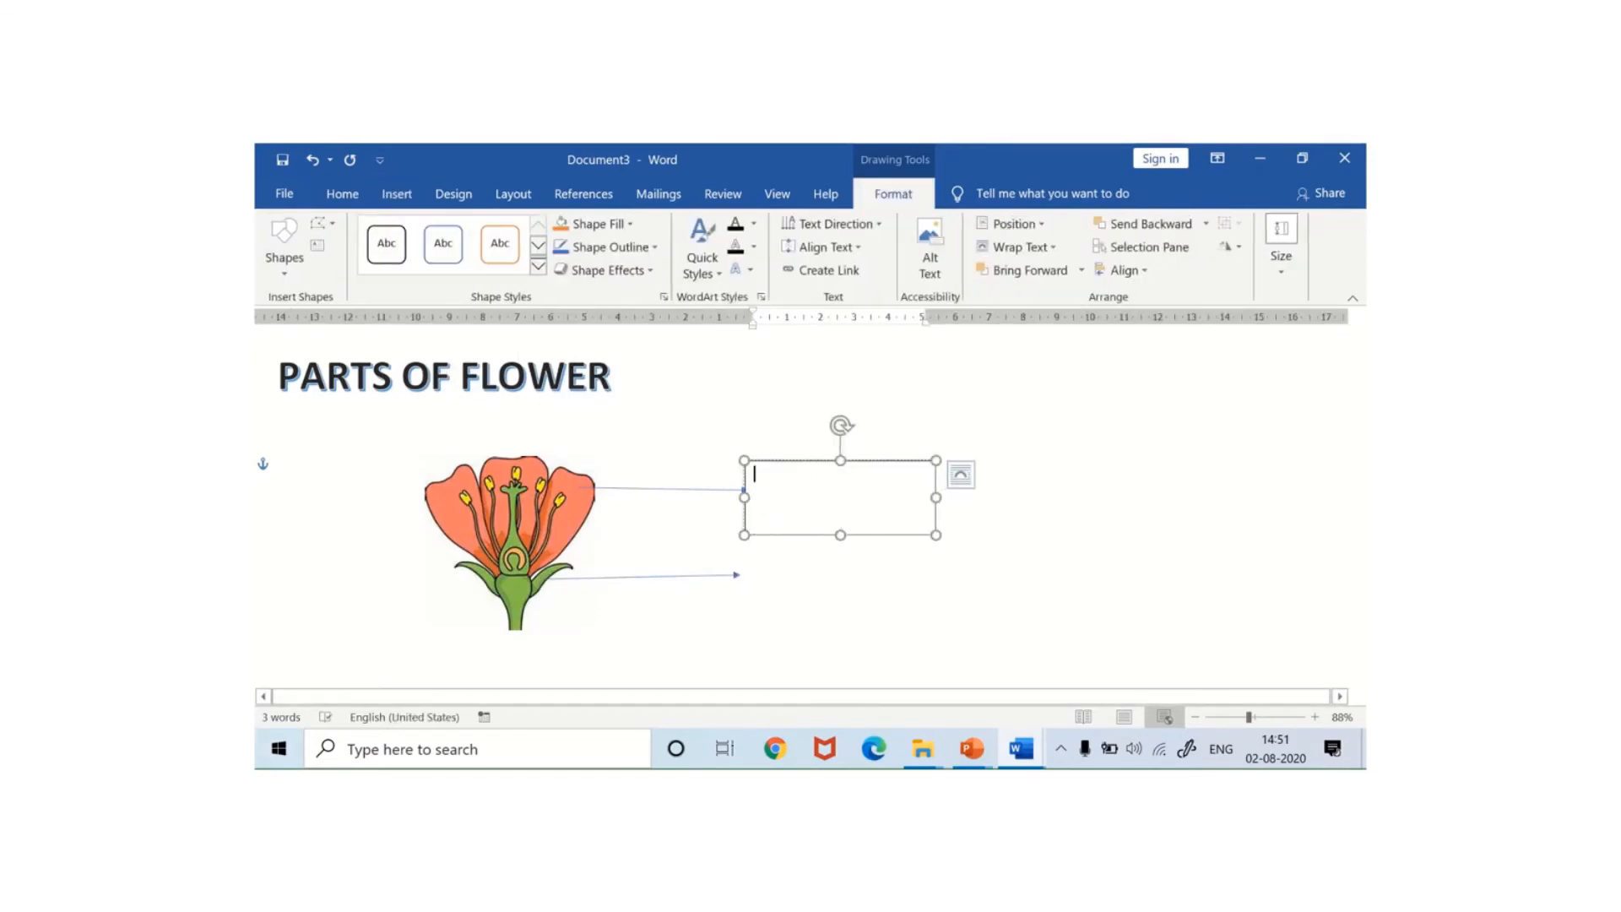
type("PETAL")
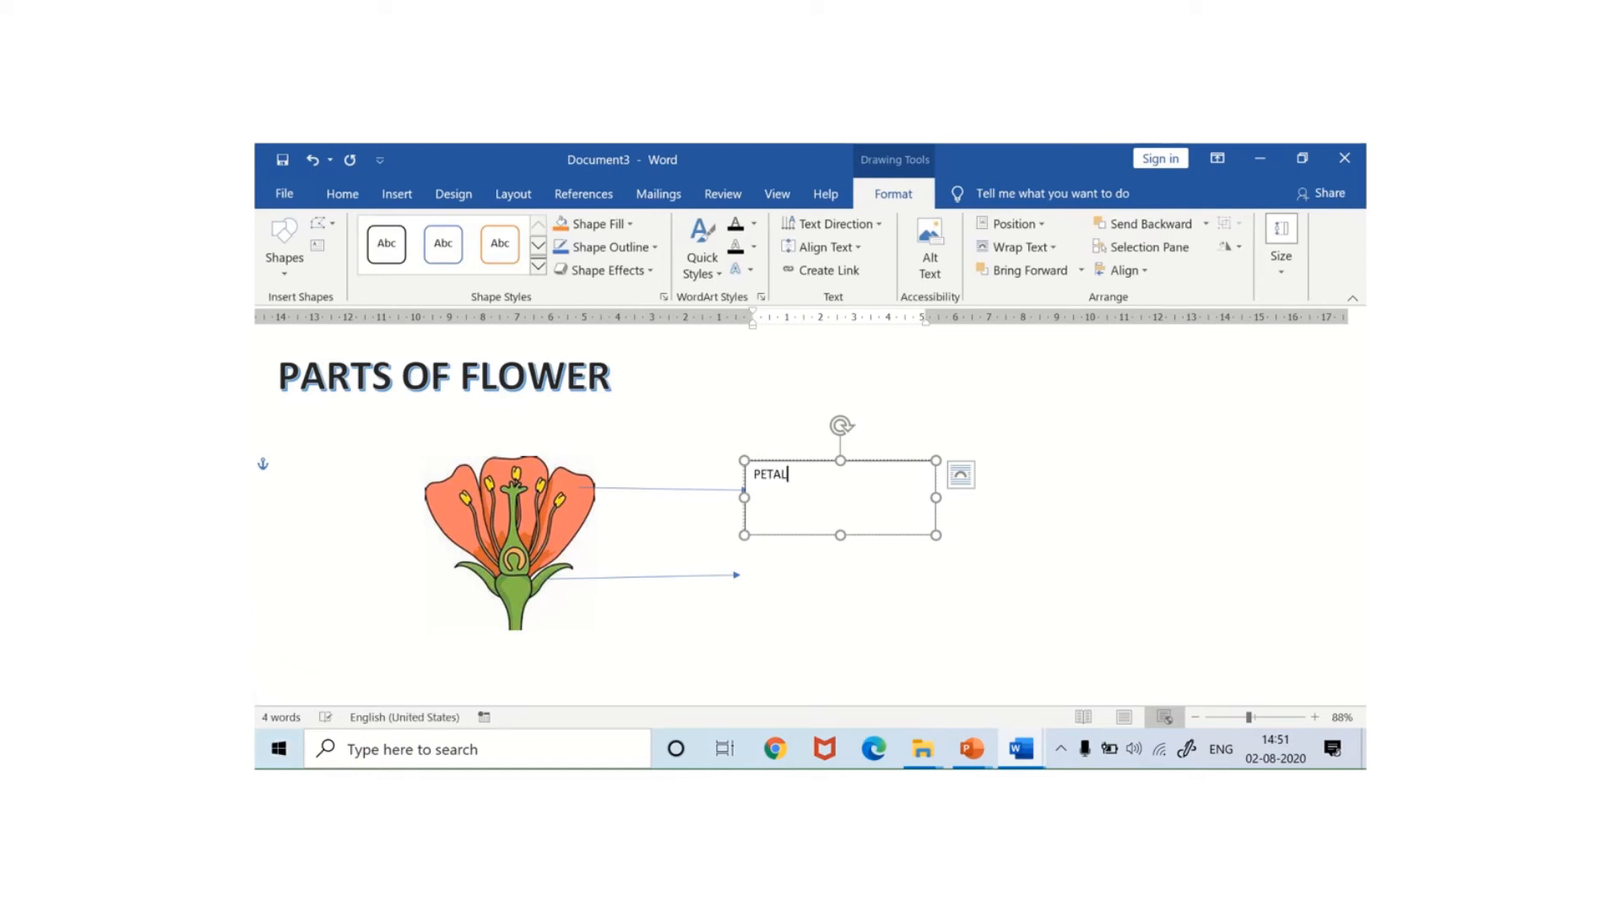
- Place a text box about 4.3 cm wide at the tip of the lower arrow and label it "SEPAL"
left_click(391, 194)
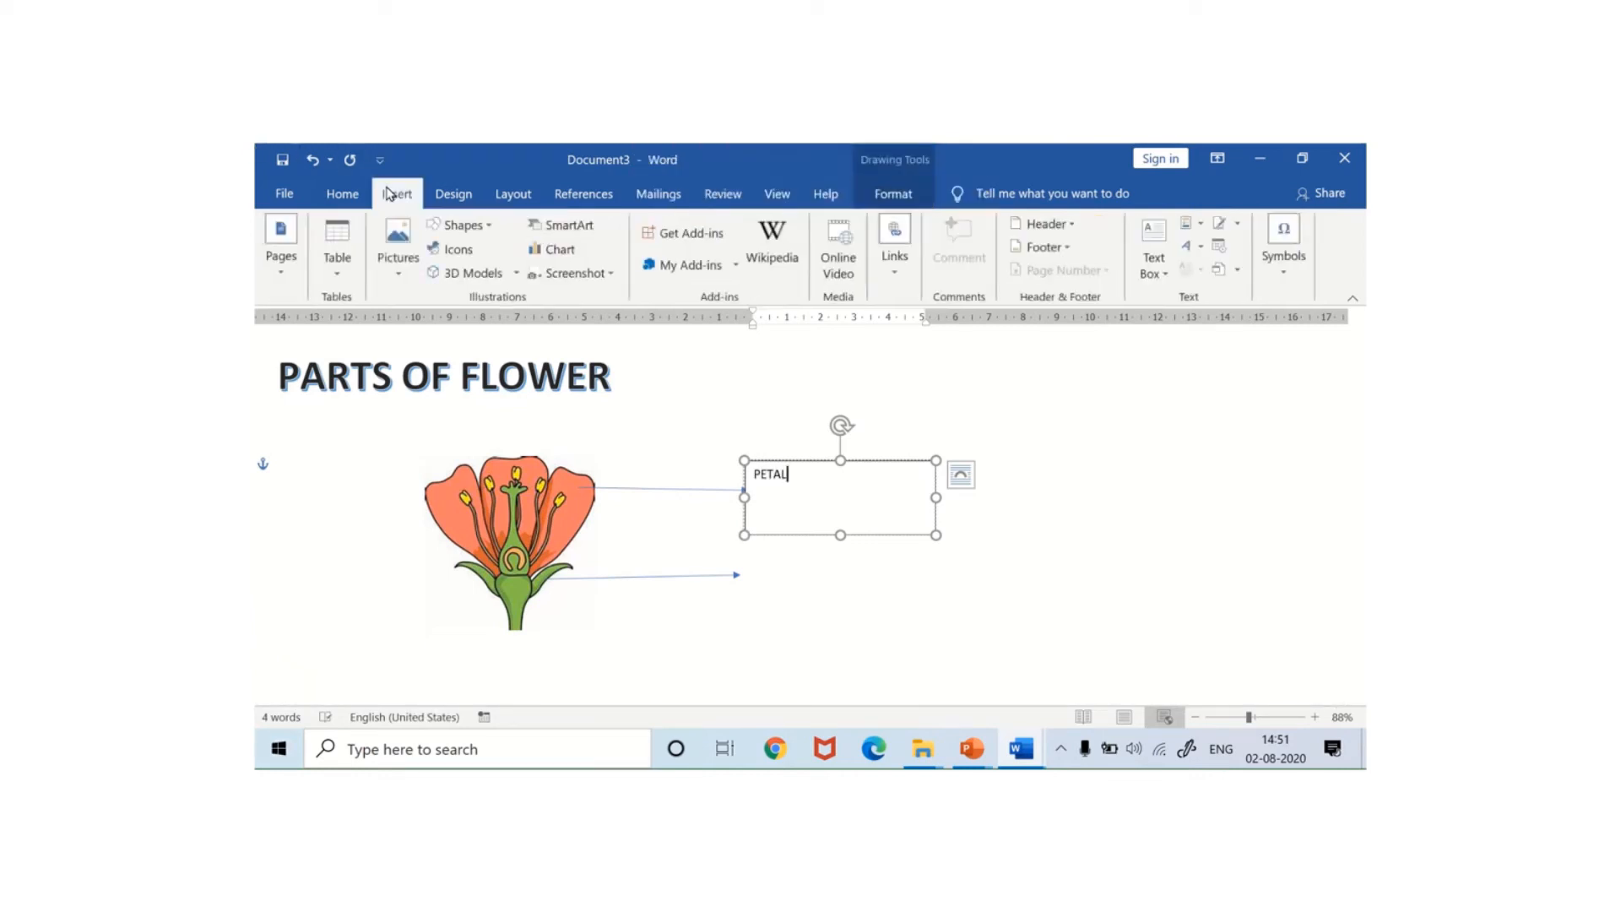
left_click(458, 224)
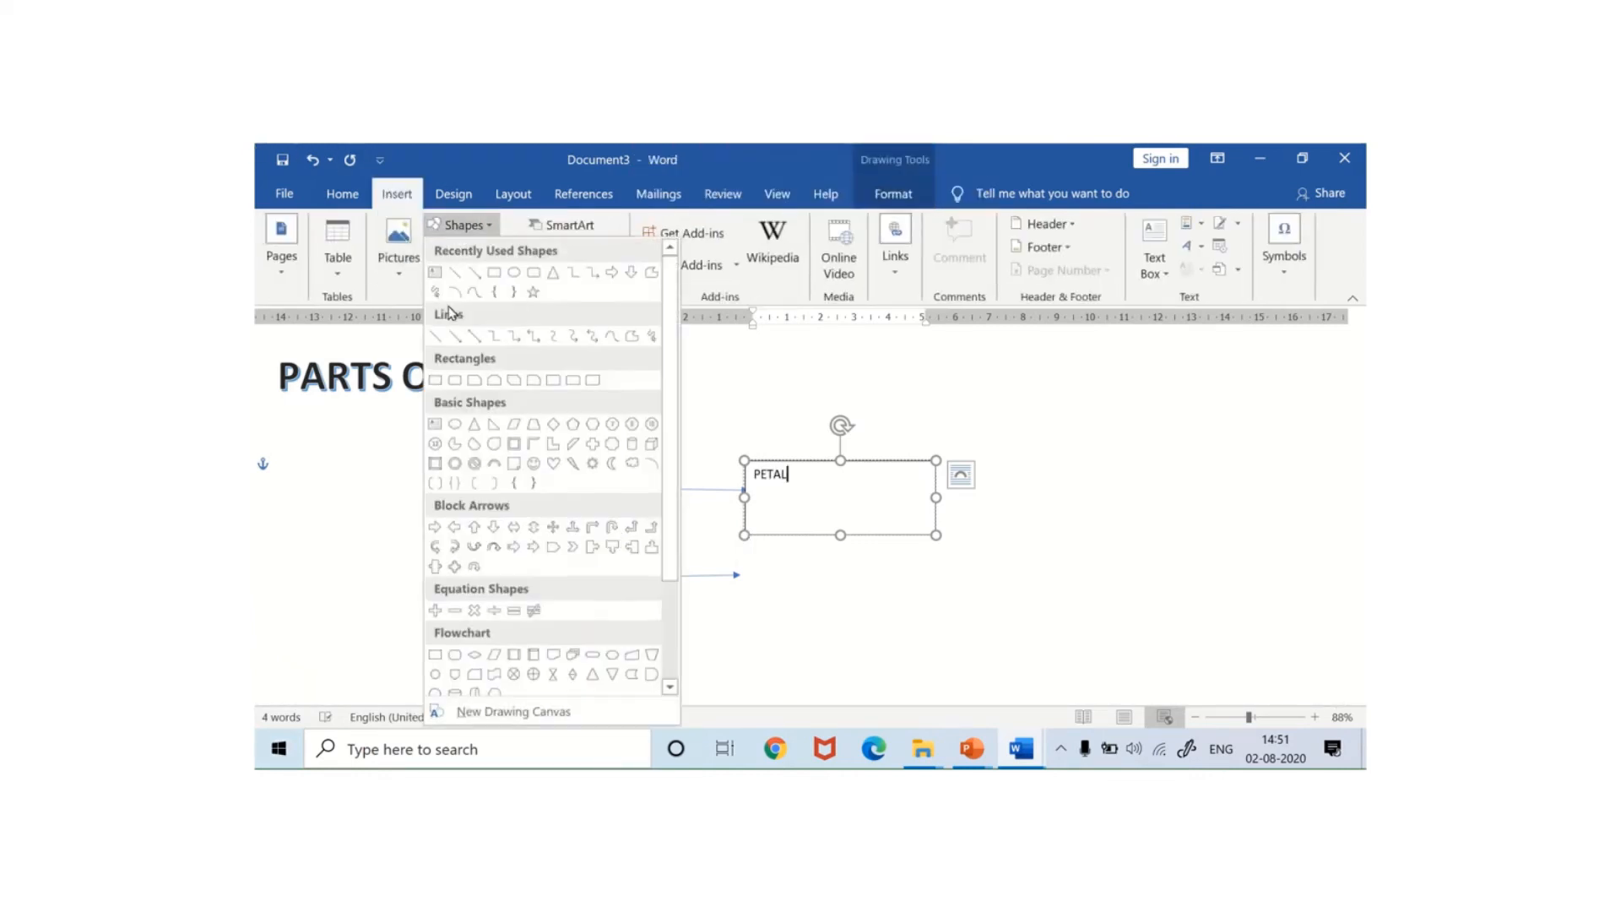
left_click(434, 272)
left_click_drag(737, 559, 882, 597)
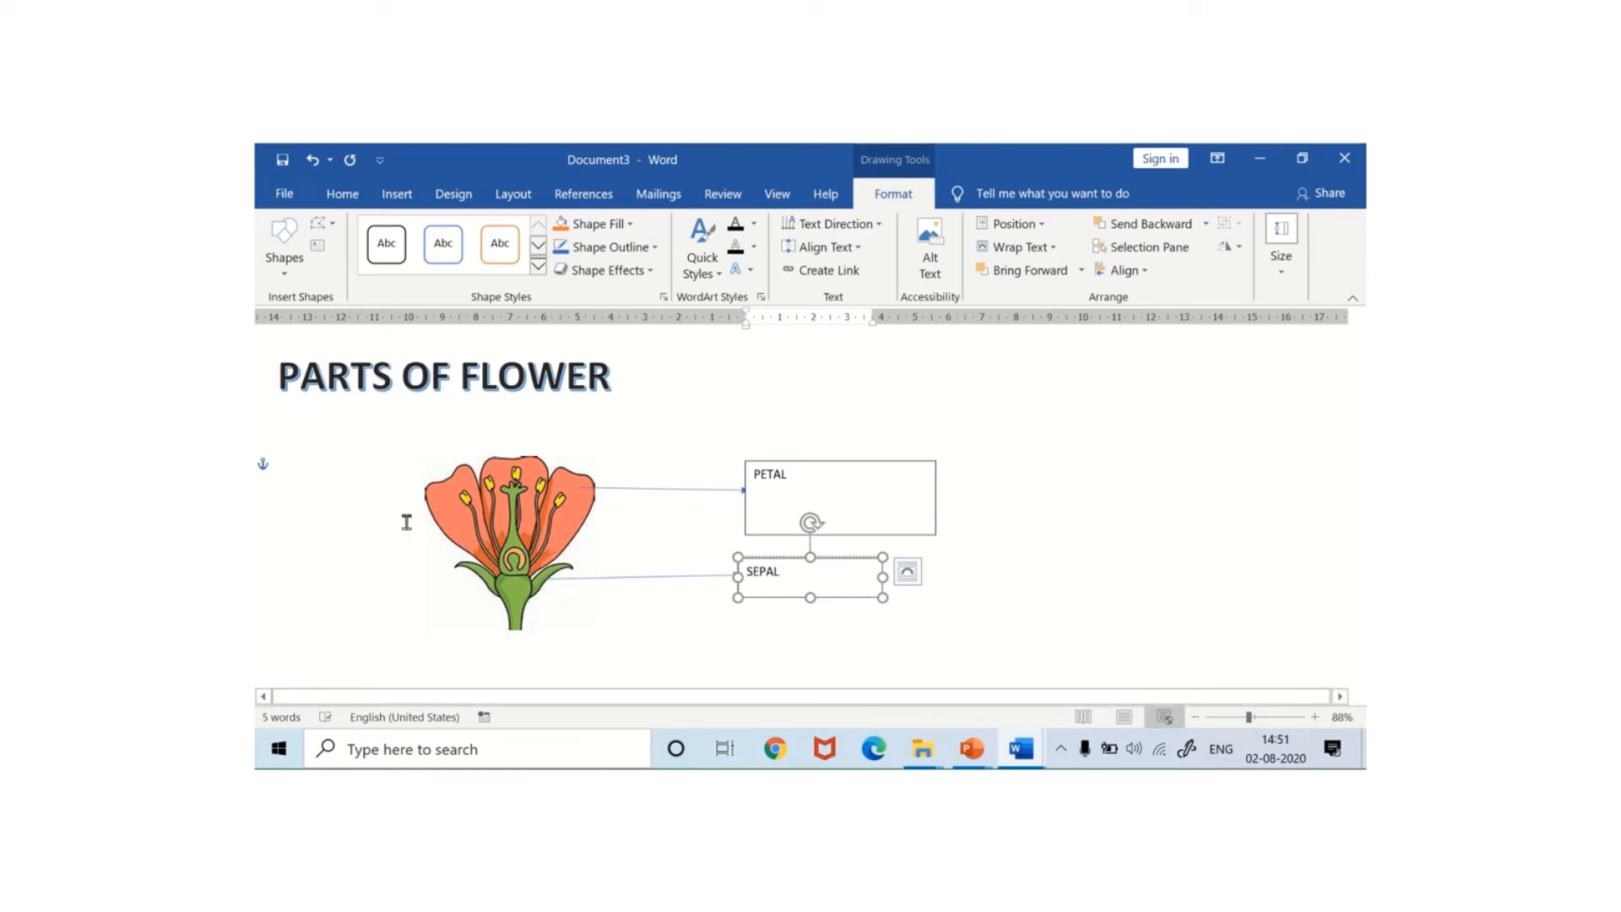
left_click(559, 634)
left_click(700, 634)
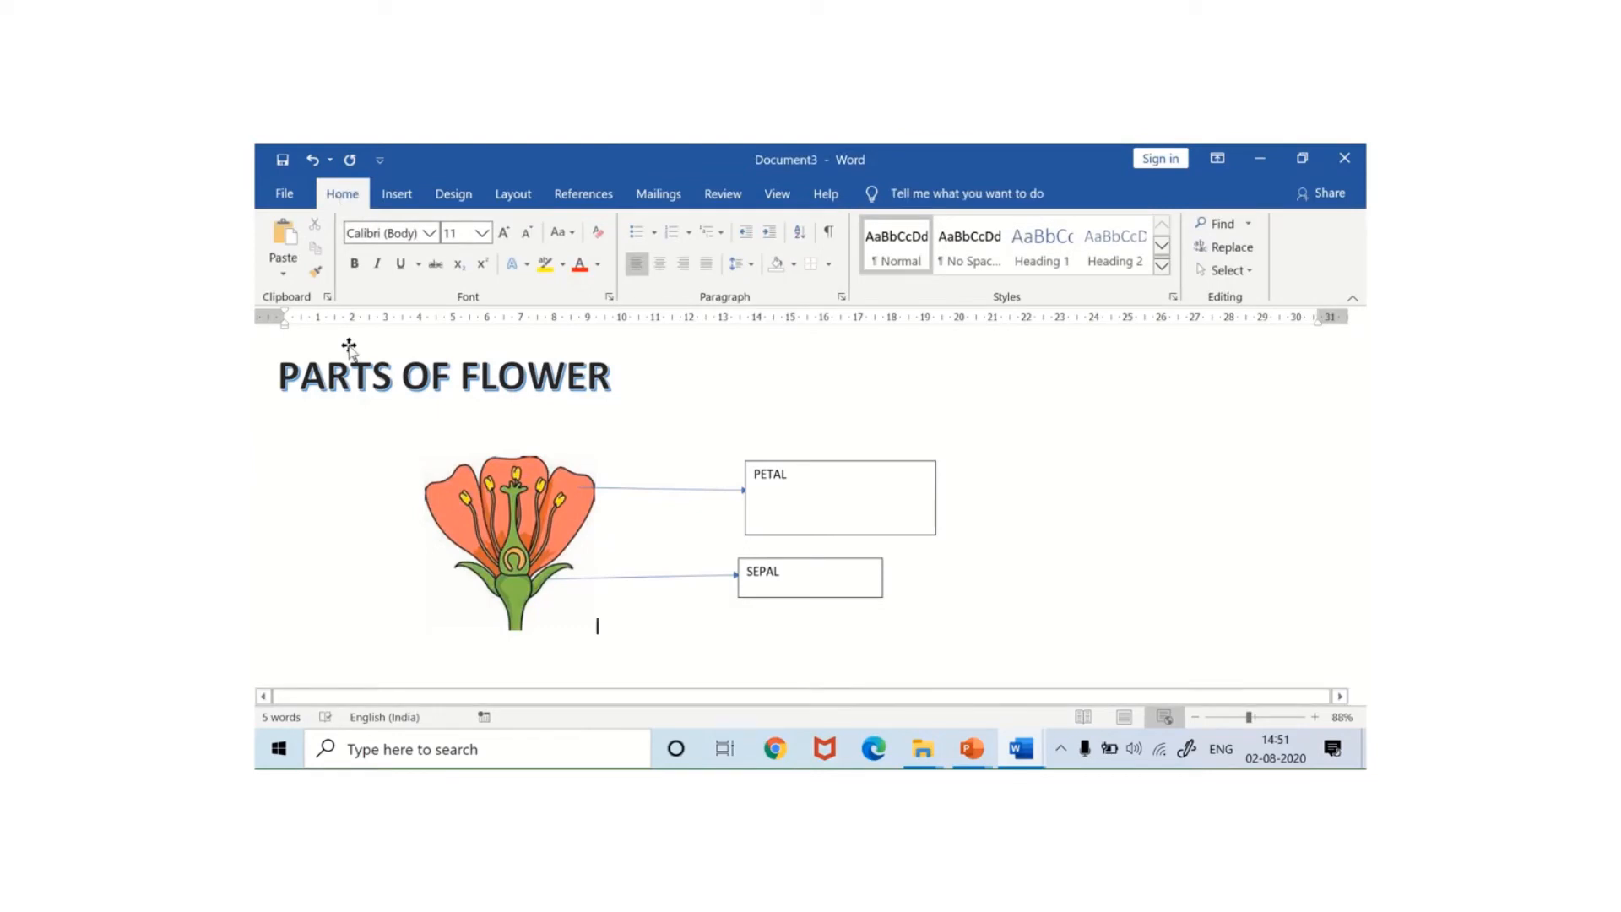
- Apply a 3-D page border to the whole document and check it in the print preview
left_click(436, 200)
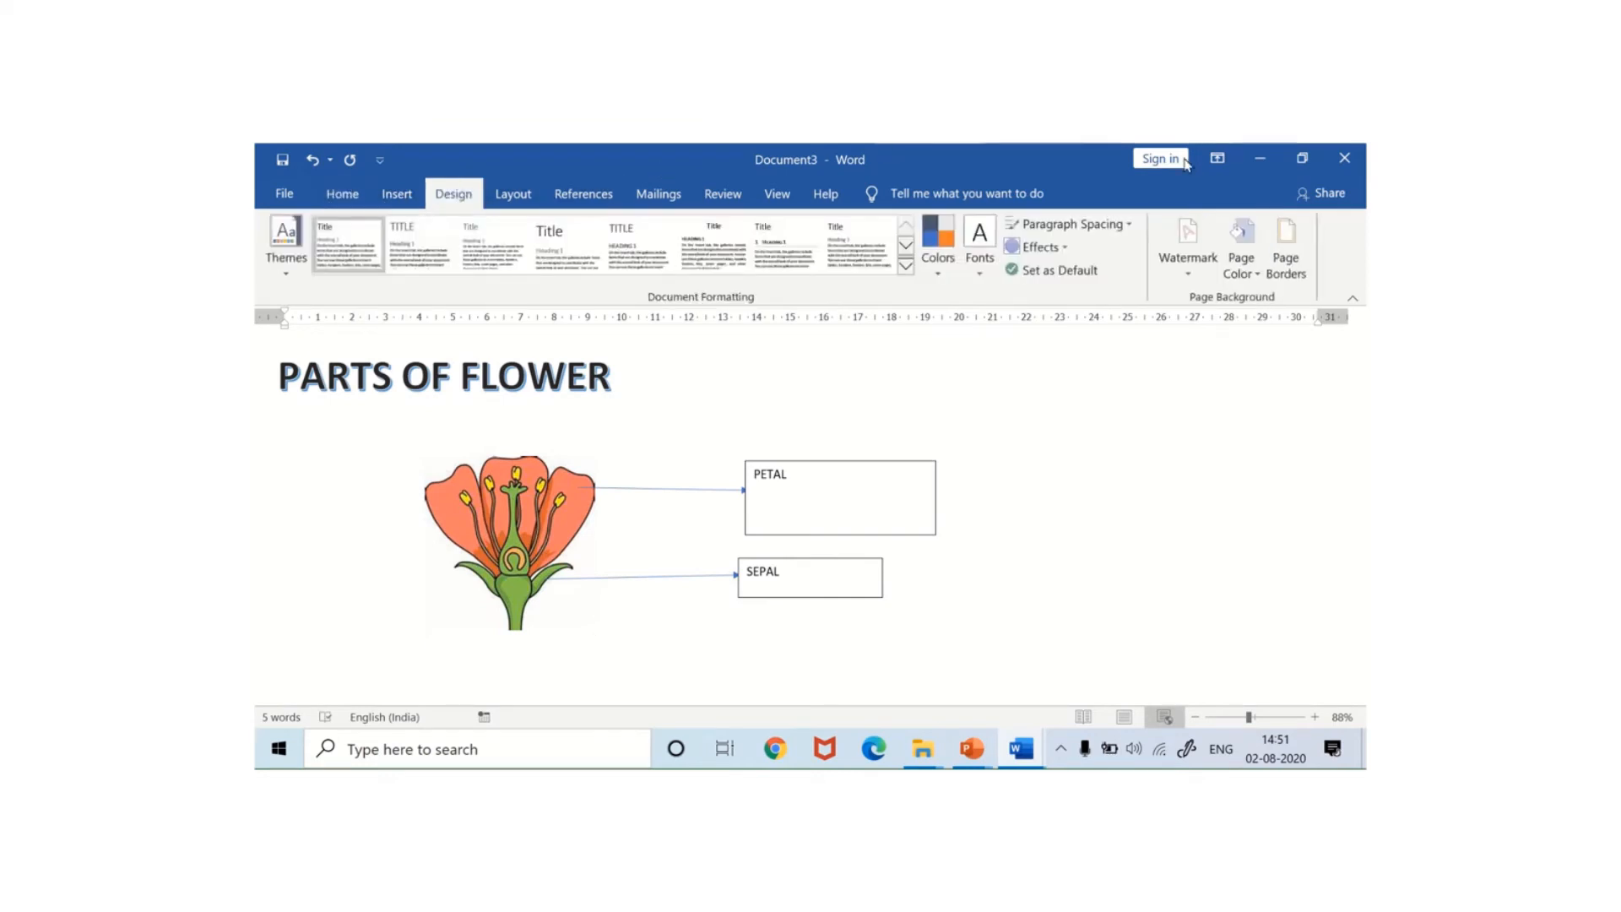
left_click(1286, 252)
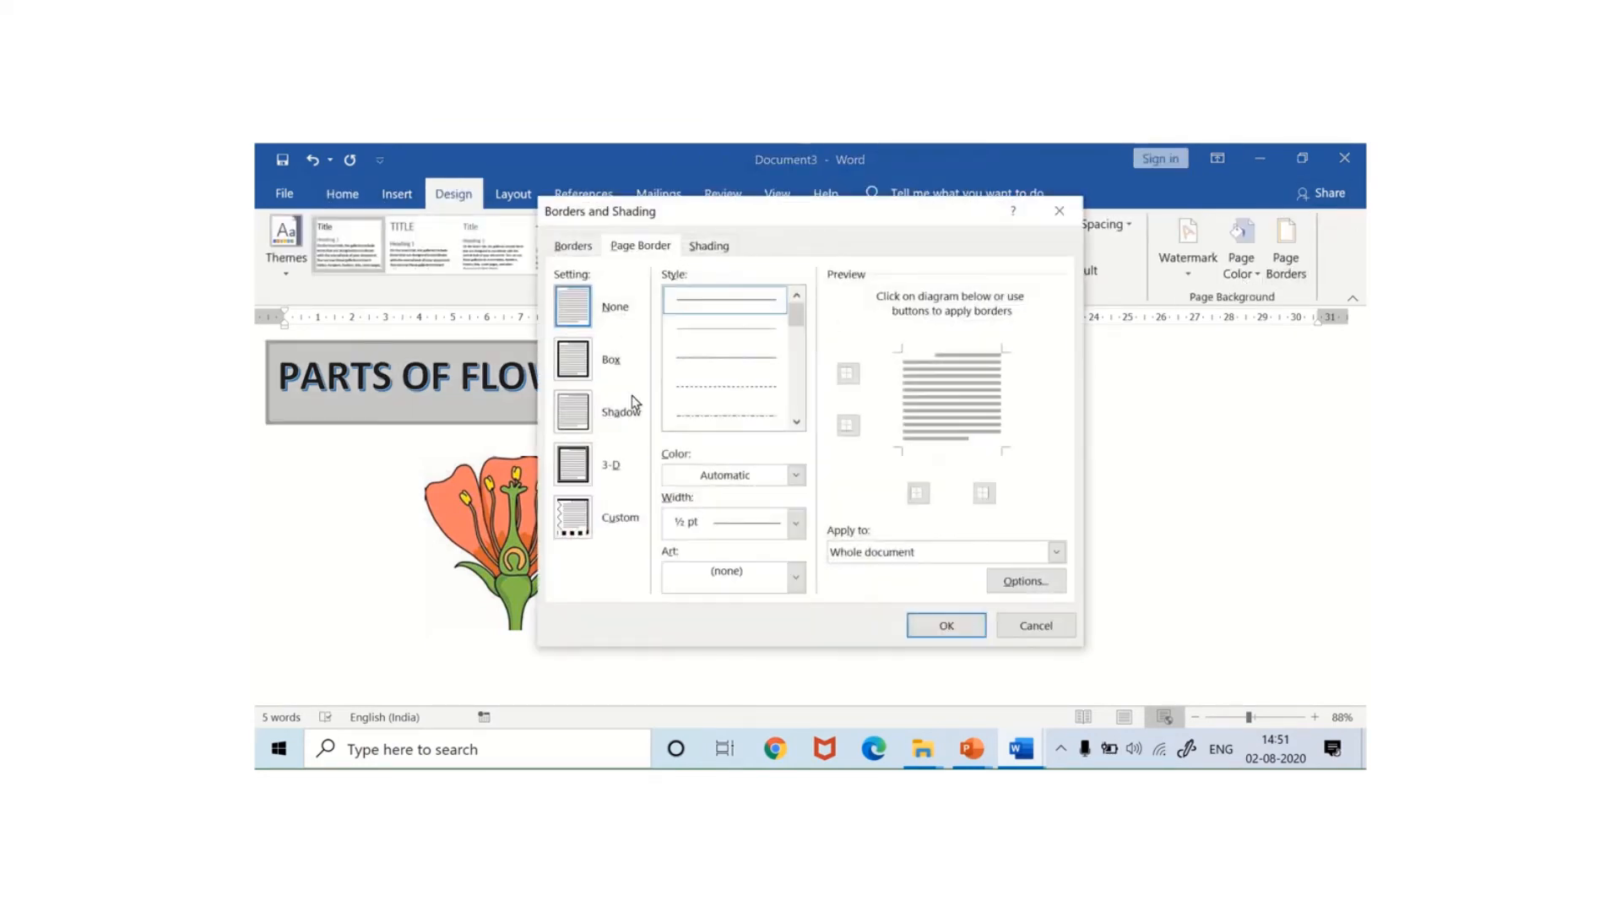
left_click(578, 481)
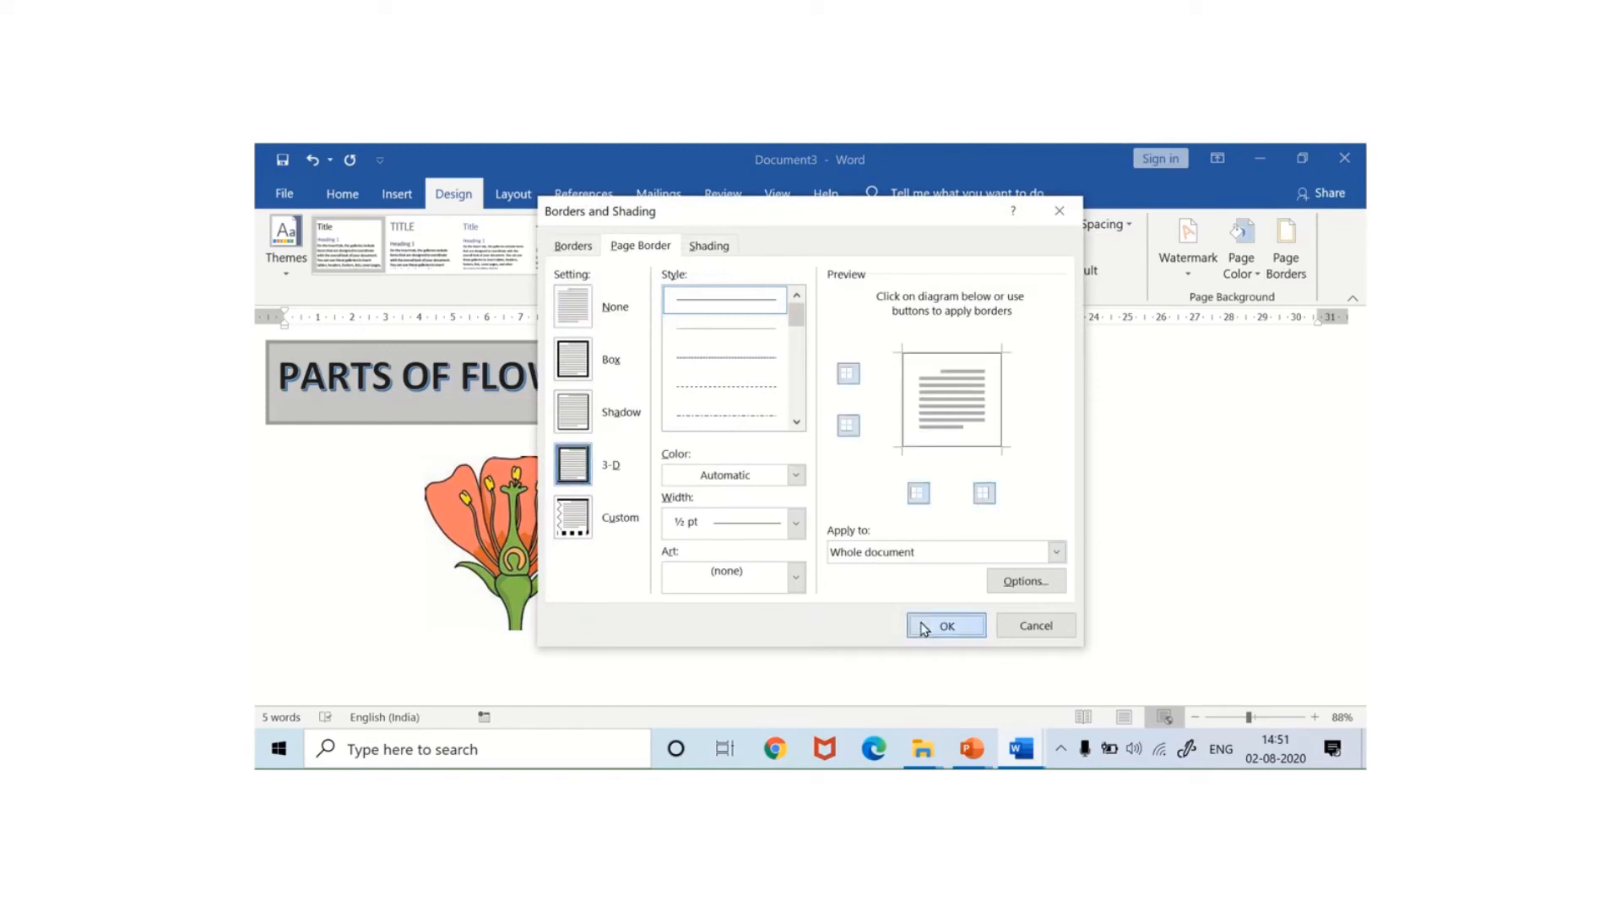
left_click(947, 625)
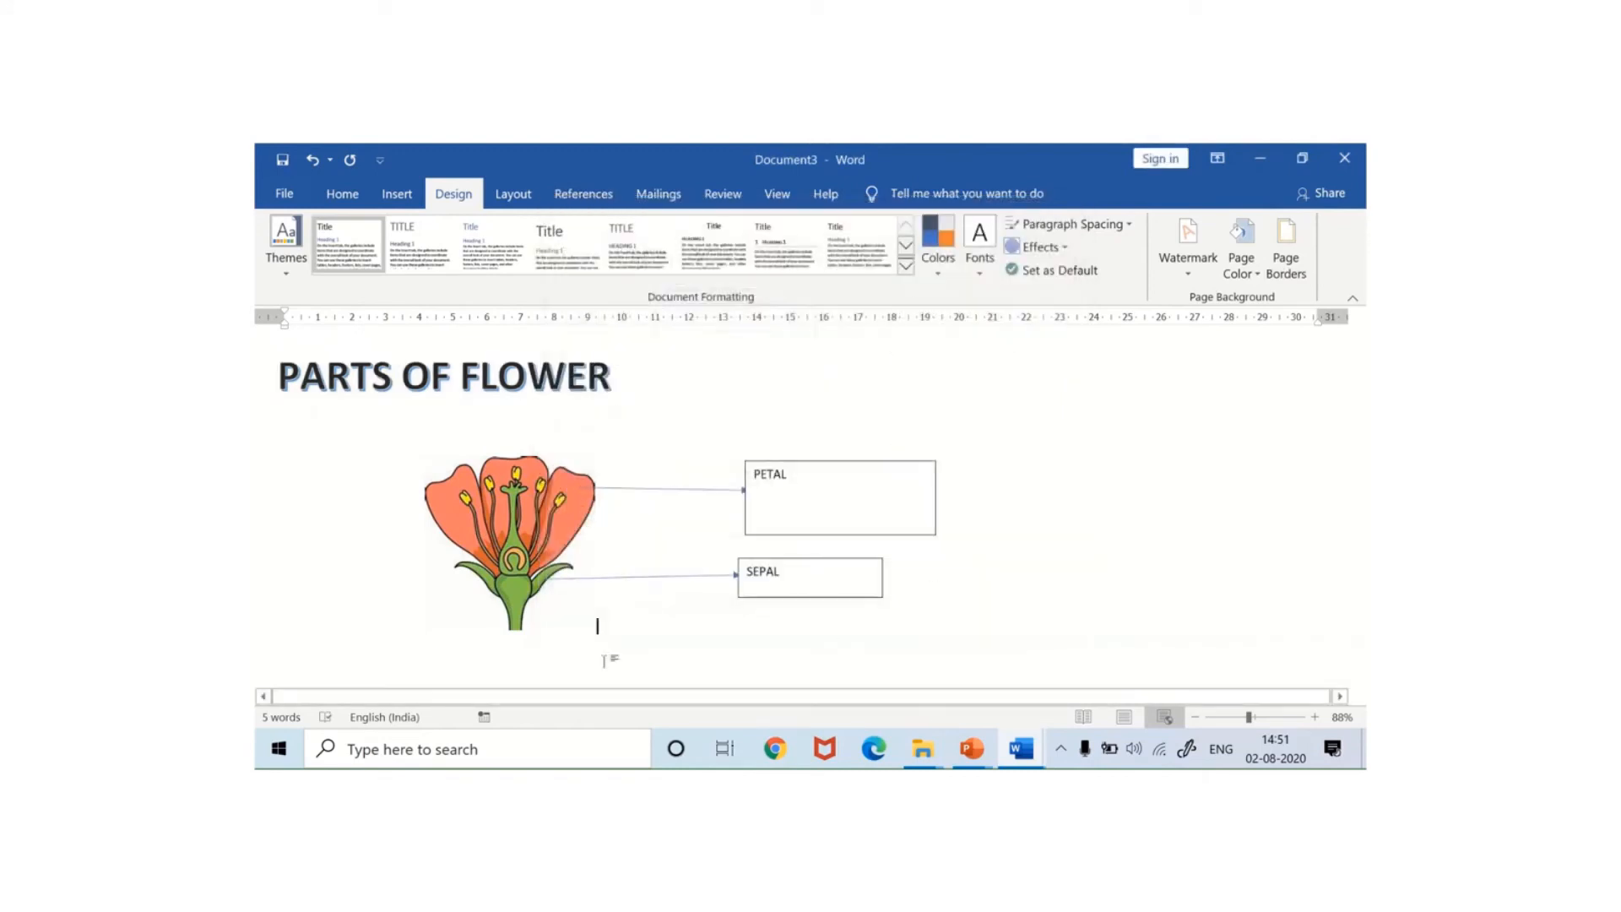
left_click(287, 194)
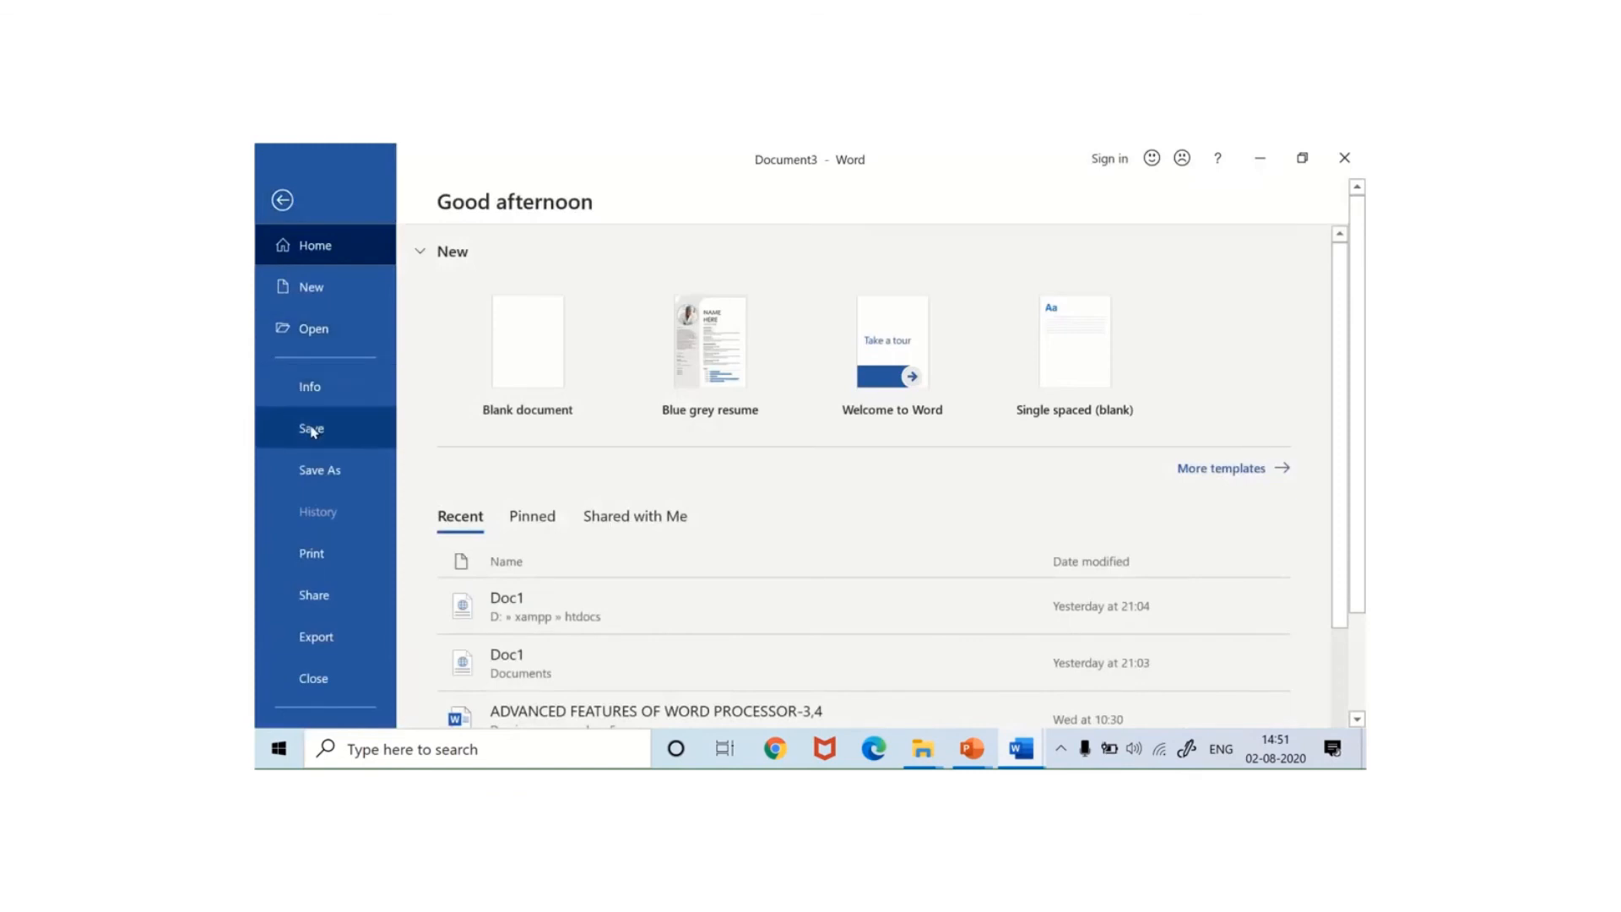
left_click(314, 551)
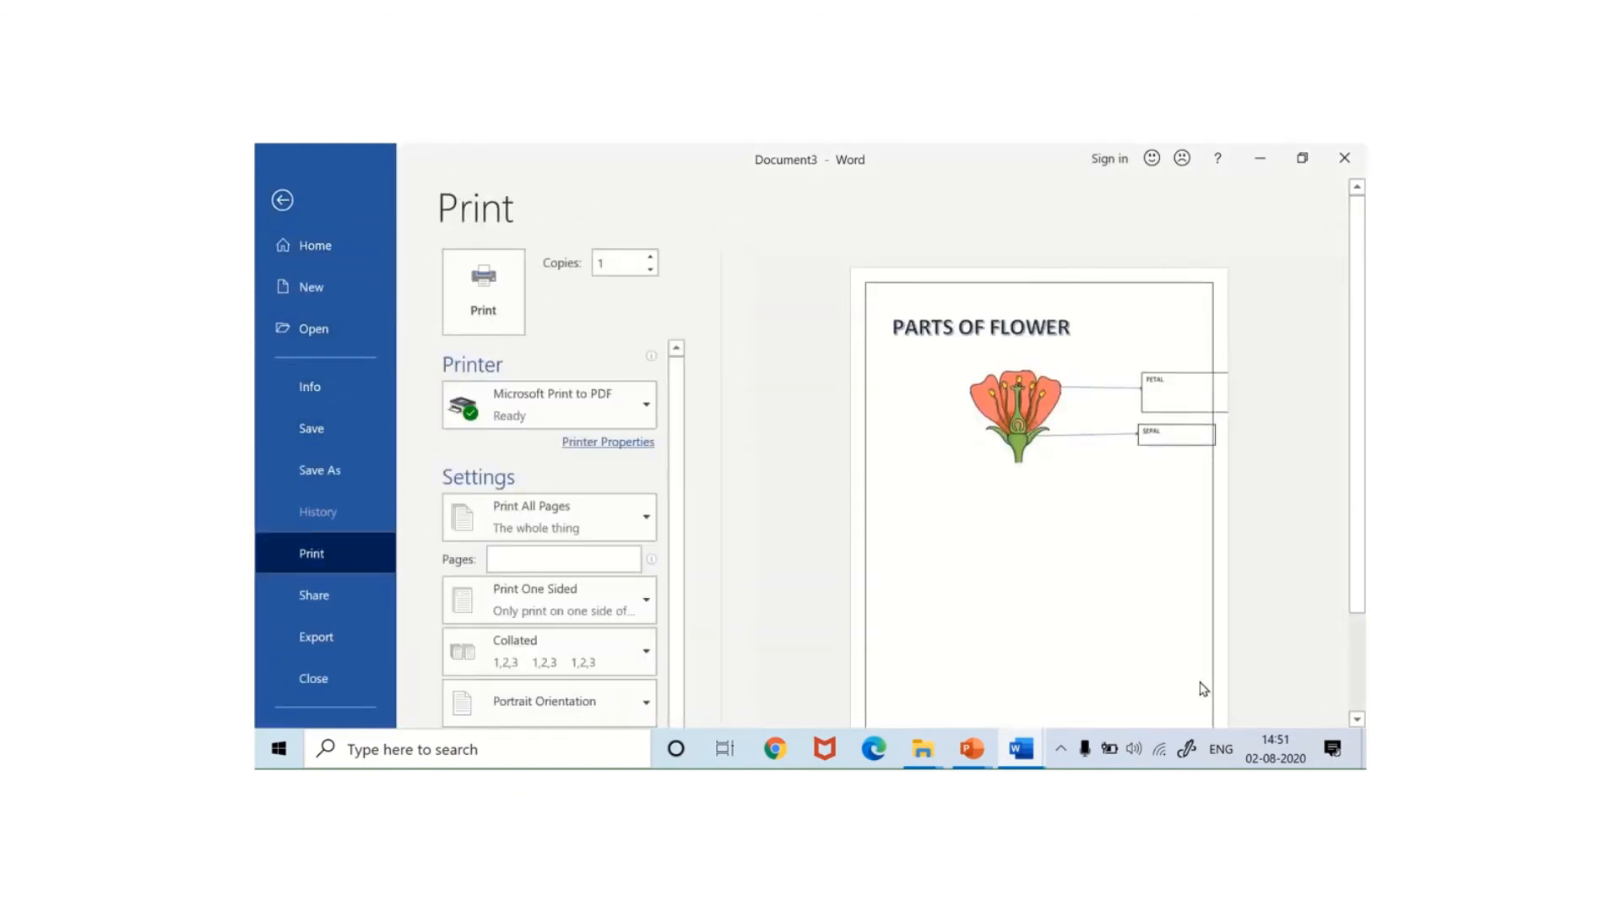
left_click(282, 199)
- Narrow the "PETAL" text box to about 2.8 cm and the "SEPAL" text box to about 3 cm wide
left_click(916, 514)
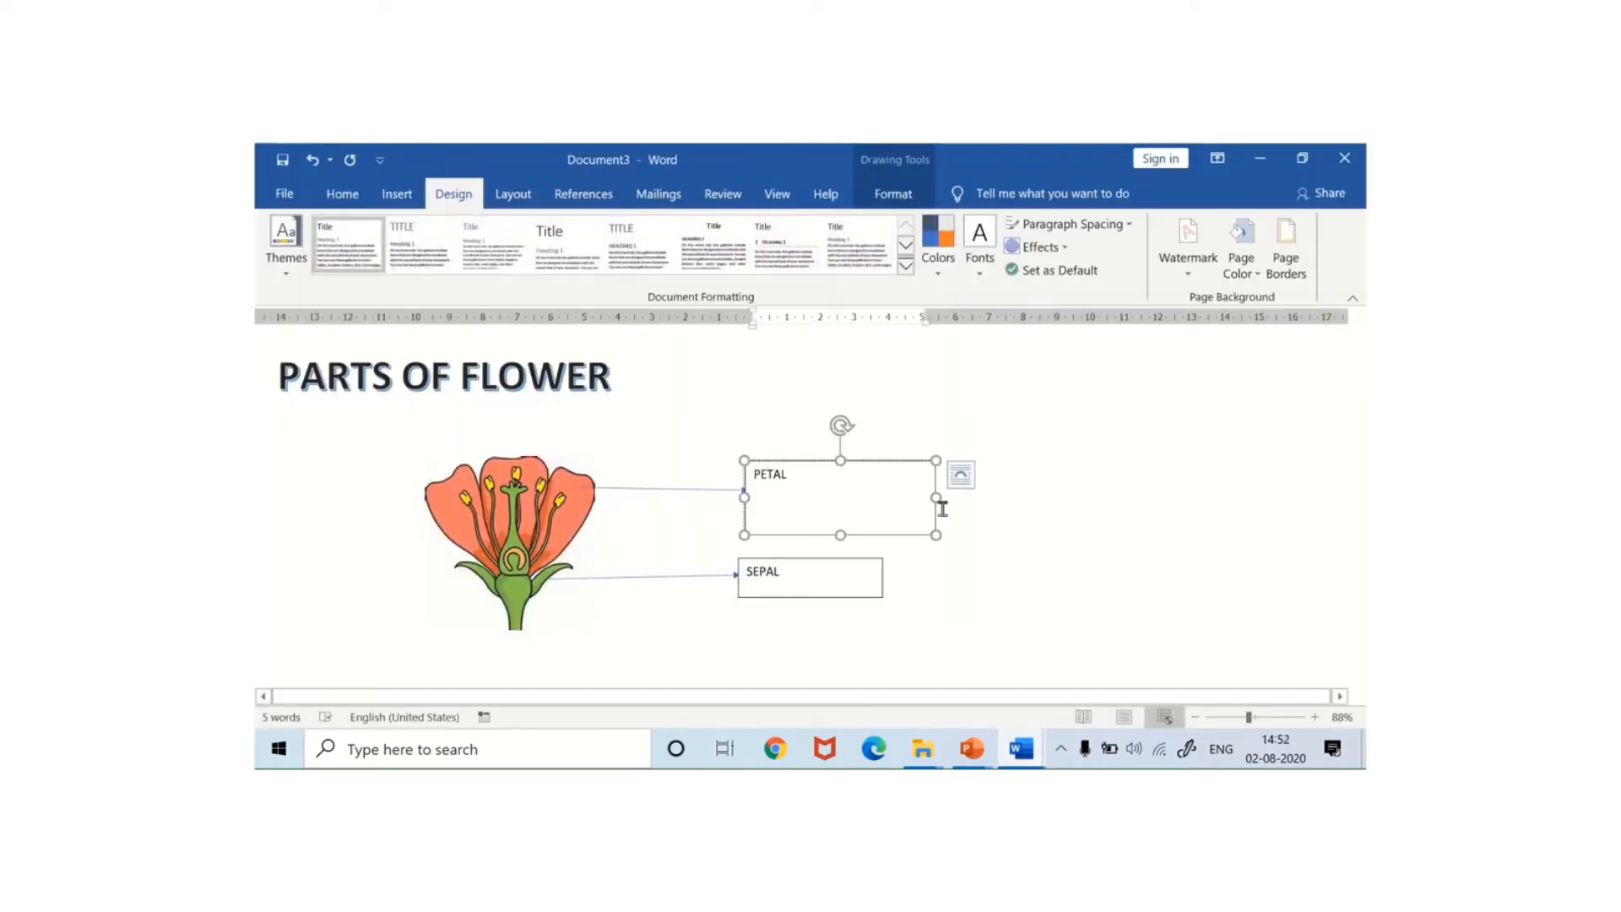
left_click_drag(939, 496, 839, 496)
left_click(855, 574)
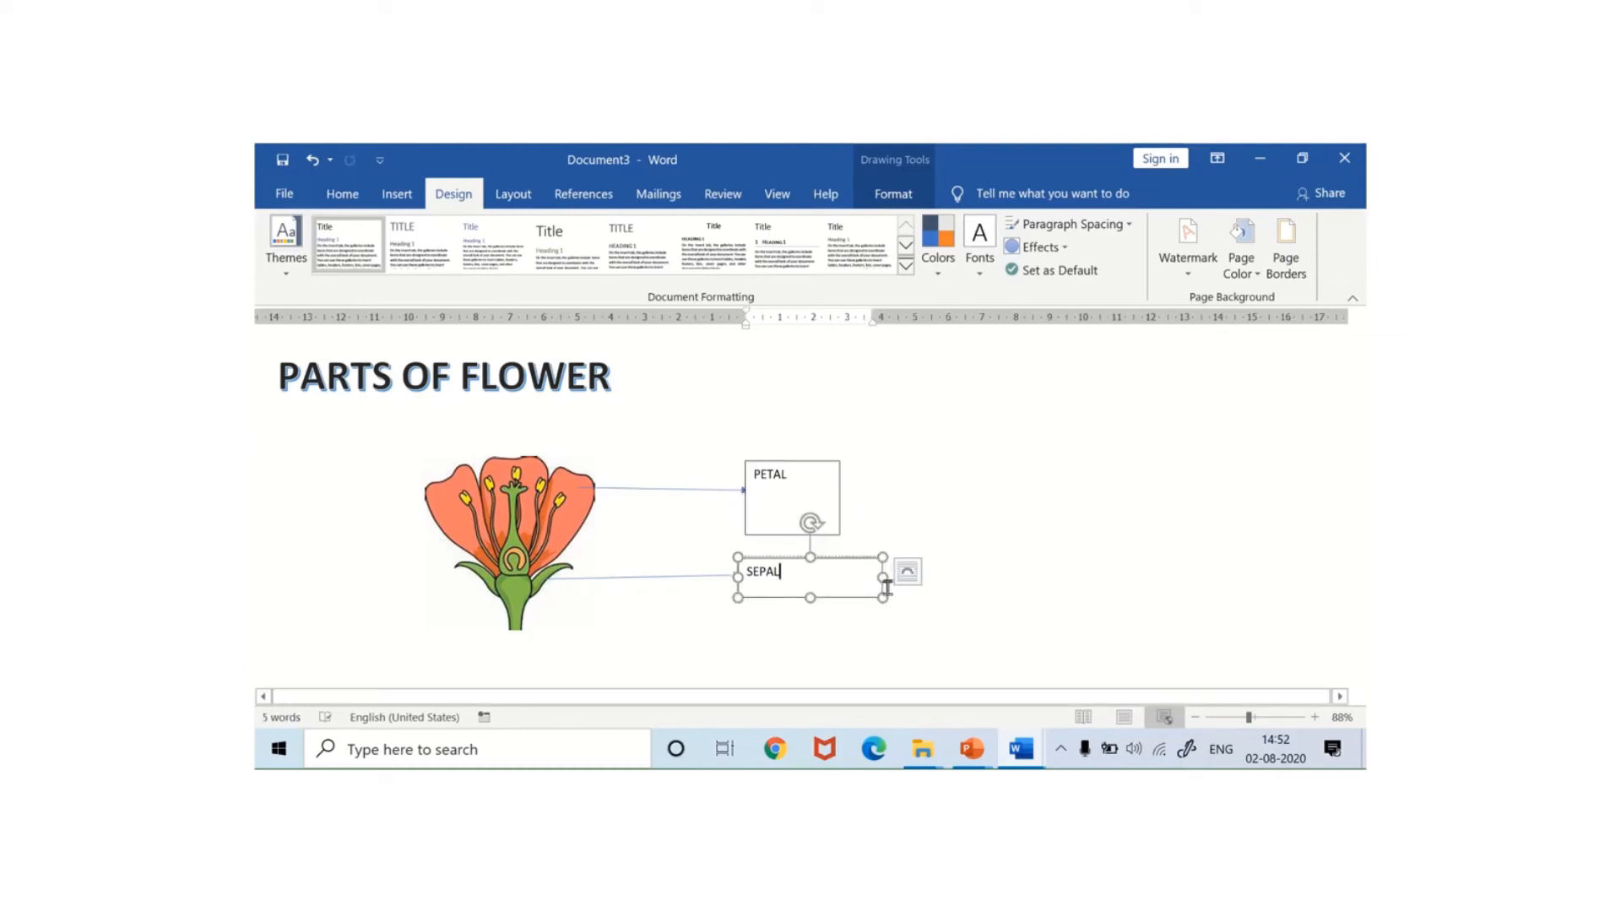
left_click_drag(887, 581, 838, 579)
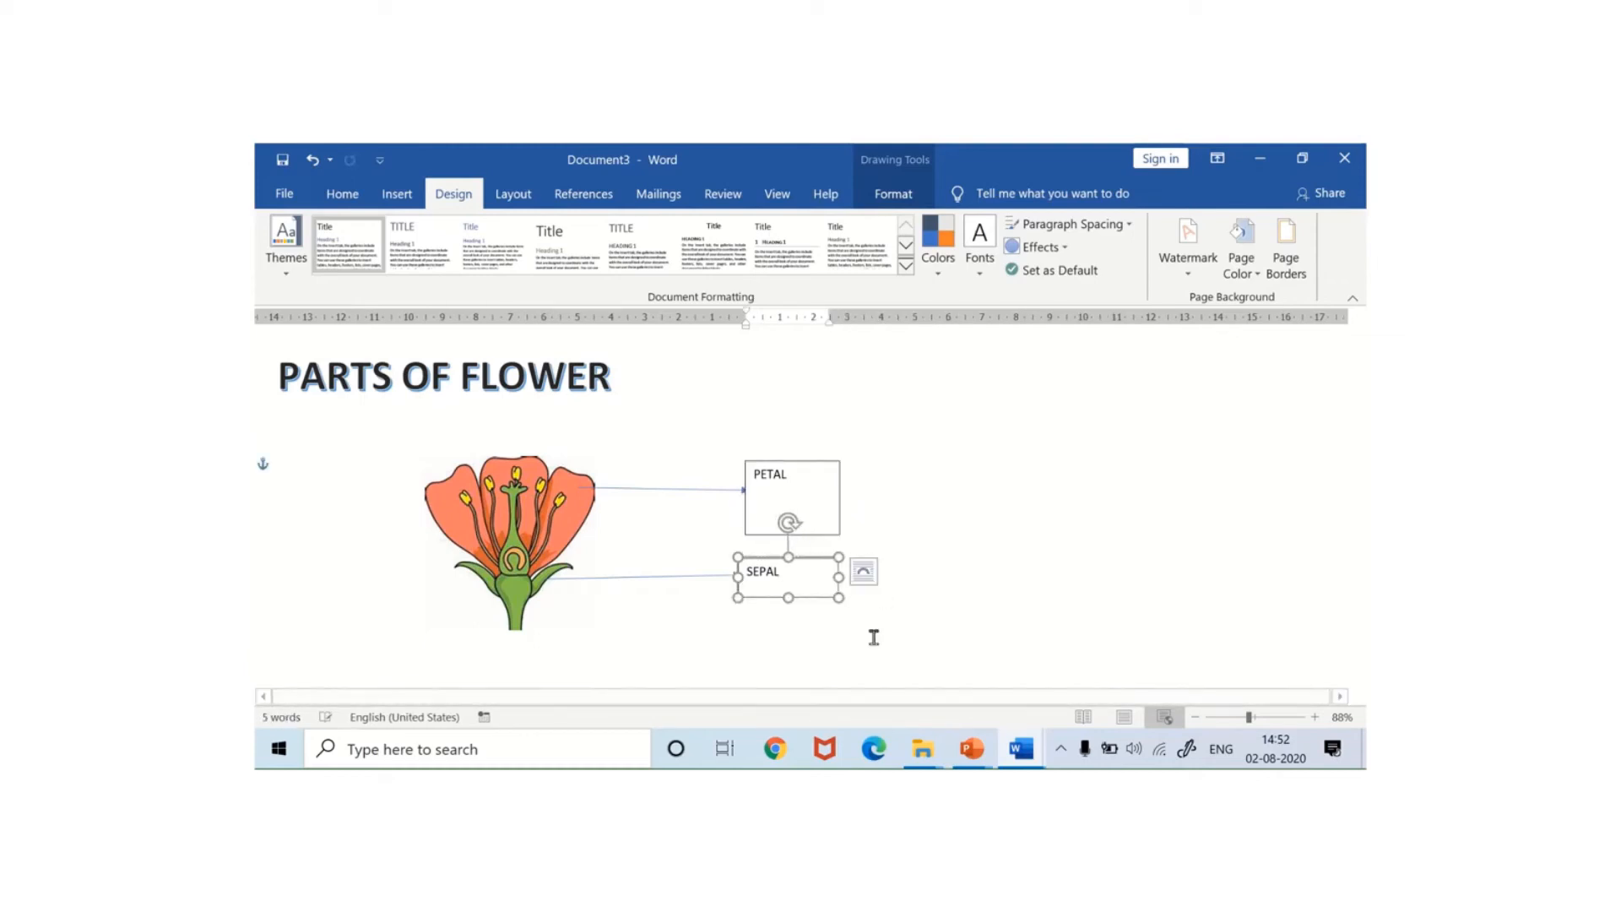
left_click(598, 627)
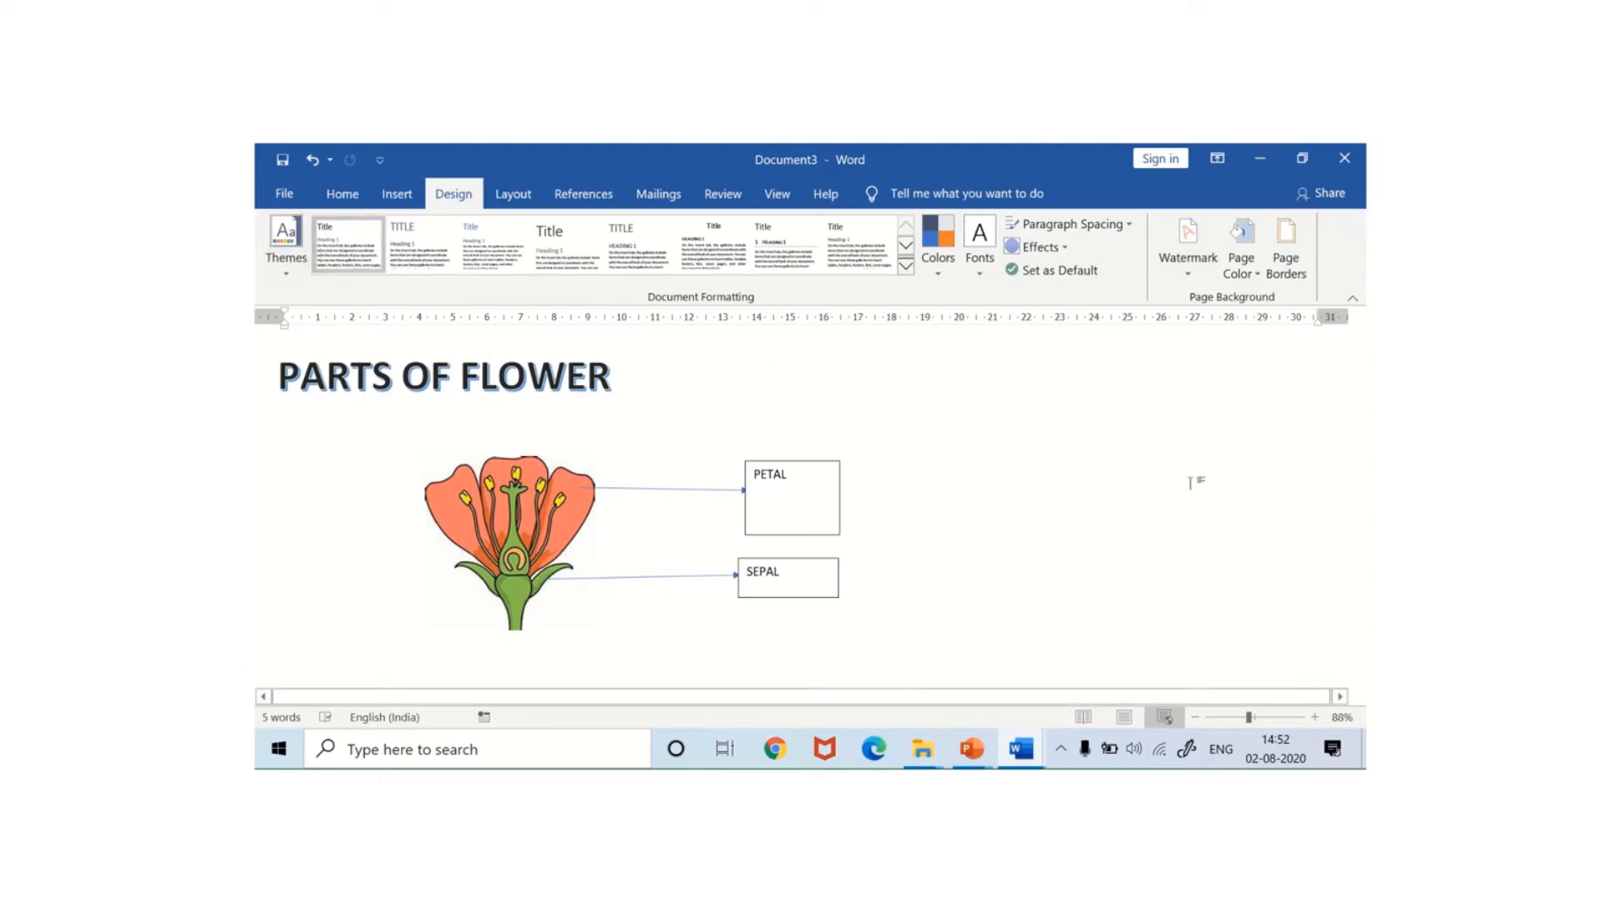
- Add the horizontal "DO NOT COPY 2" watermark to the document and check it in the print preview
left_click(1207, 253)
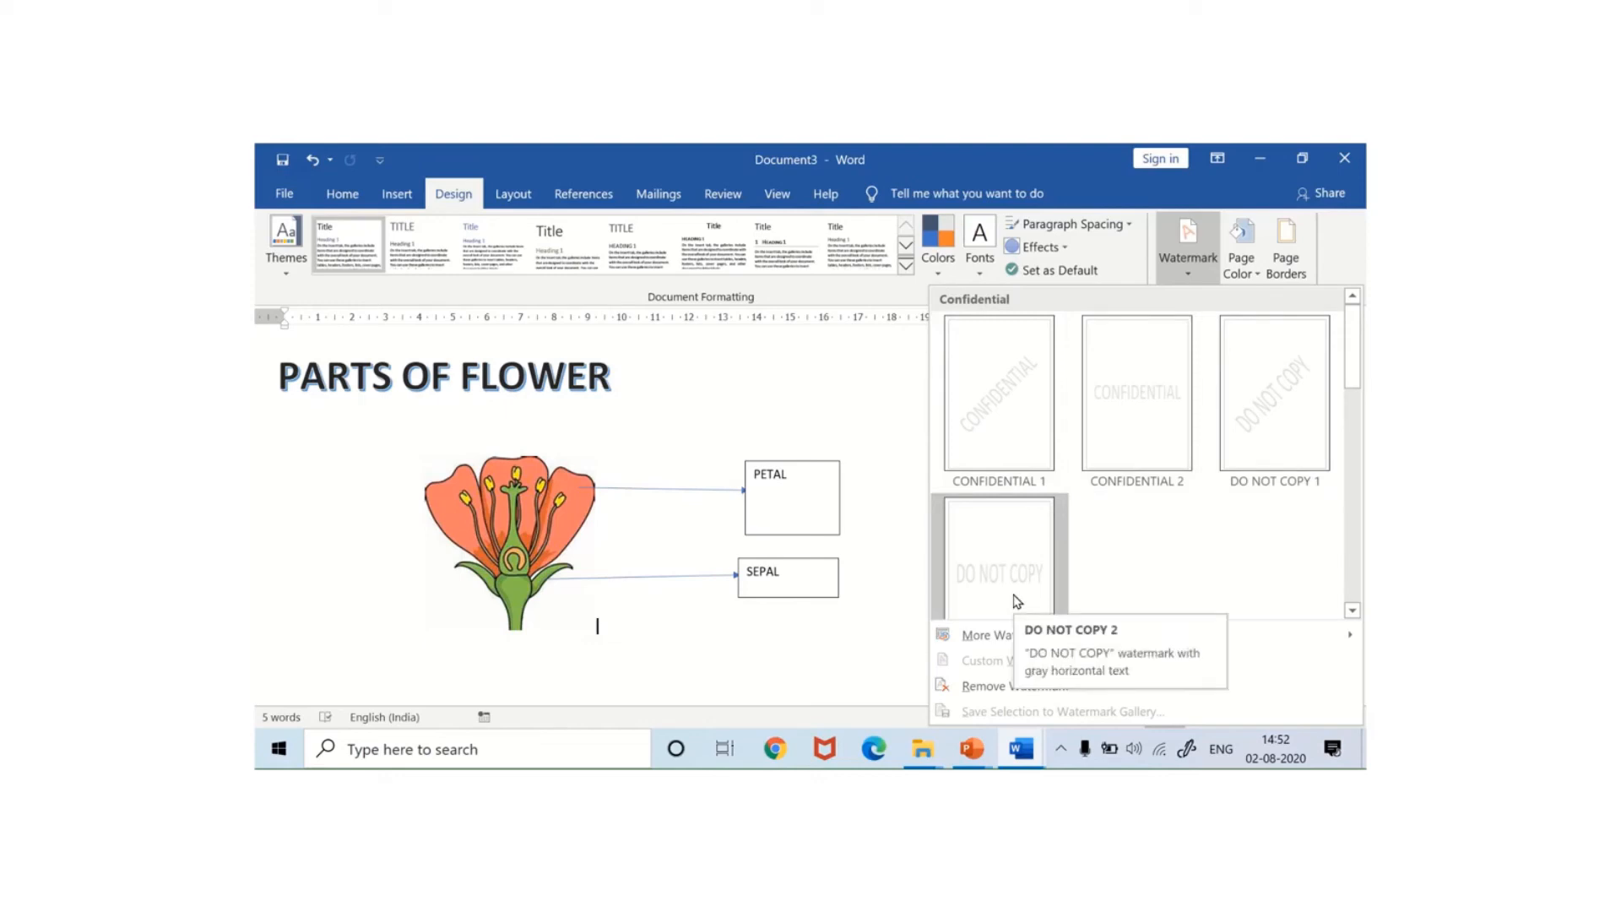
left_click(1100, 447)
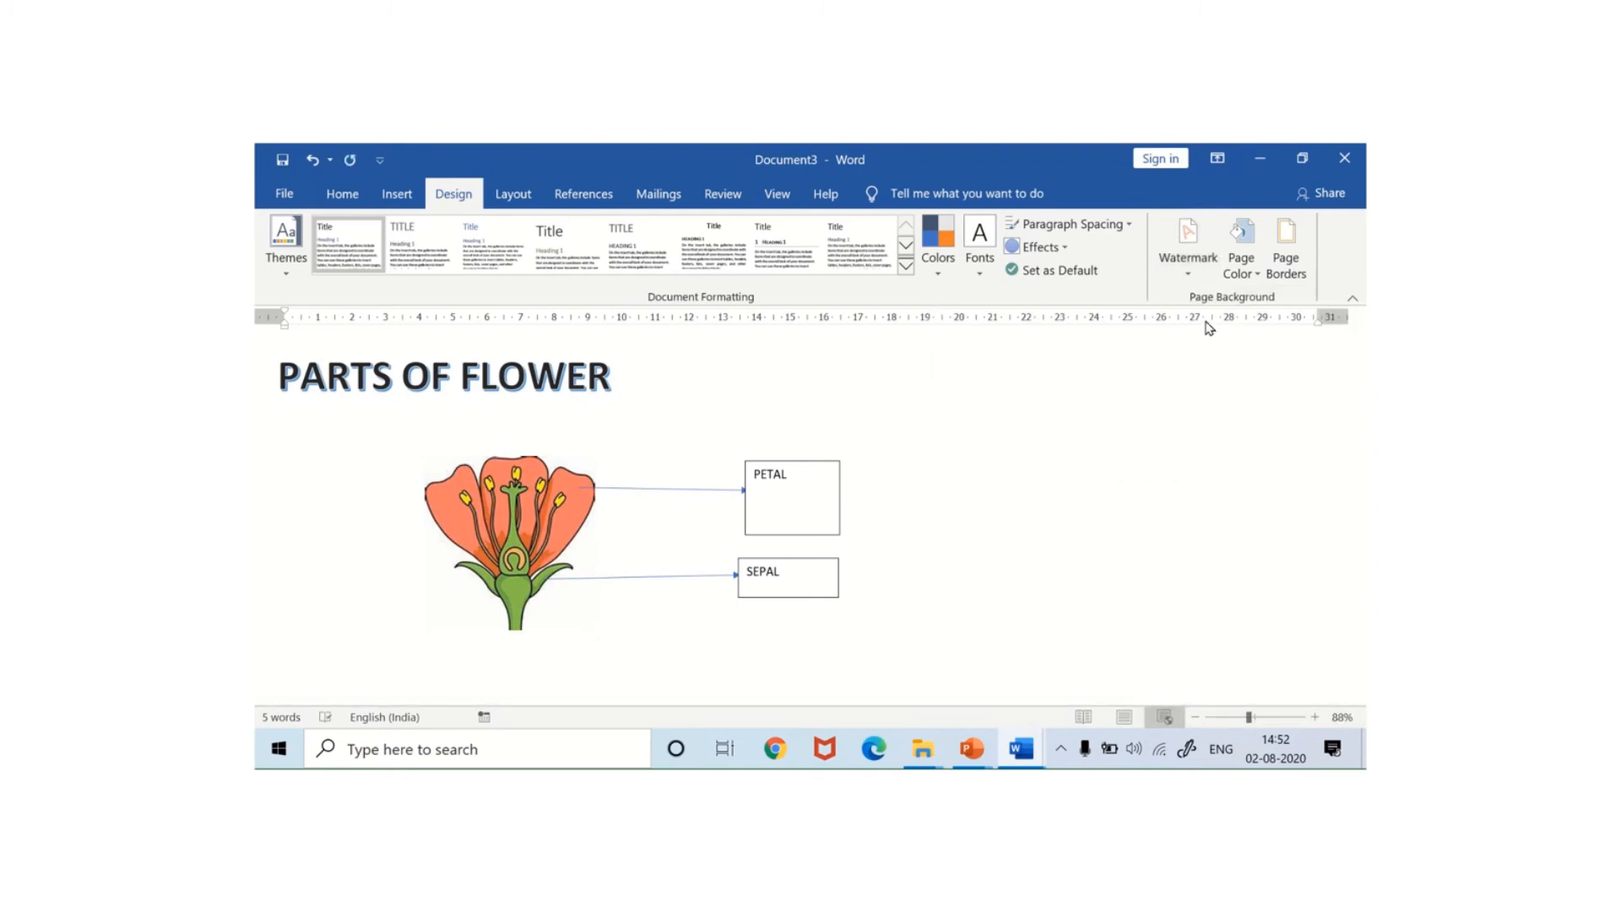
left_click(1182, 267)
left_click(986, 537)
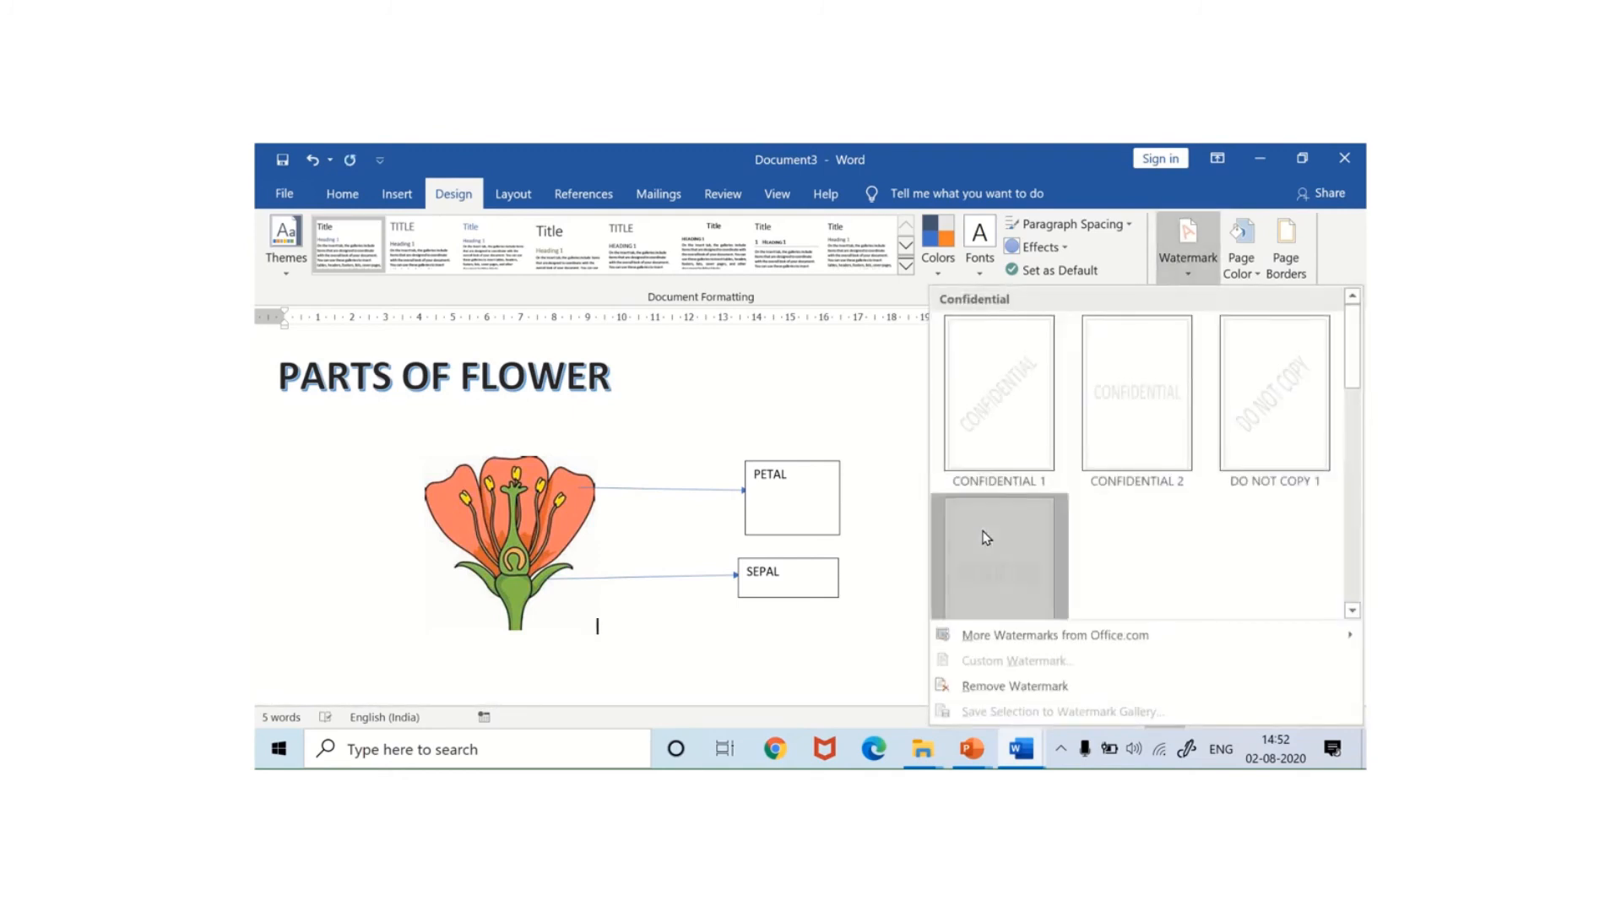
left_click(296, 200)
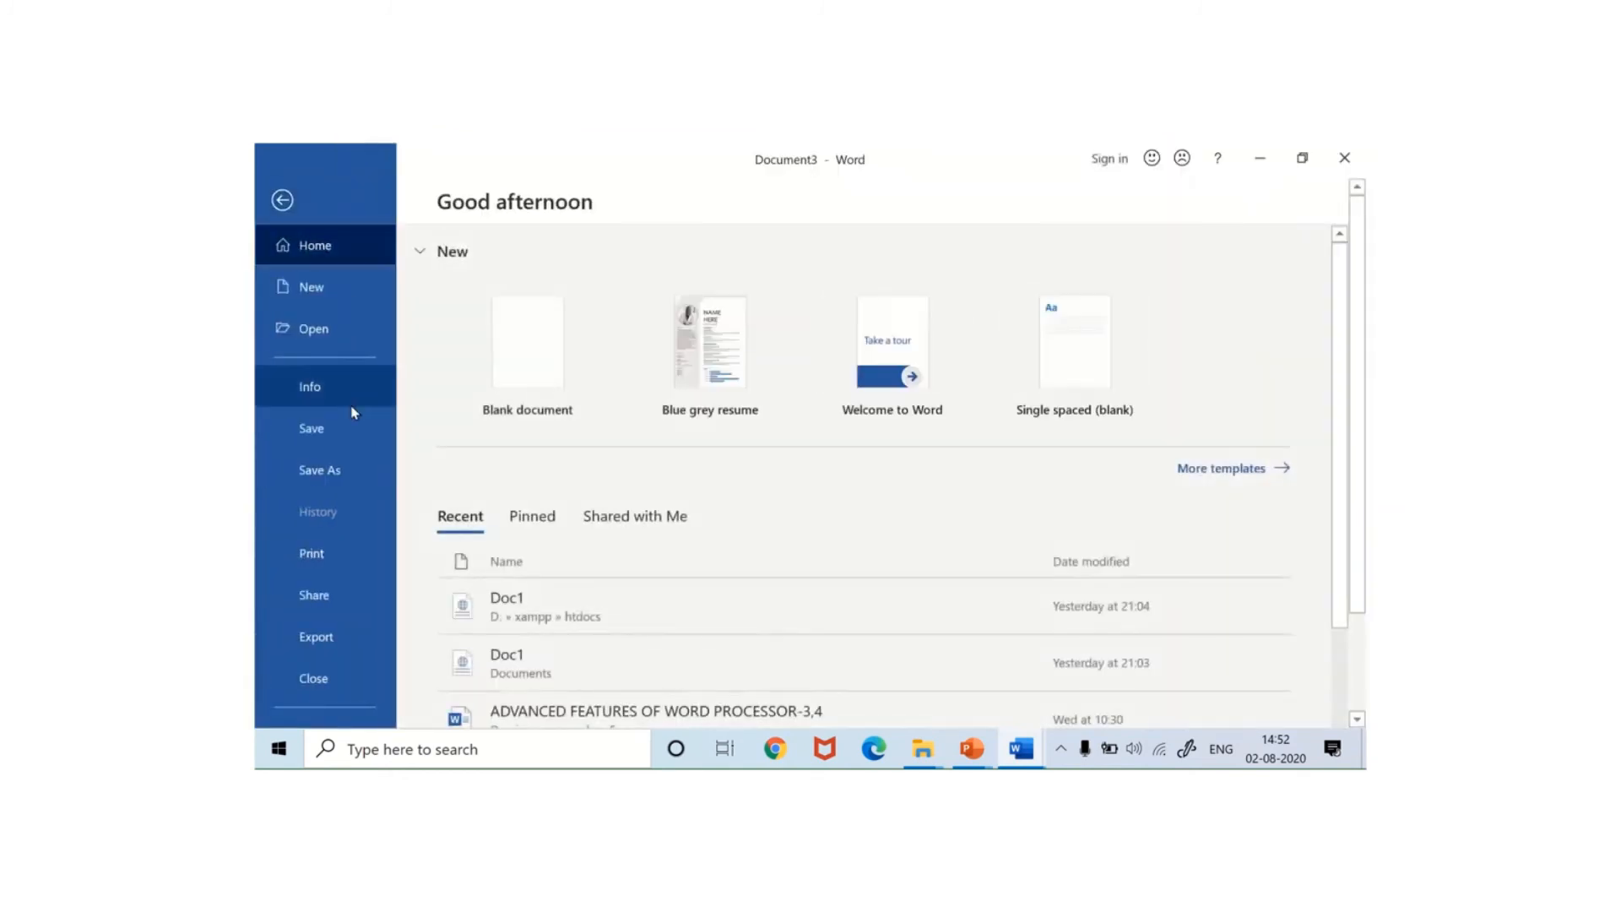
left_click(341, 563)
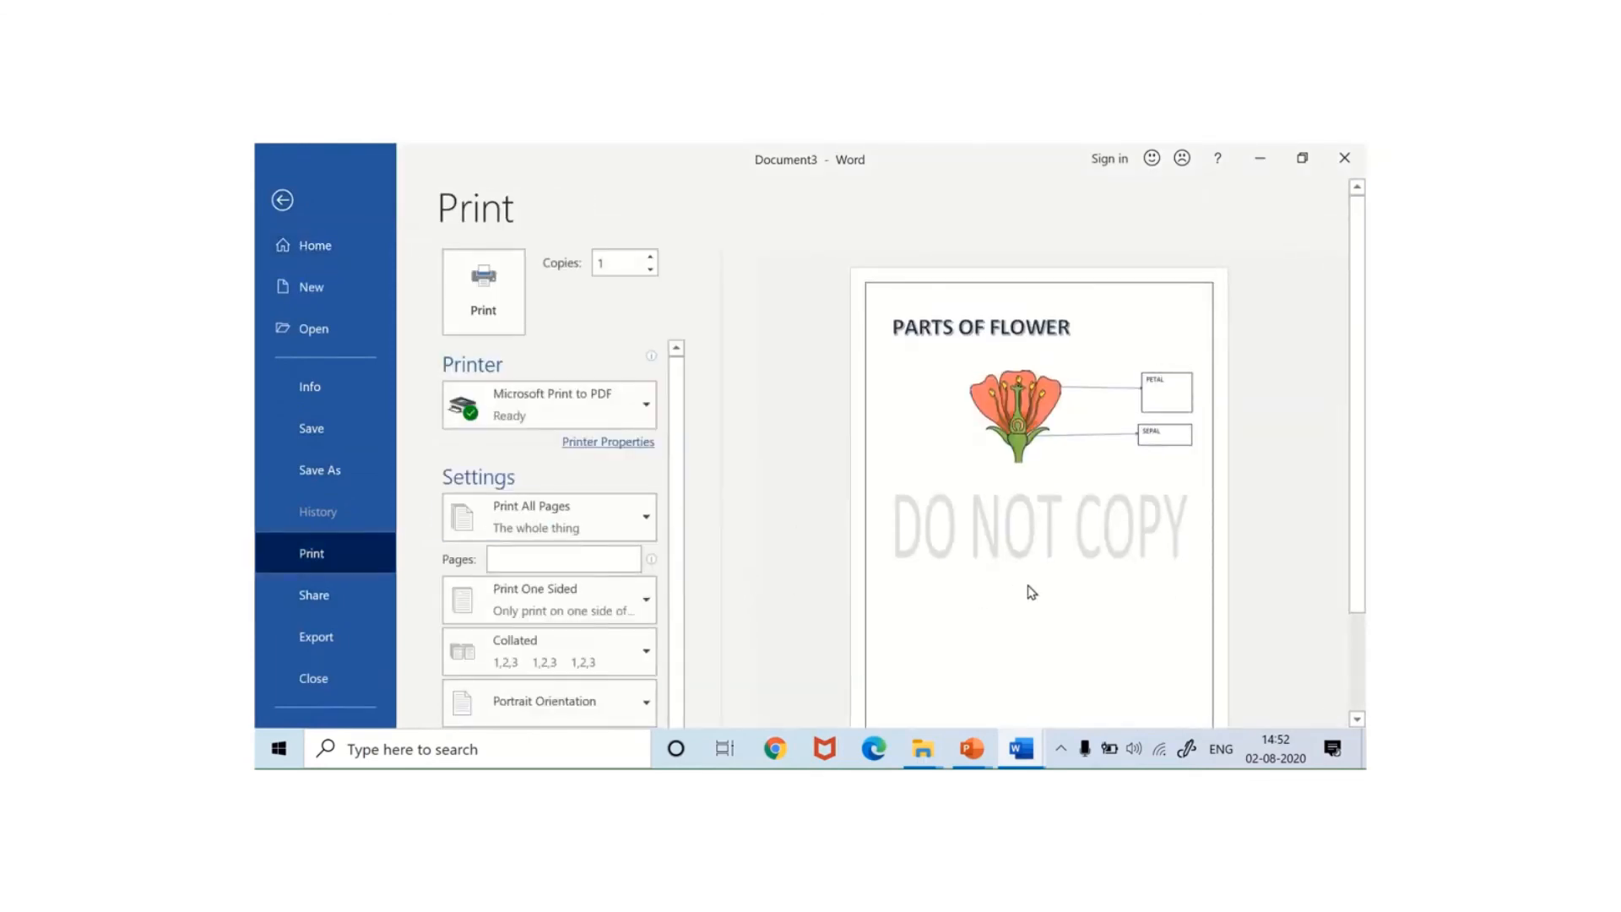
left_click(282, 202)
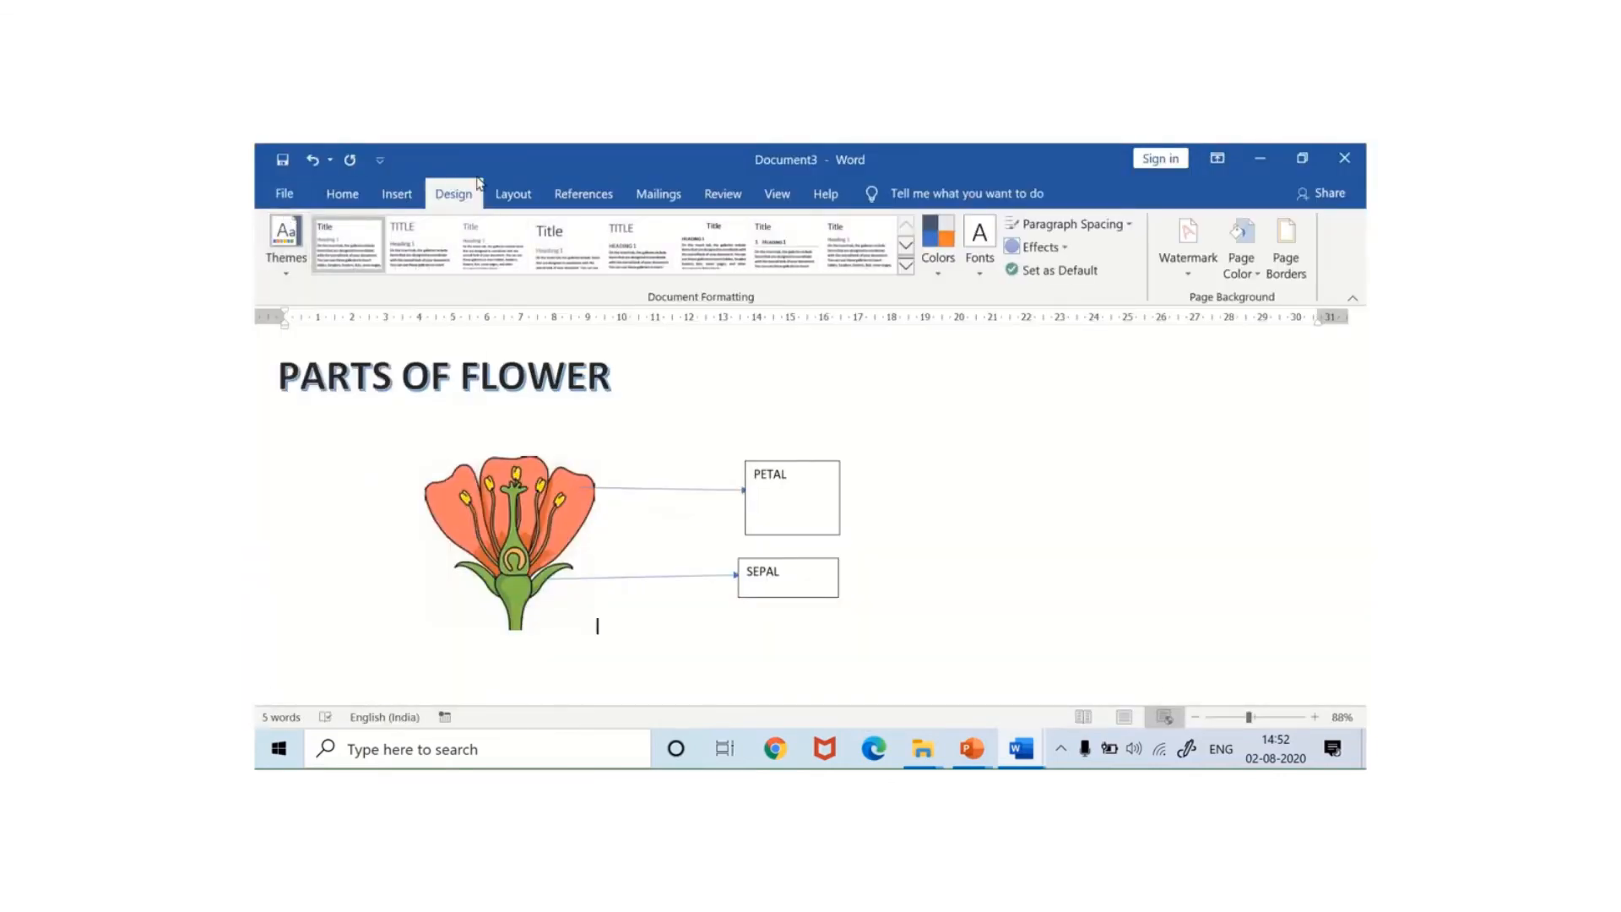
- Insert the built-in Ion (Light) cover page before the flower diagram
left_click(397, 196)
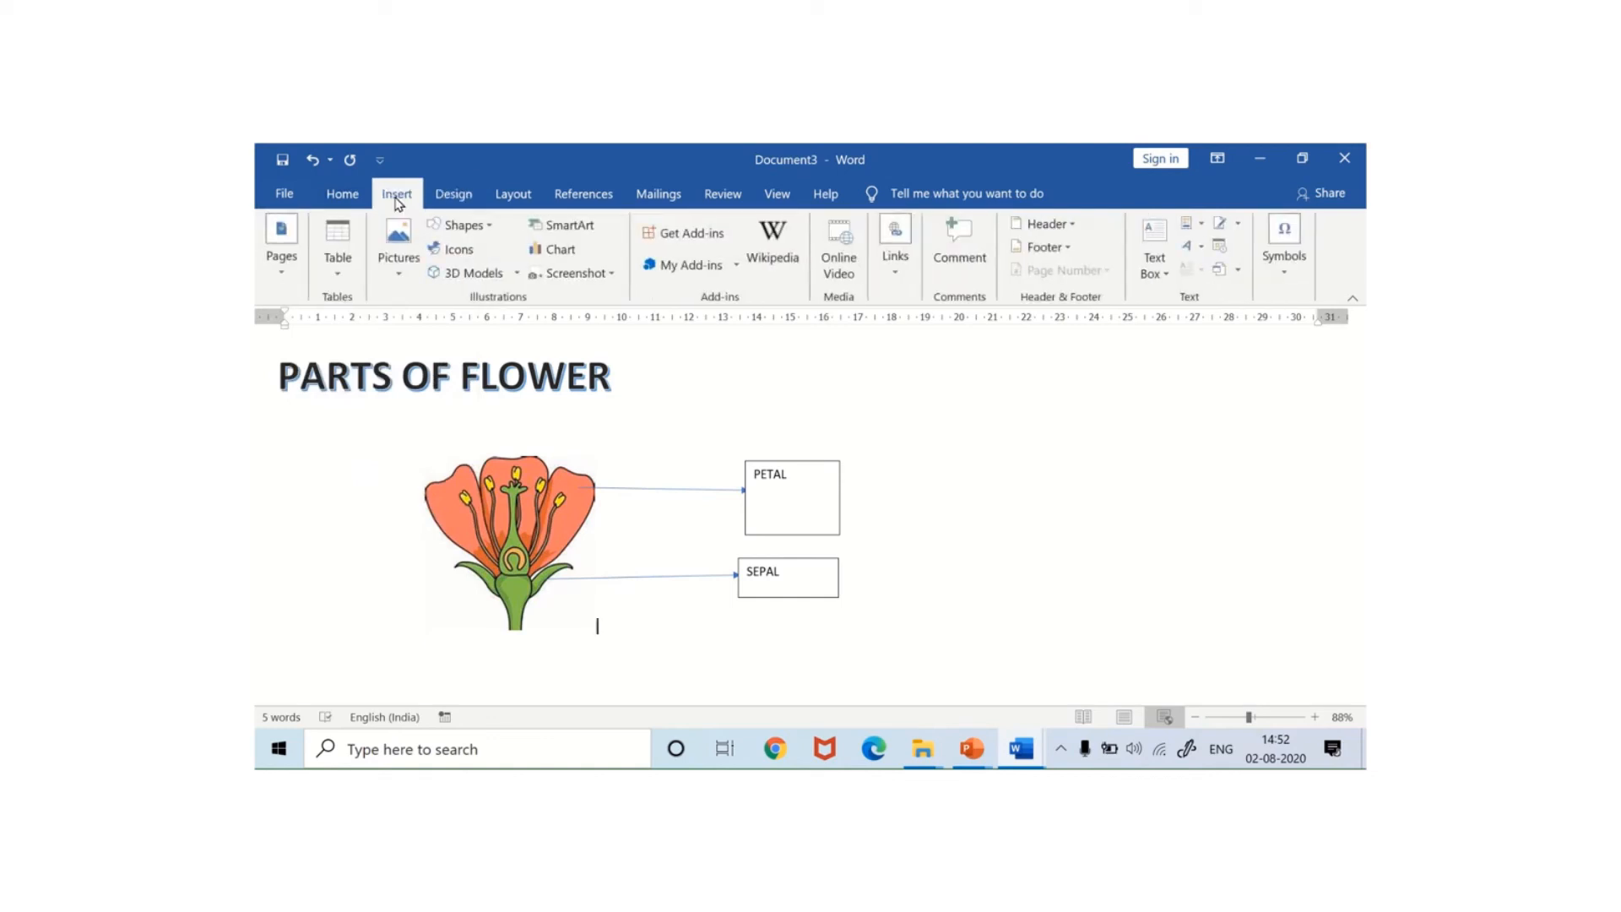
left_click(296, 275)
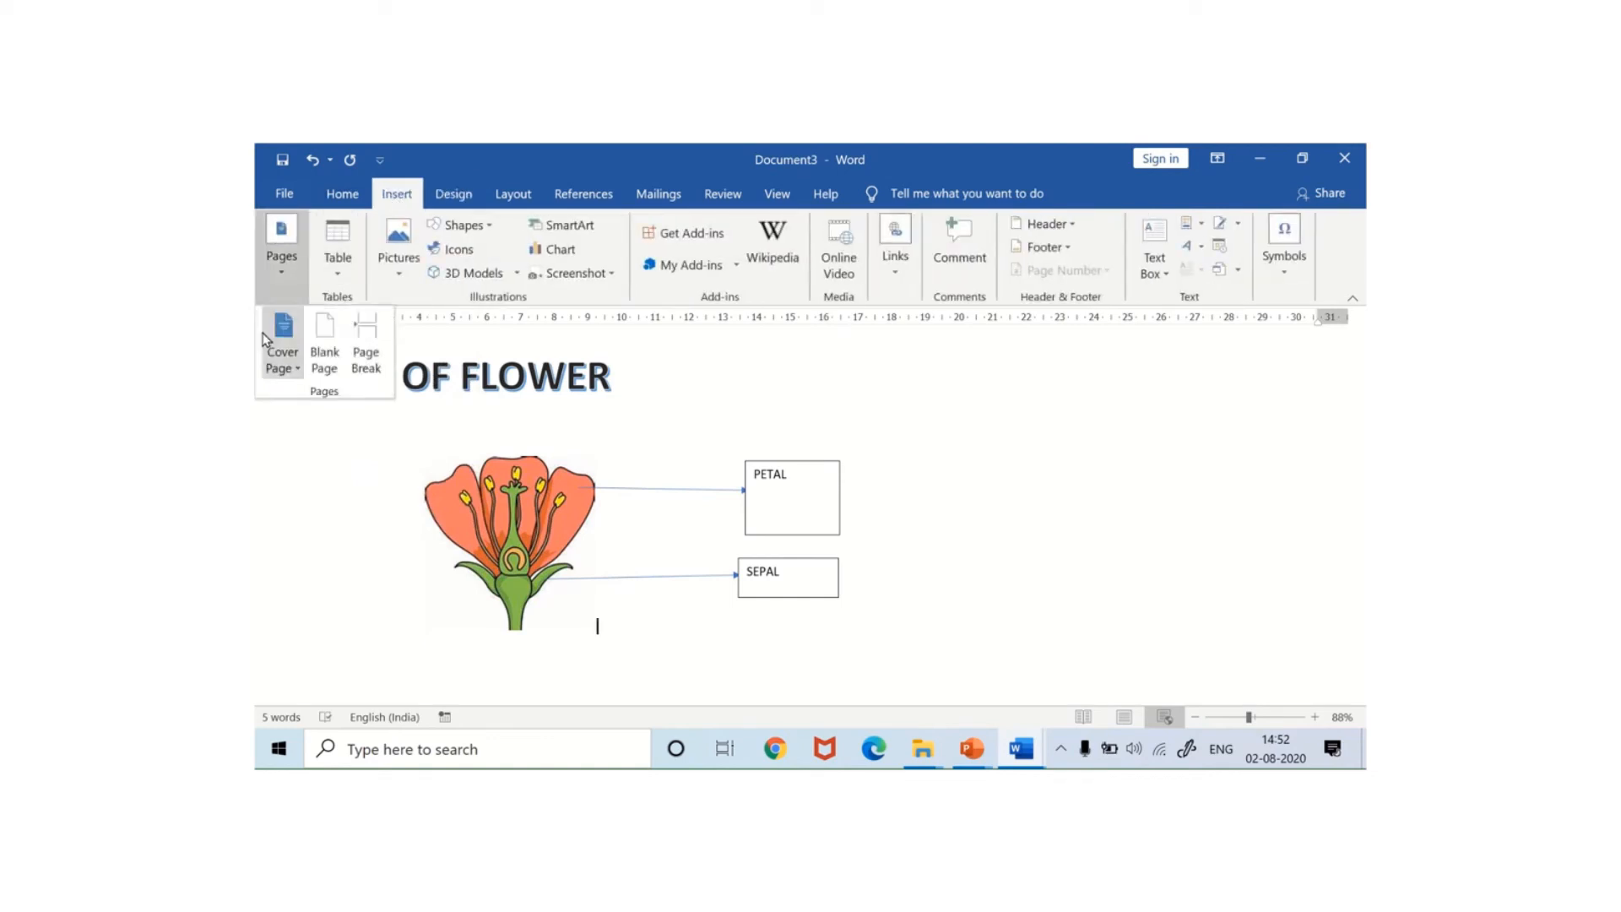
left_click(277, 366)
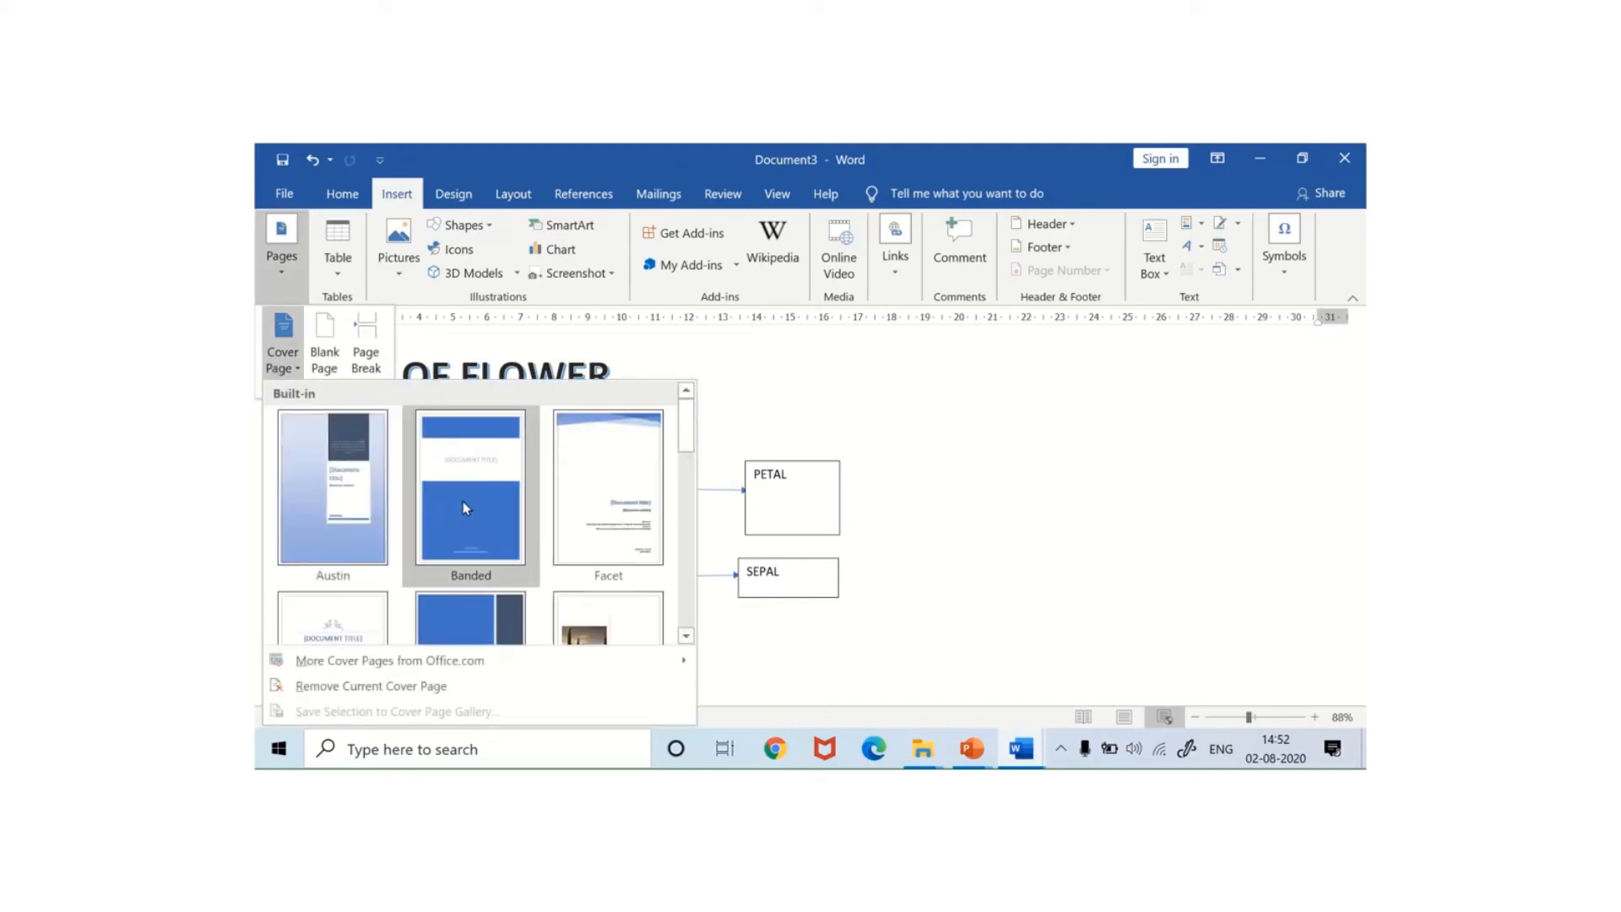
scroll(462, 508, "down", 3)
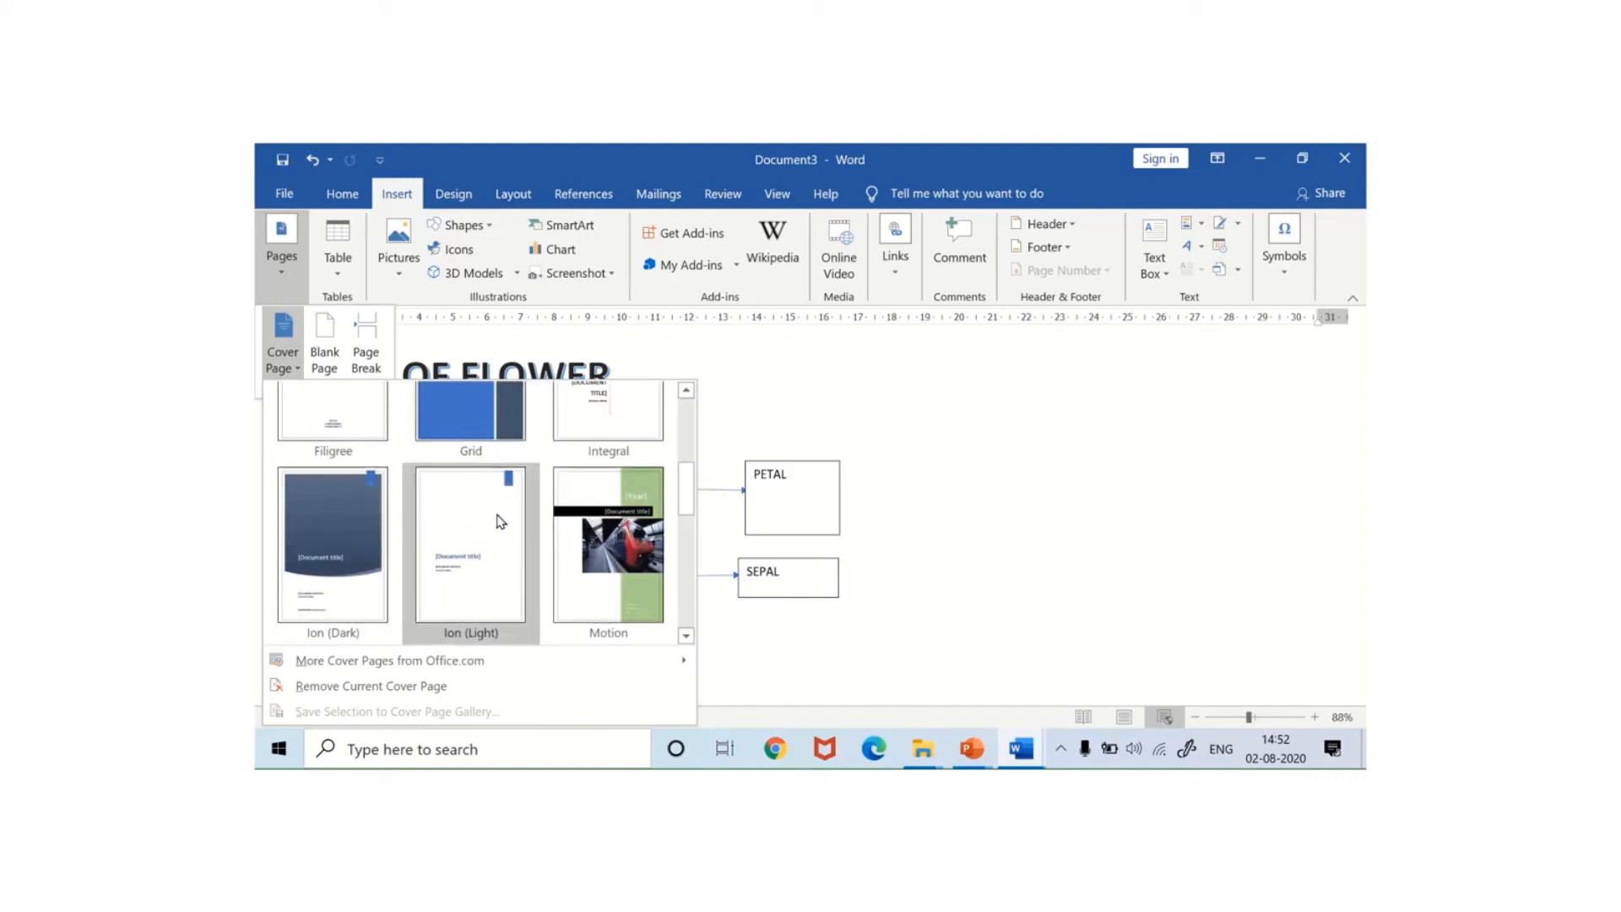
left_click(497, 516)
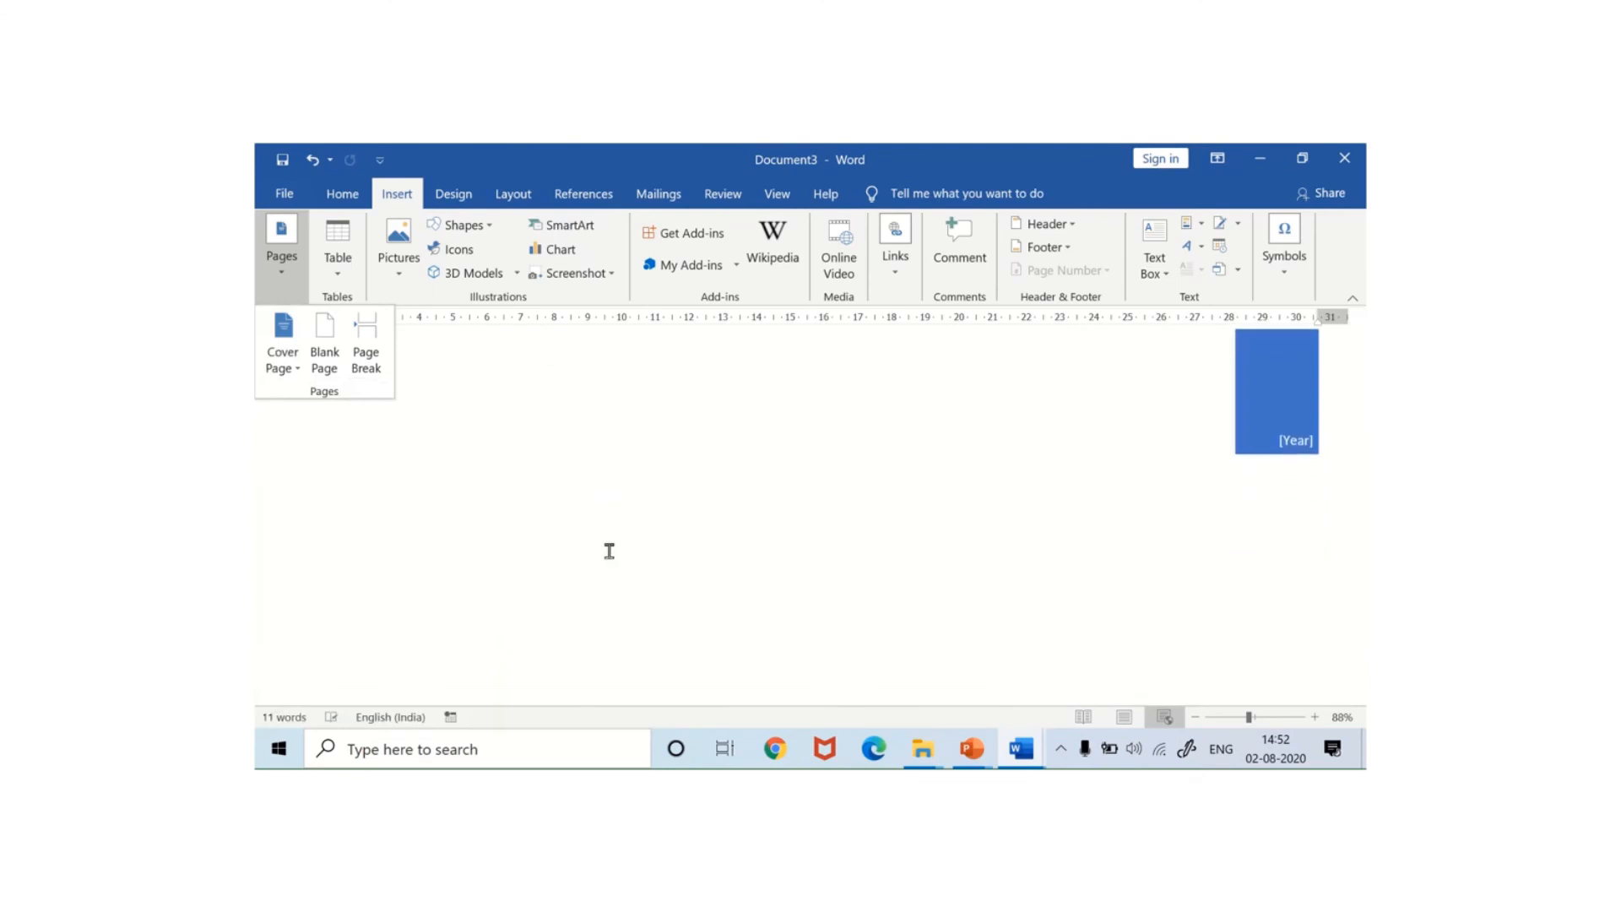
- Replace the document title placeholder on the cover page with "FLOWER"
scroll(608, 550, "down", 2)
scroll(609, 551, "down", 3)
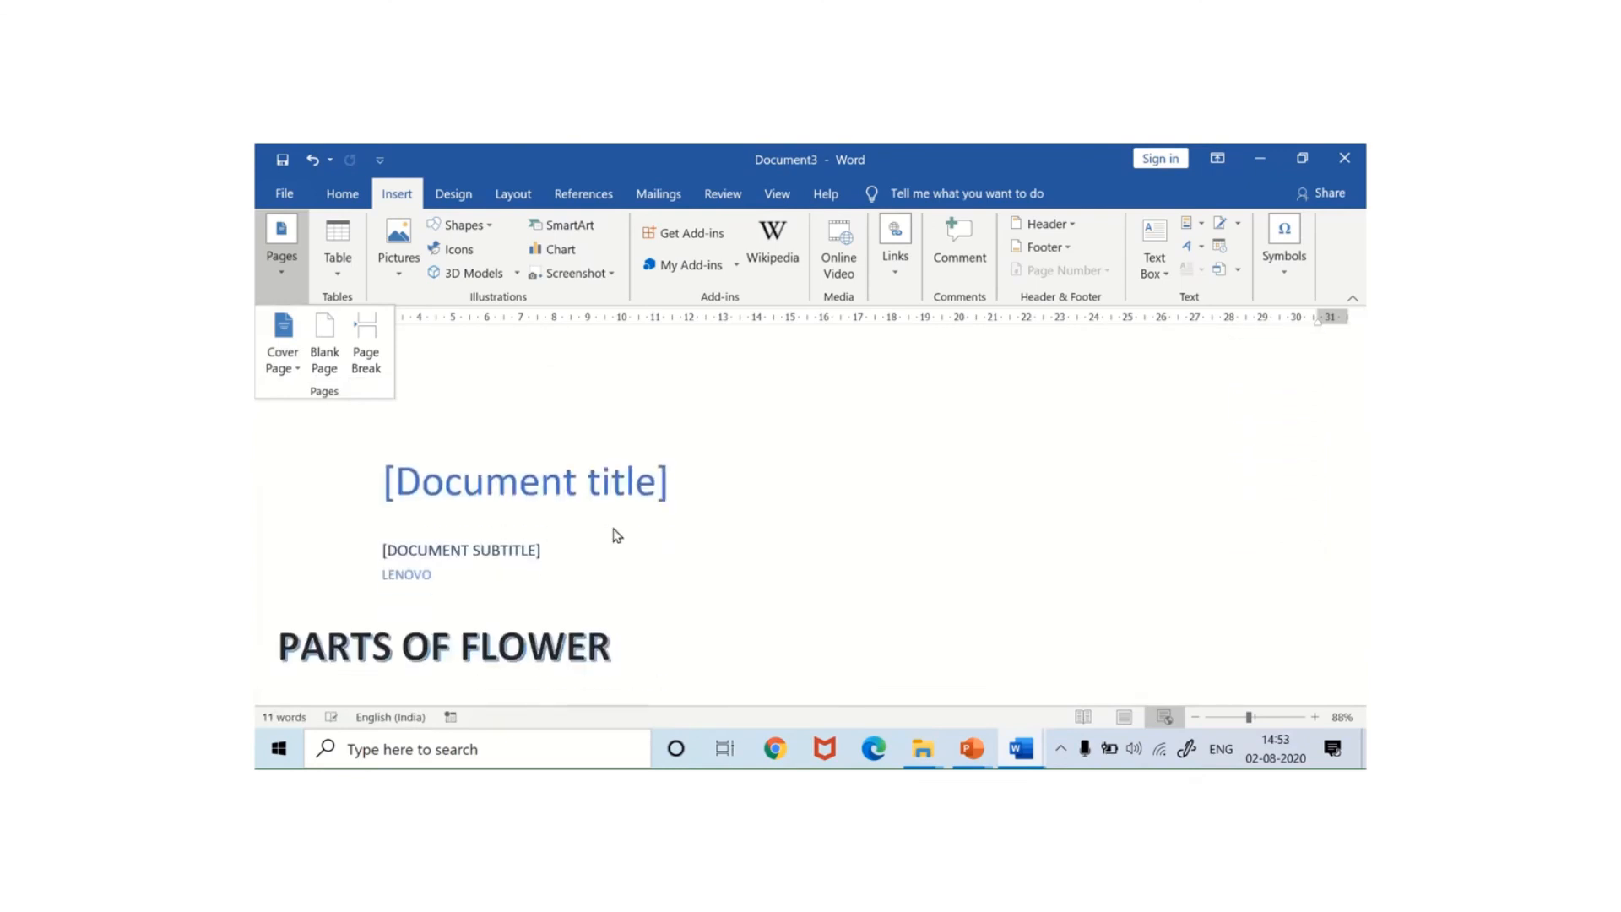
left_click(651, 484)
left_click(537, 481)
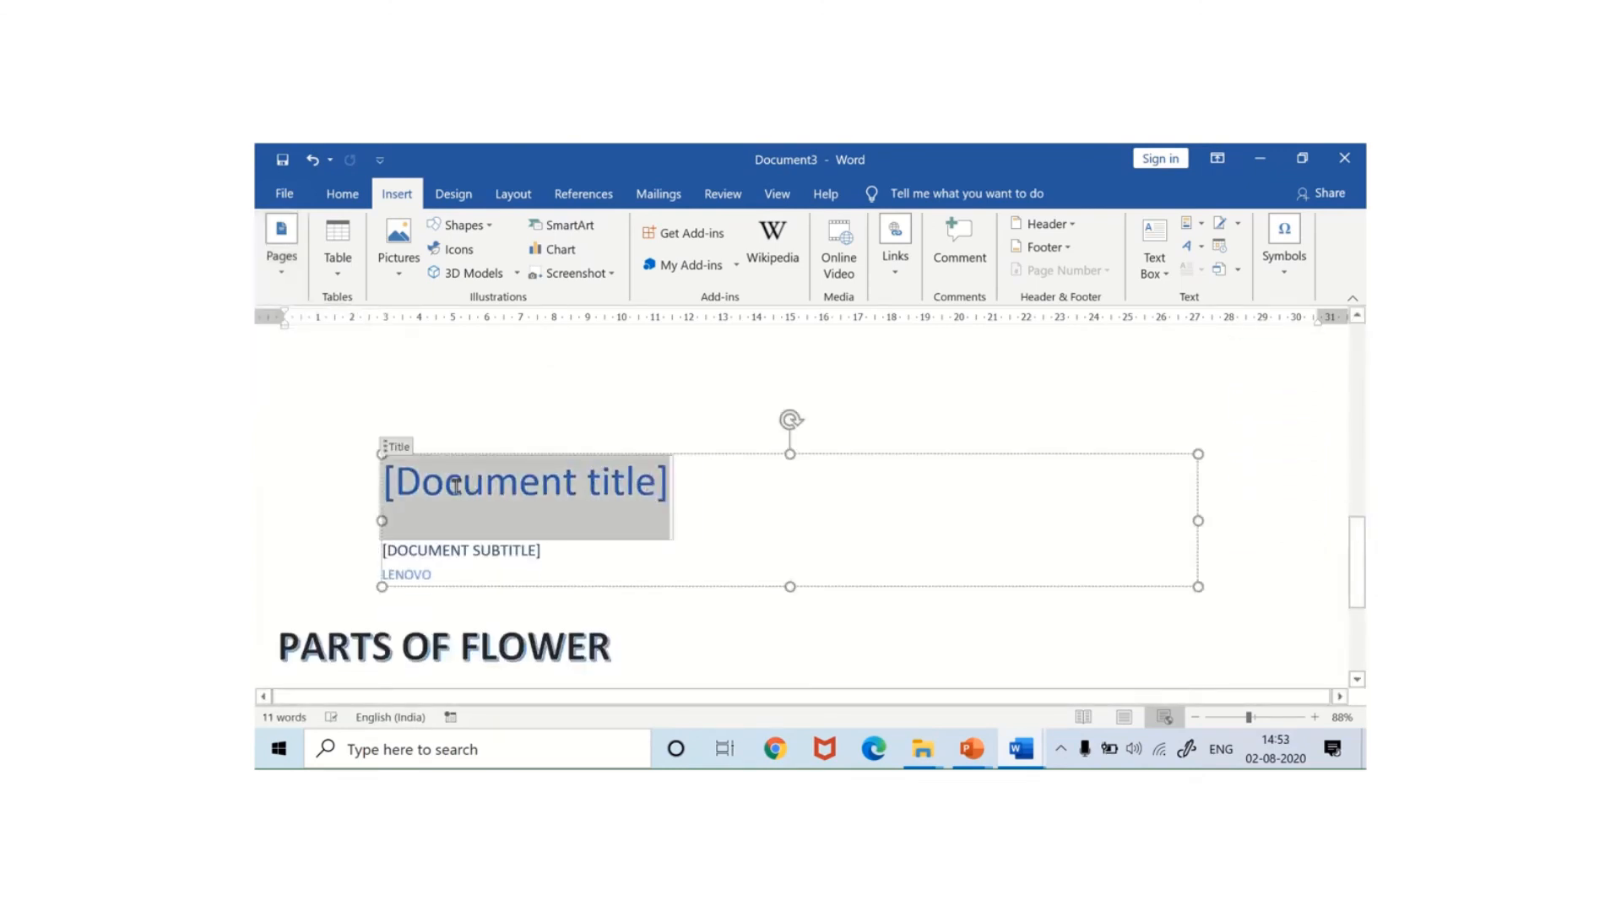
type("F")
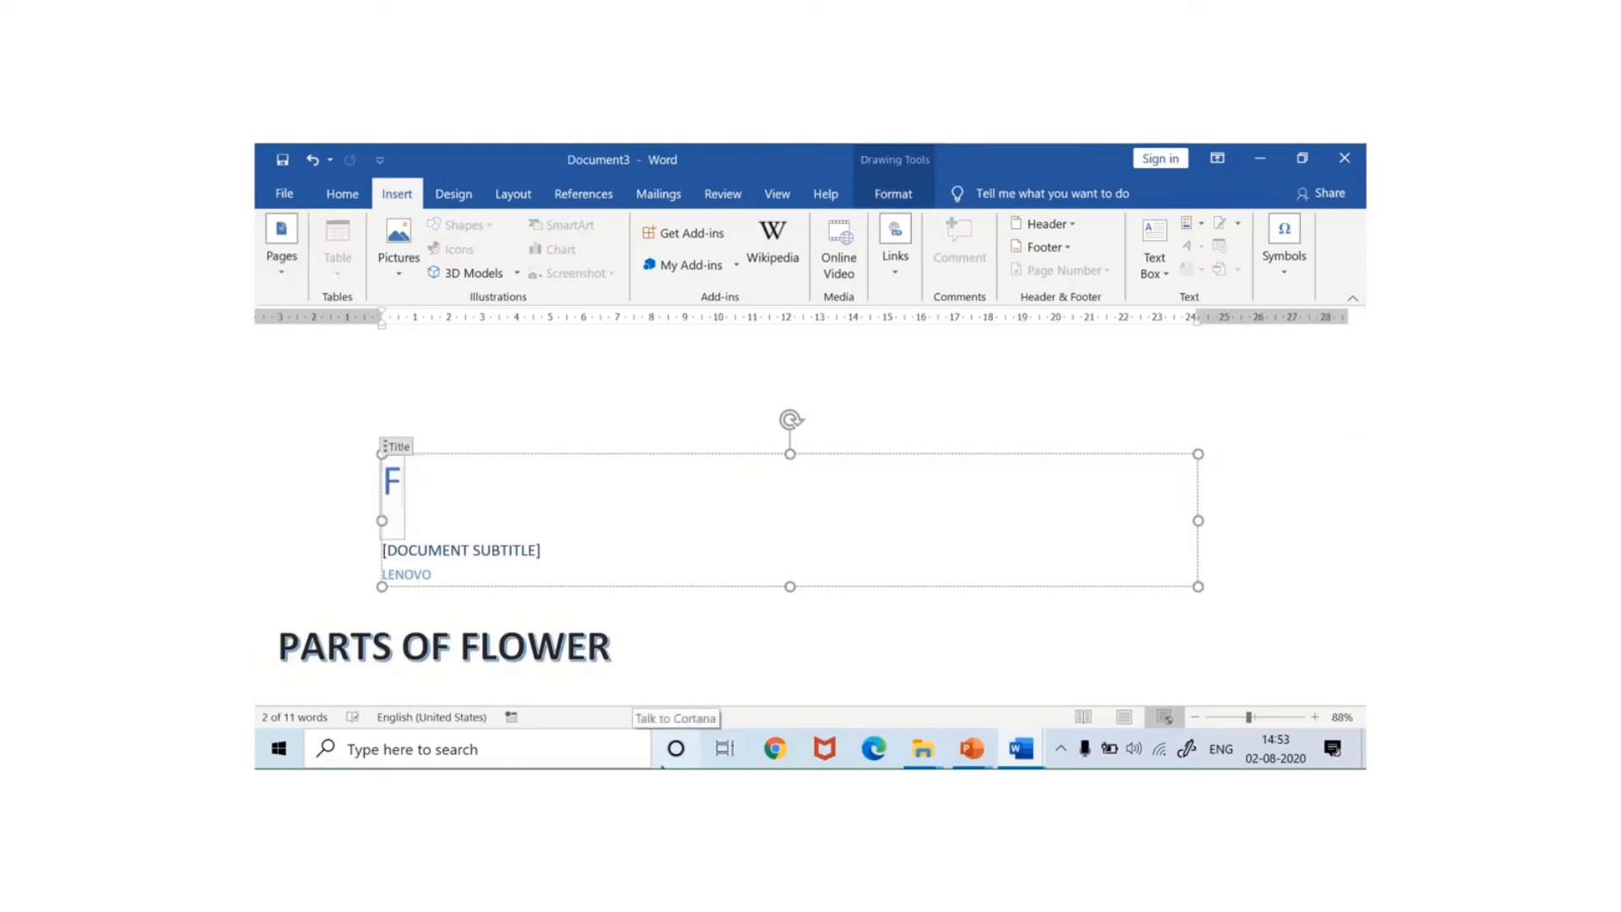
type("LOWE")
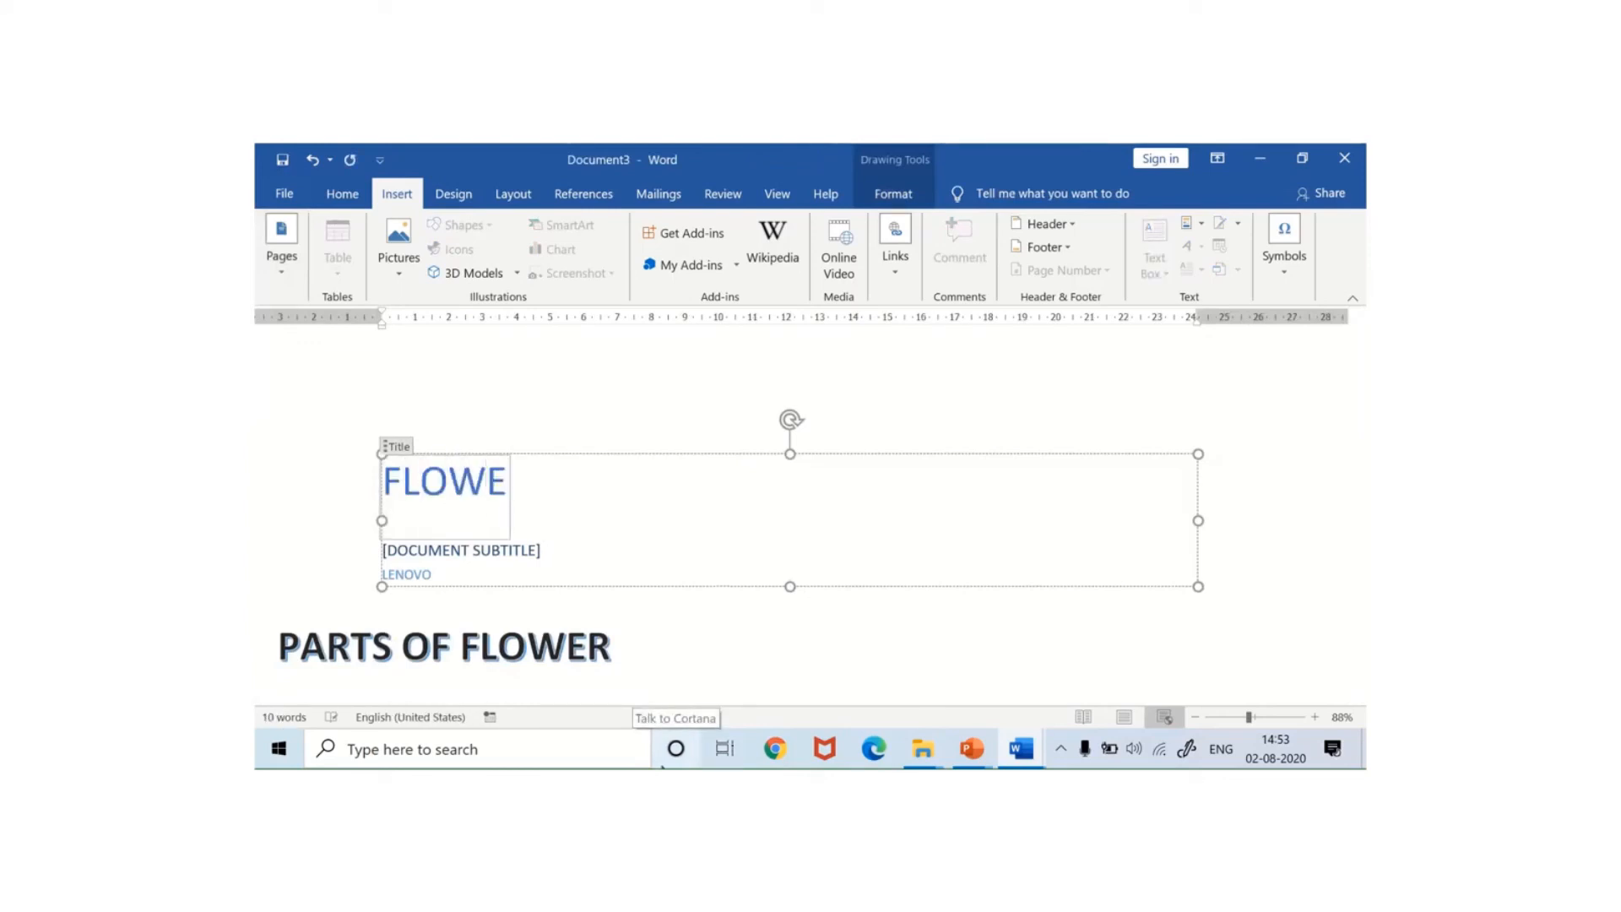
type("R")
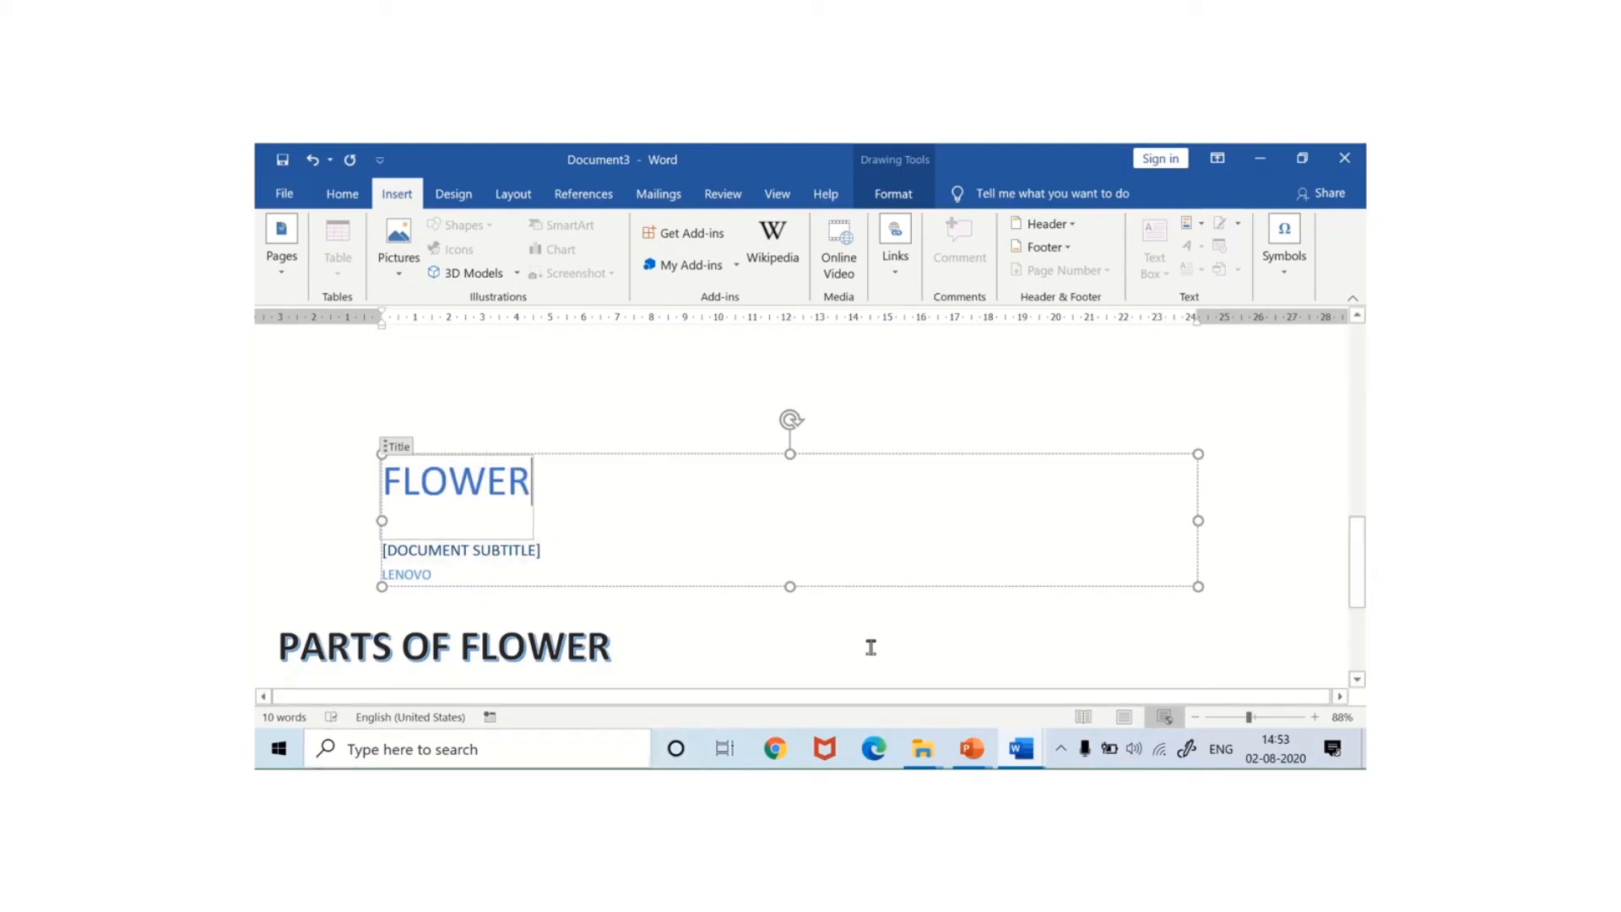
- Review the cover page and the flower diagram page in the print preview
scroll(662, 623, "down", 3)
scroll(664, 624, "up", 3)
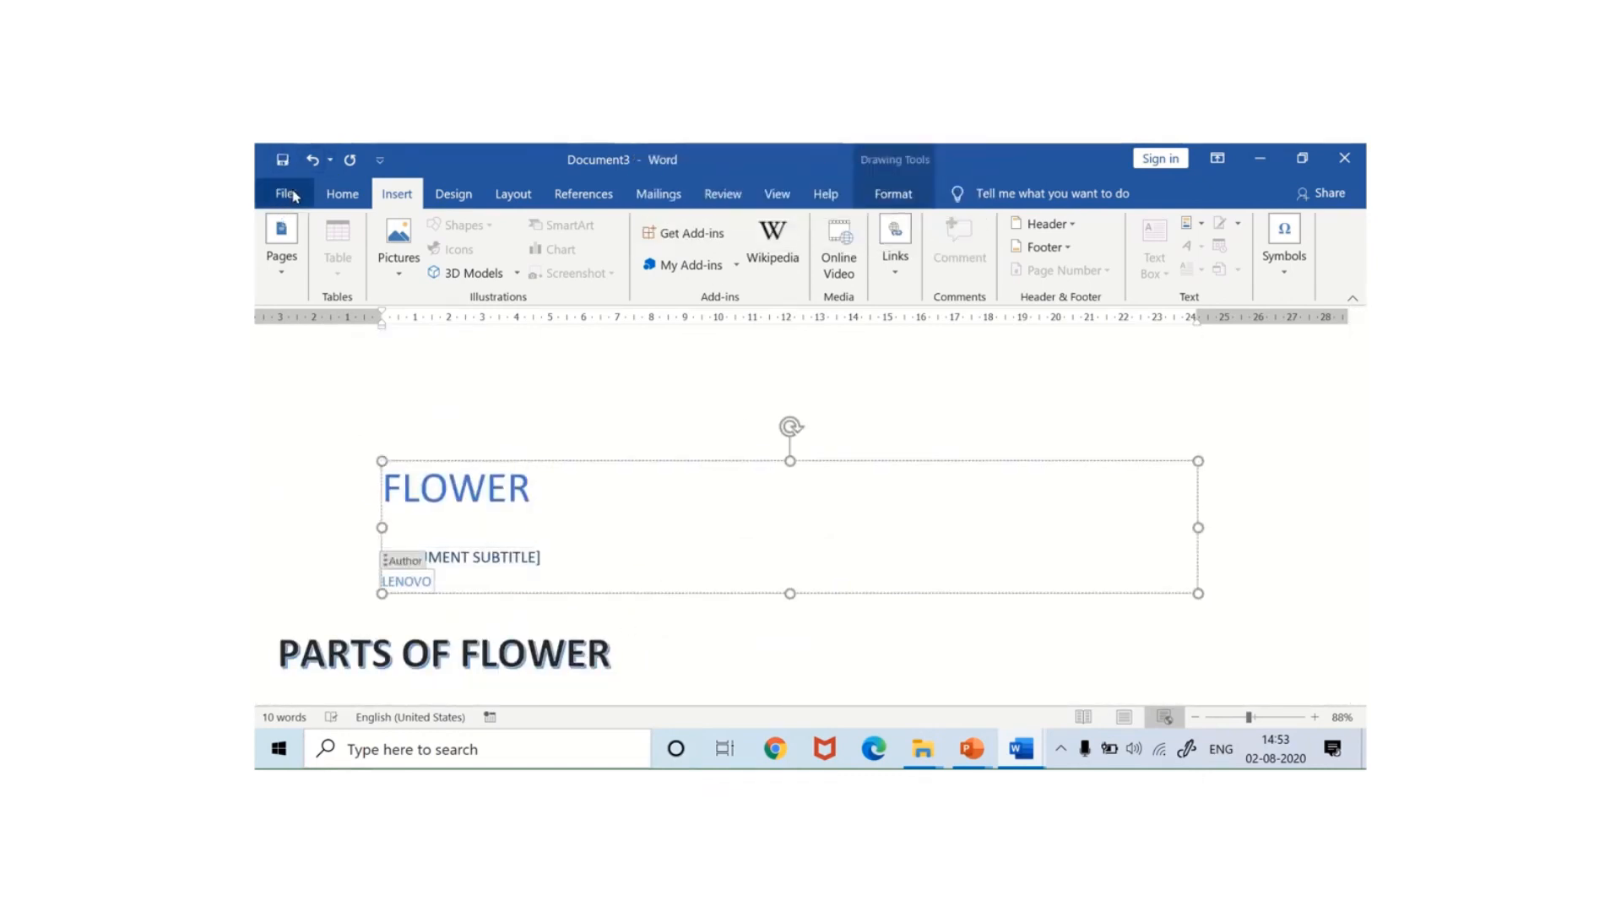
left_click(287, 193)
left_click(321, 553)
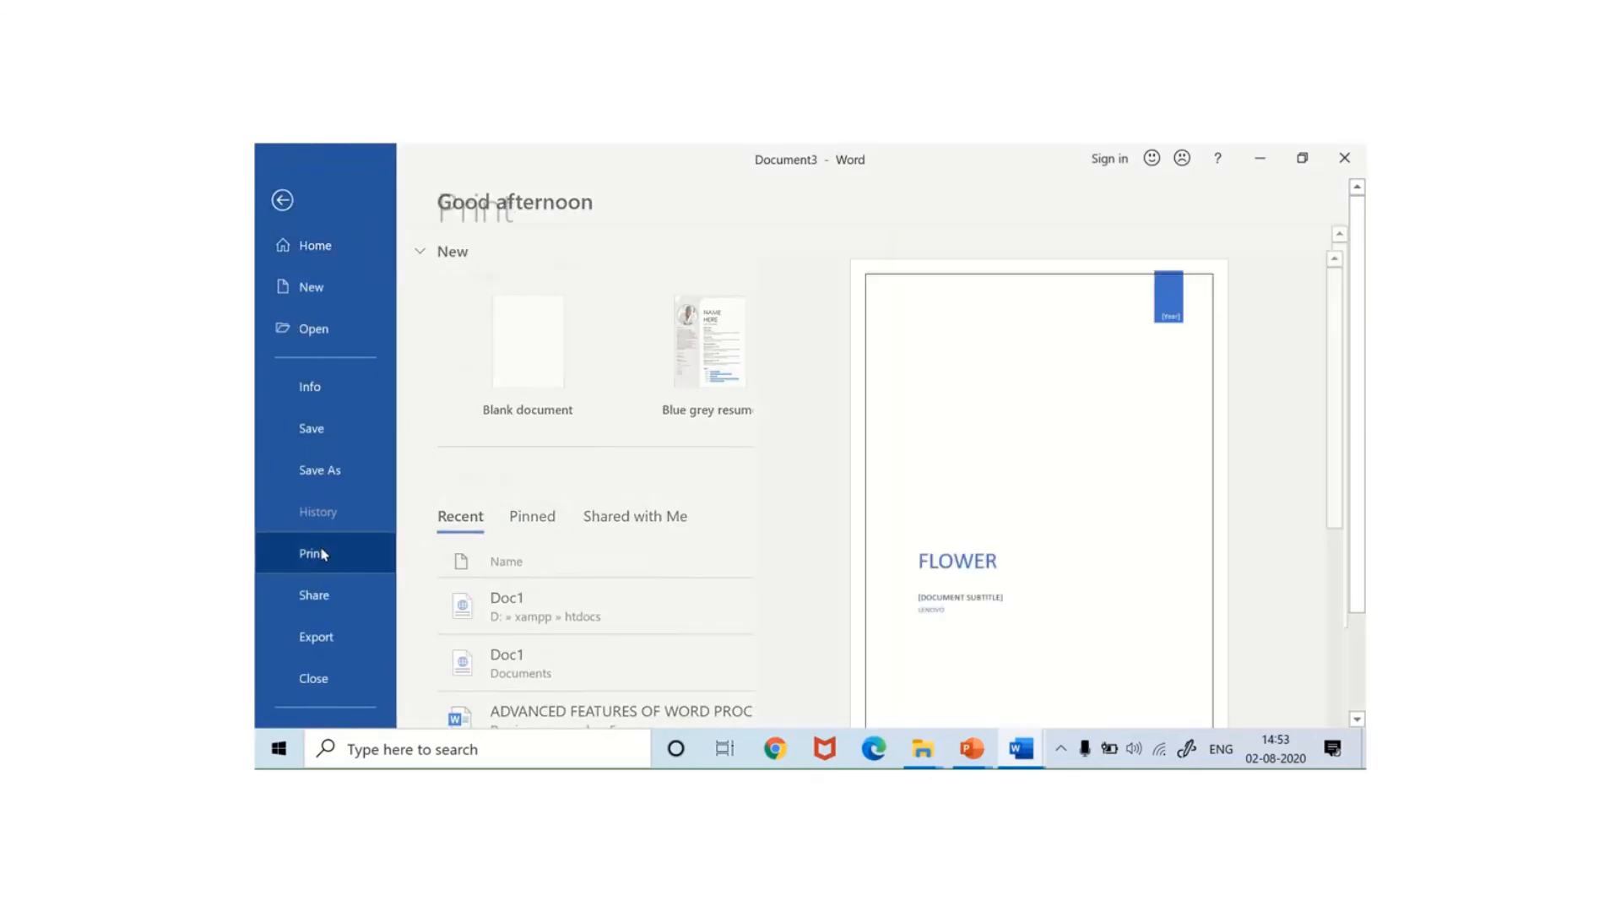
scroll(1012, 497, "down", 1)
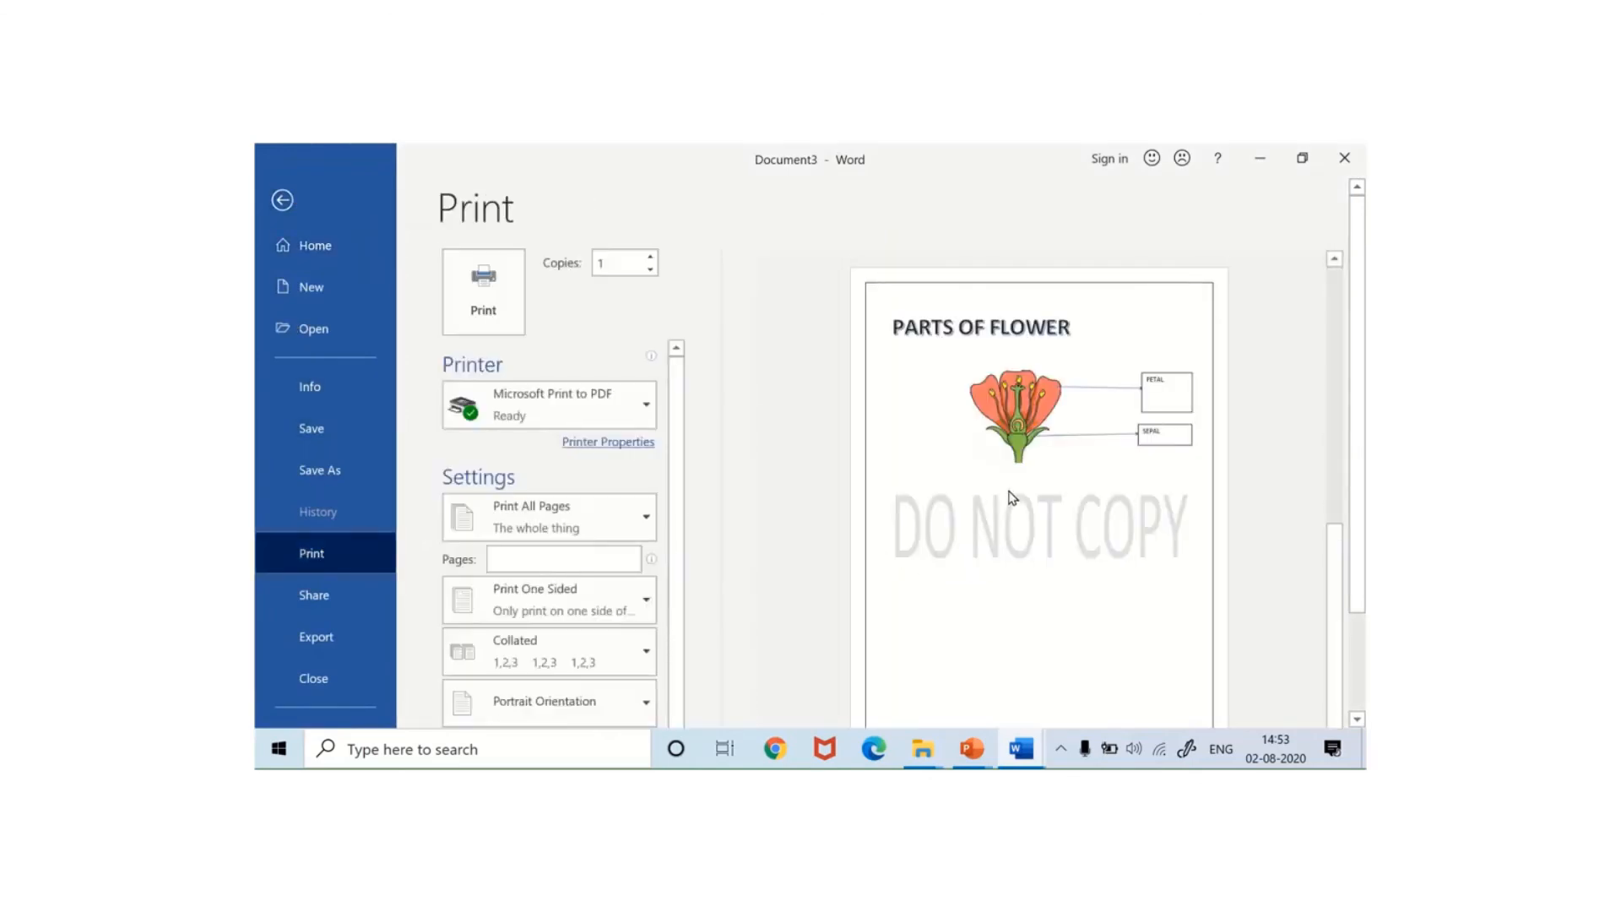
scroll(1013, 497, "up", 1)
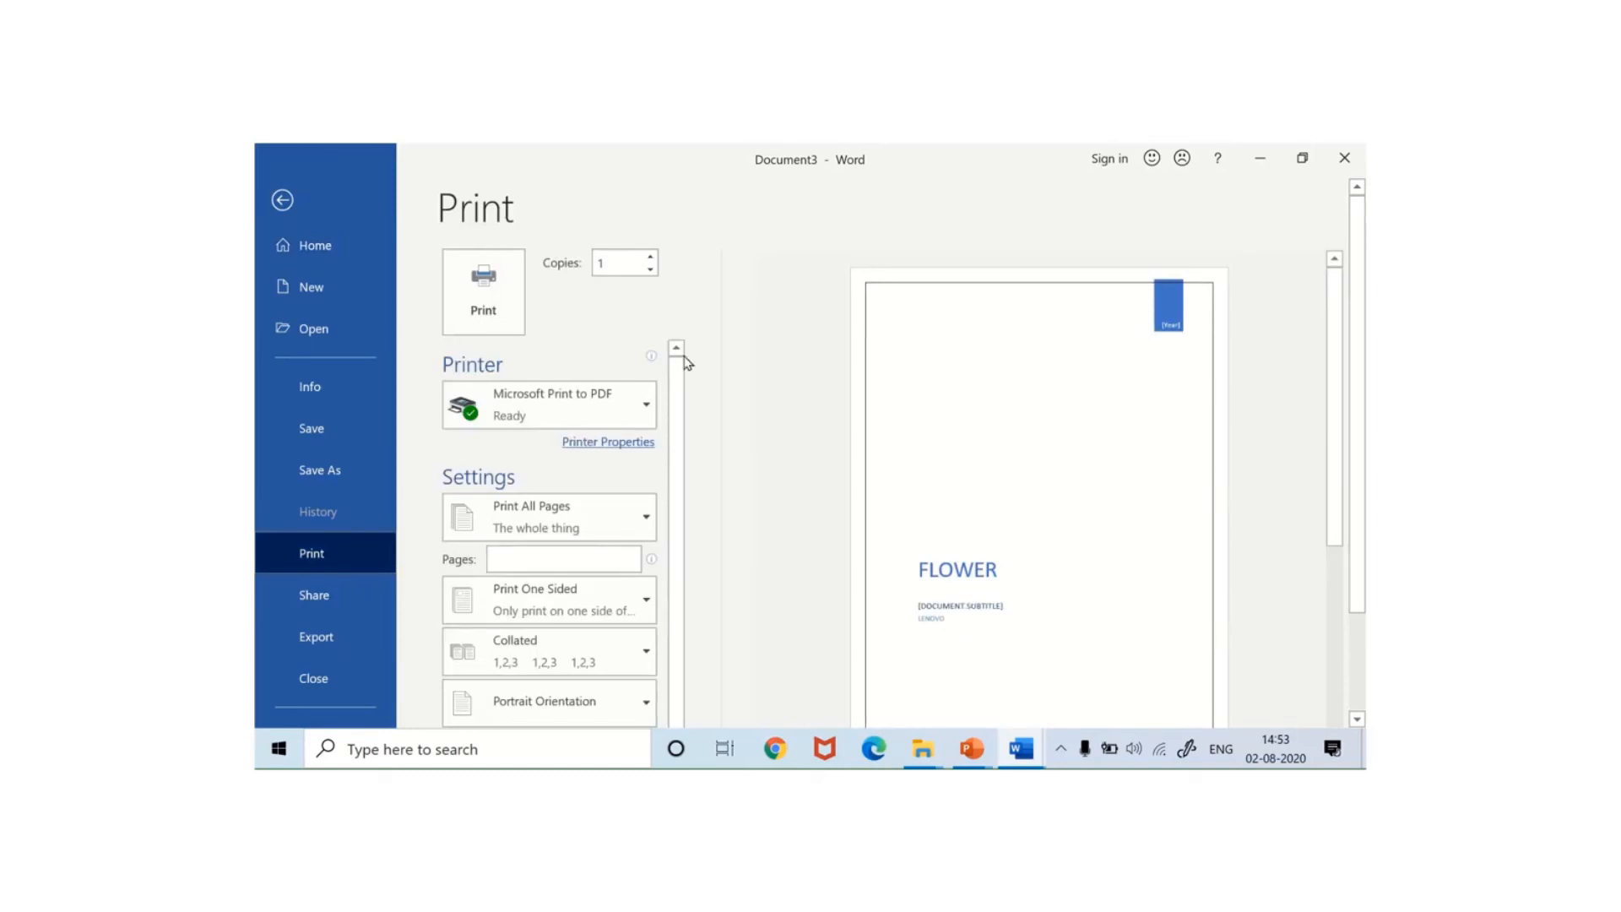
left_click(282, 201)
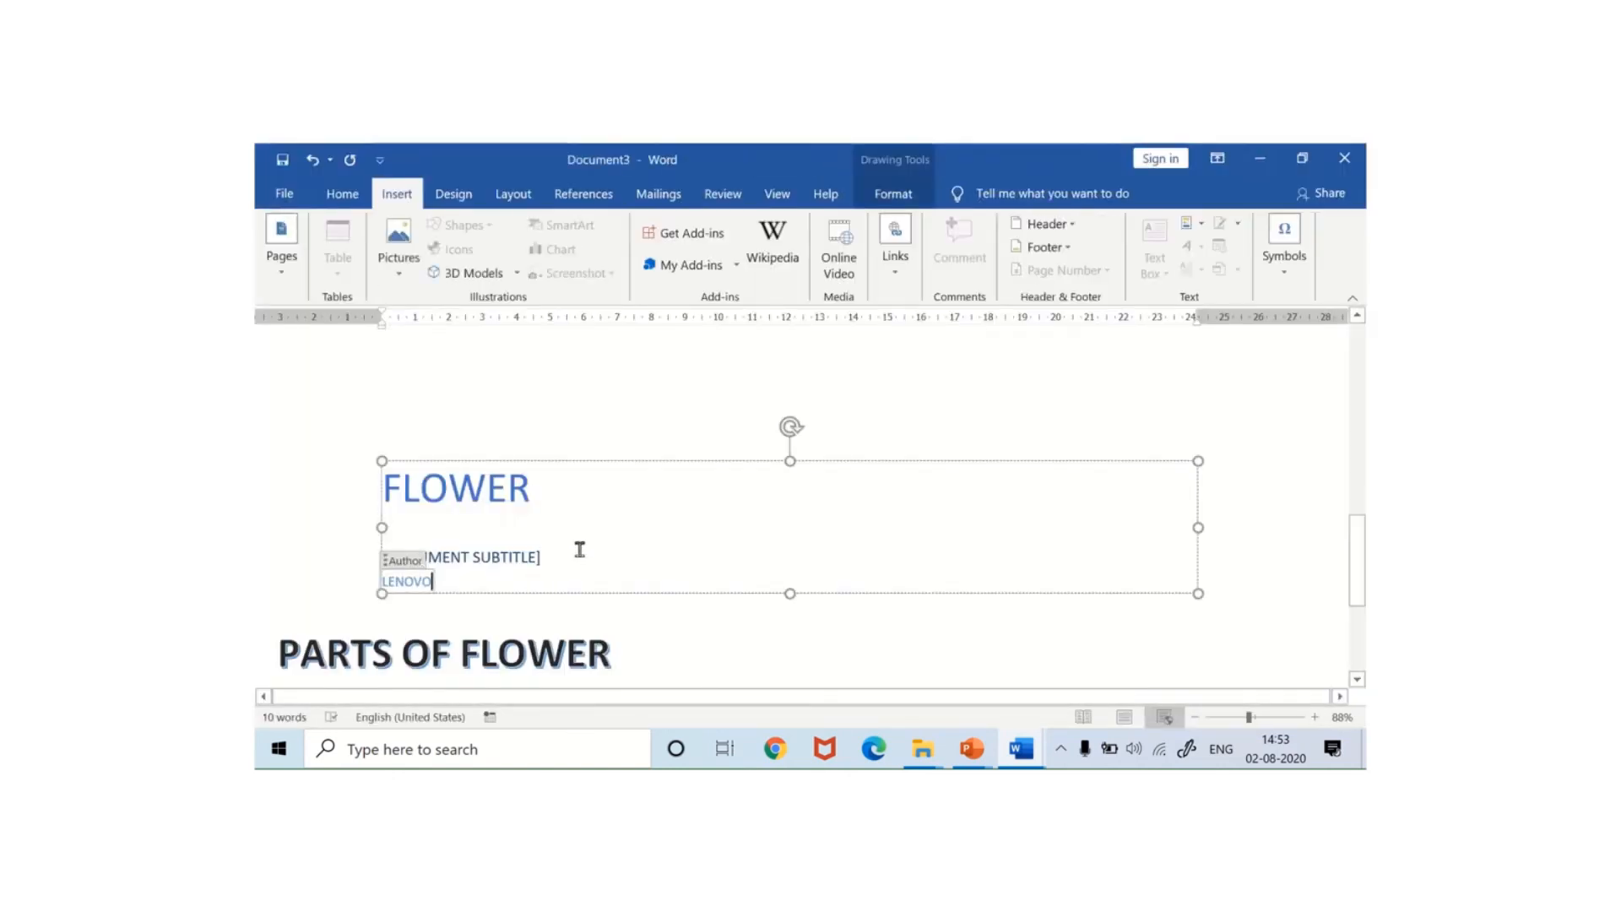
- Delete the document subtitle and author lines under the cover title and the year placeholder in the blue box
left_click_drag(580, 552, 470, 577)
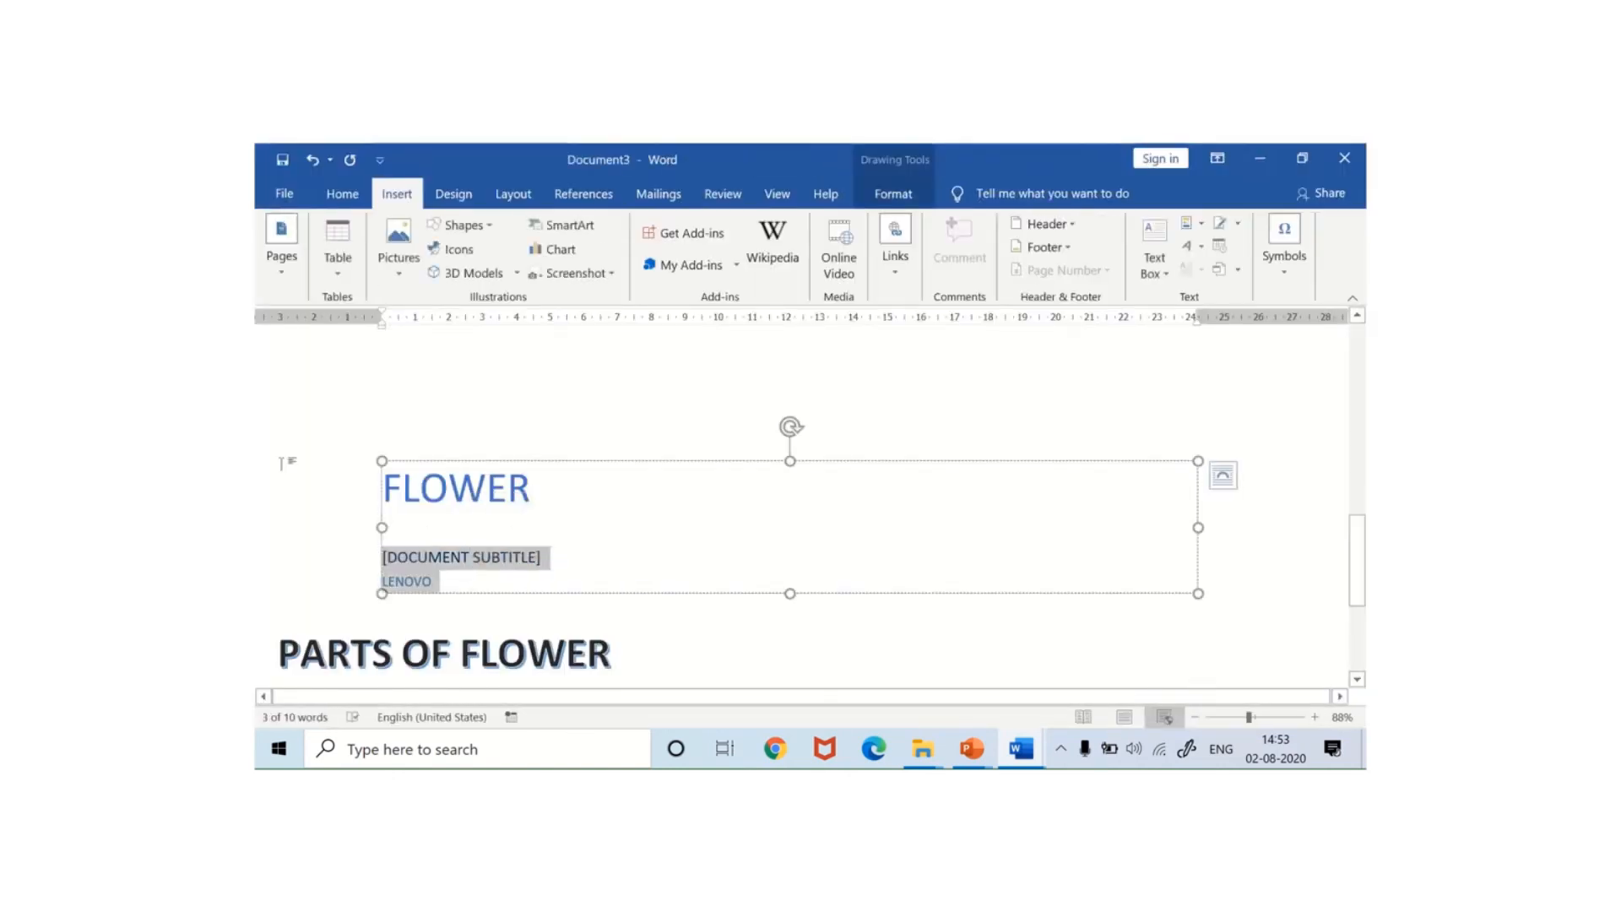
key("BackSpace")
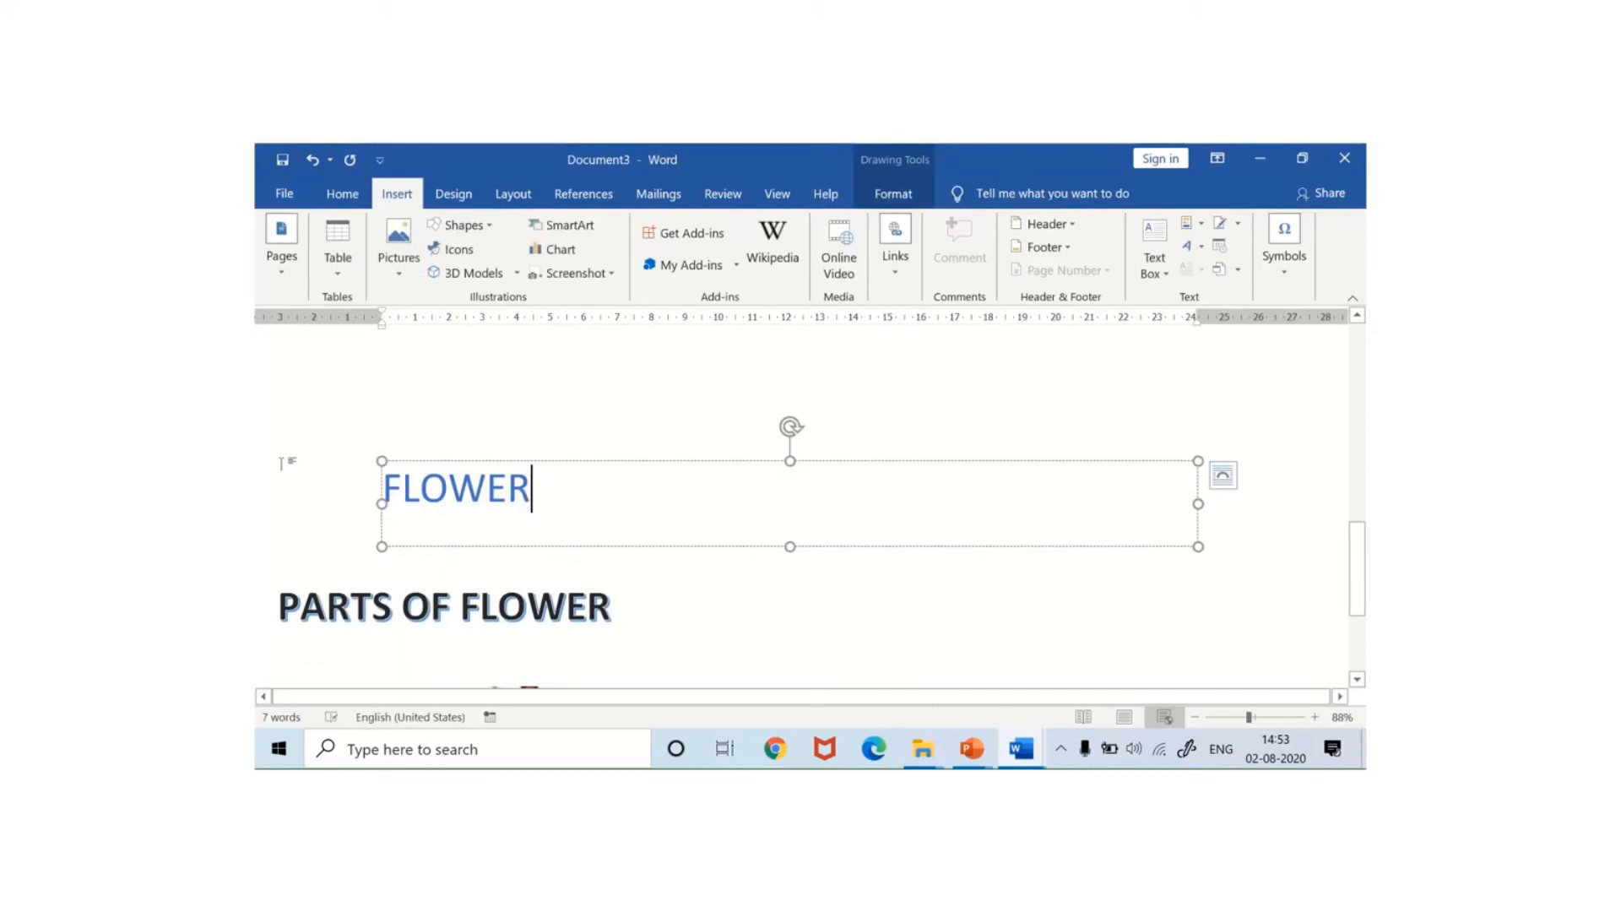
scroll(460, 664, "up", 5)
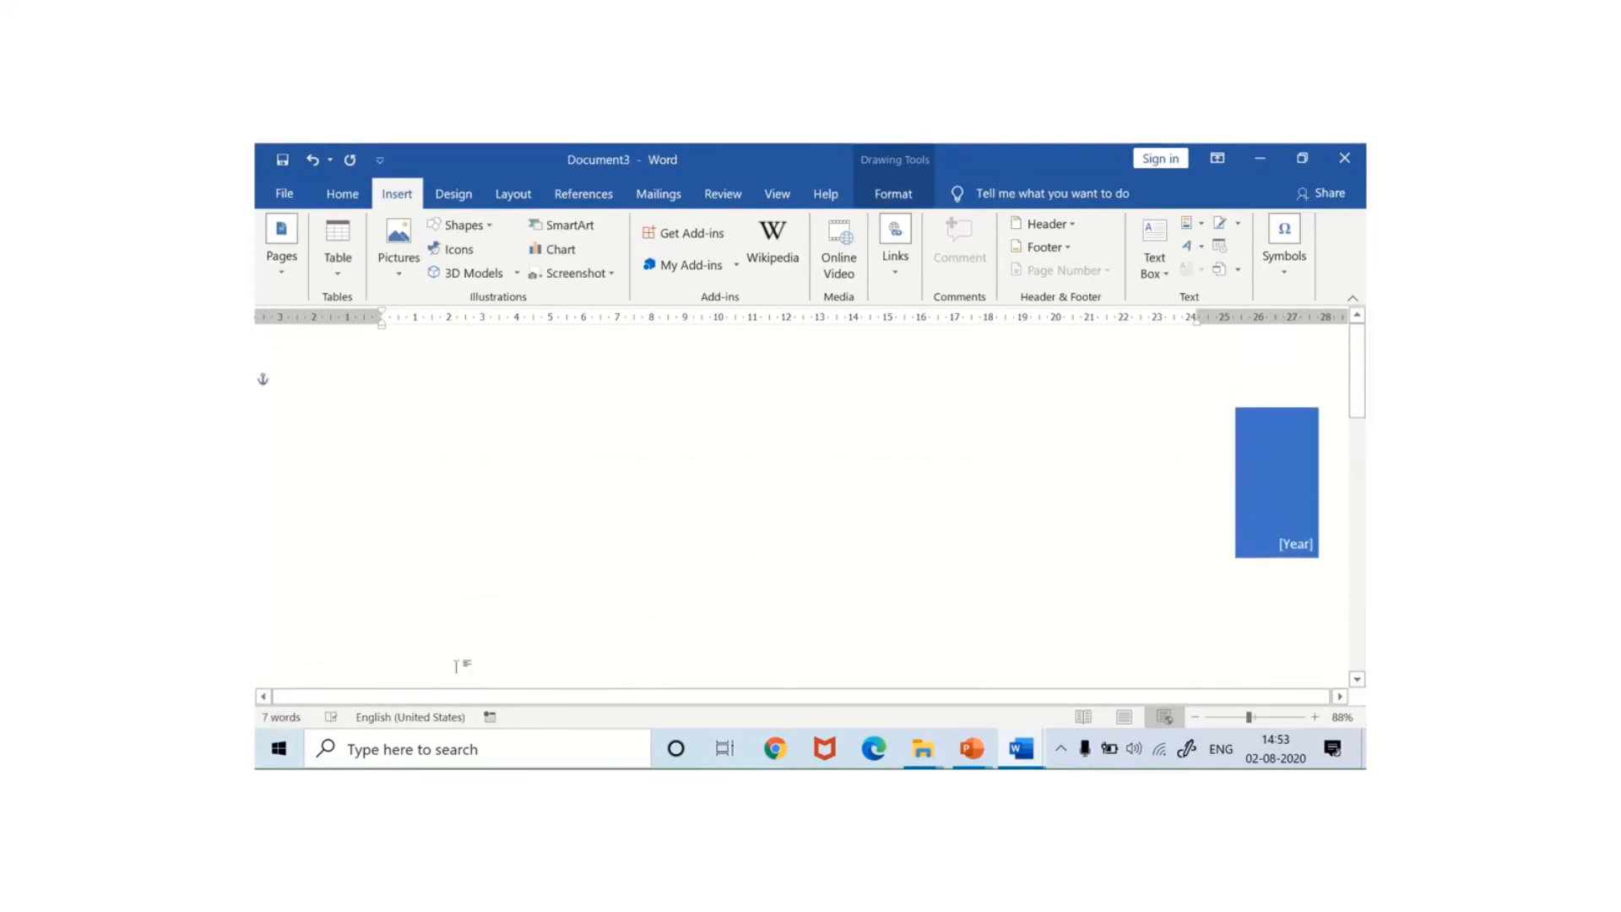
left_click(1279, 537)
mouse_move(575, 152)
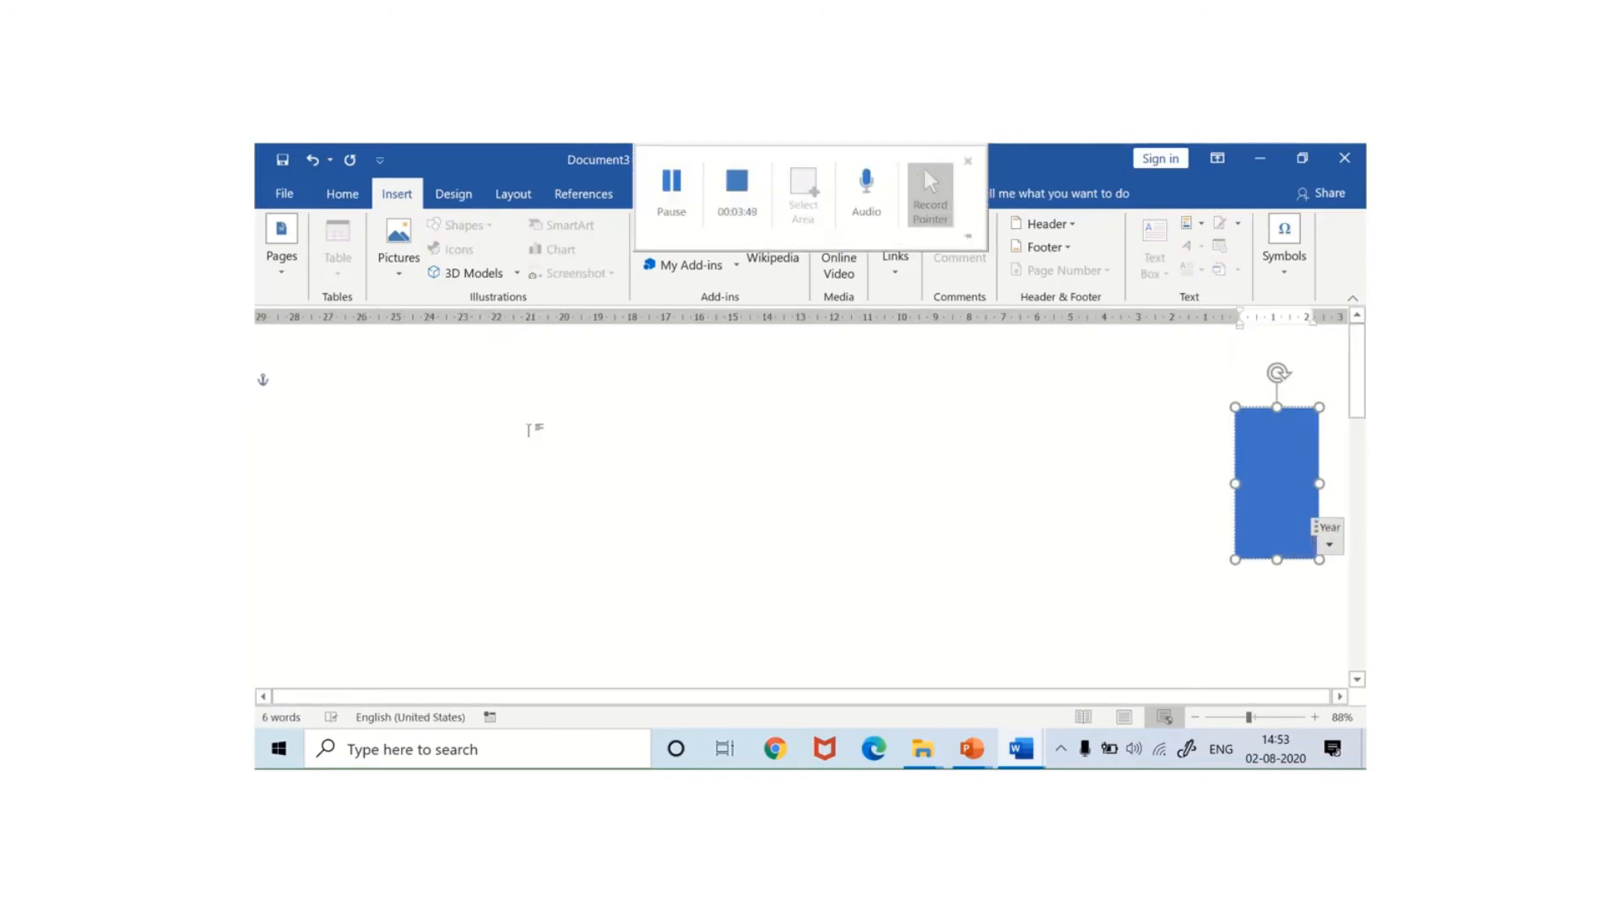
- Examine the edited FLOWER cover page and the flower diagram page in the print preview, and return to the document
left_click(285, 193)
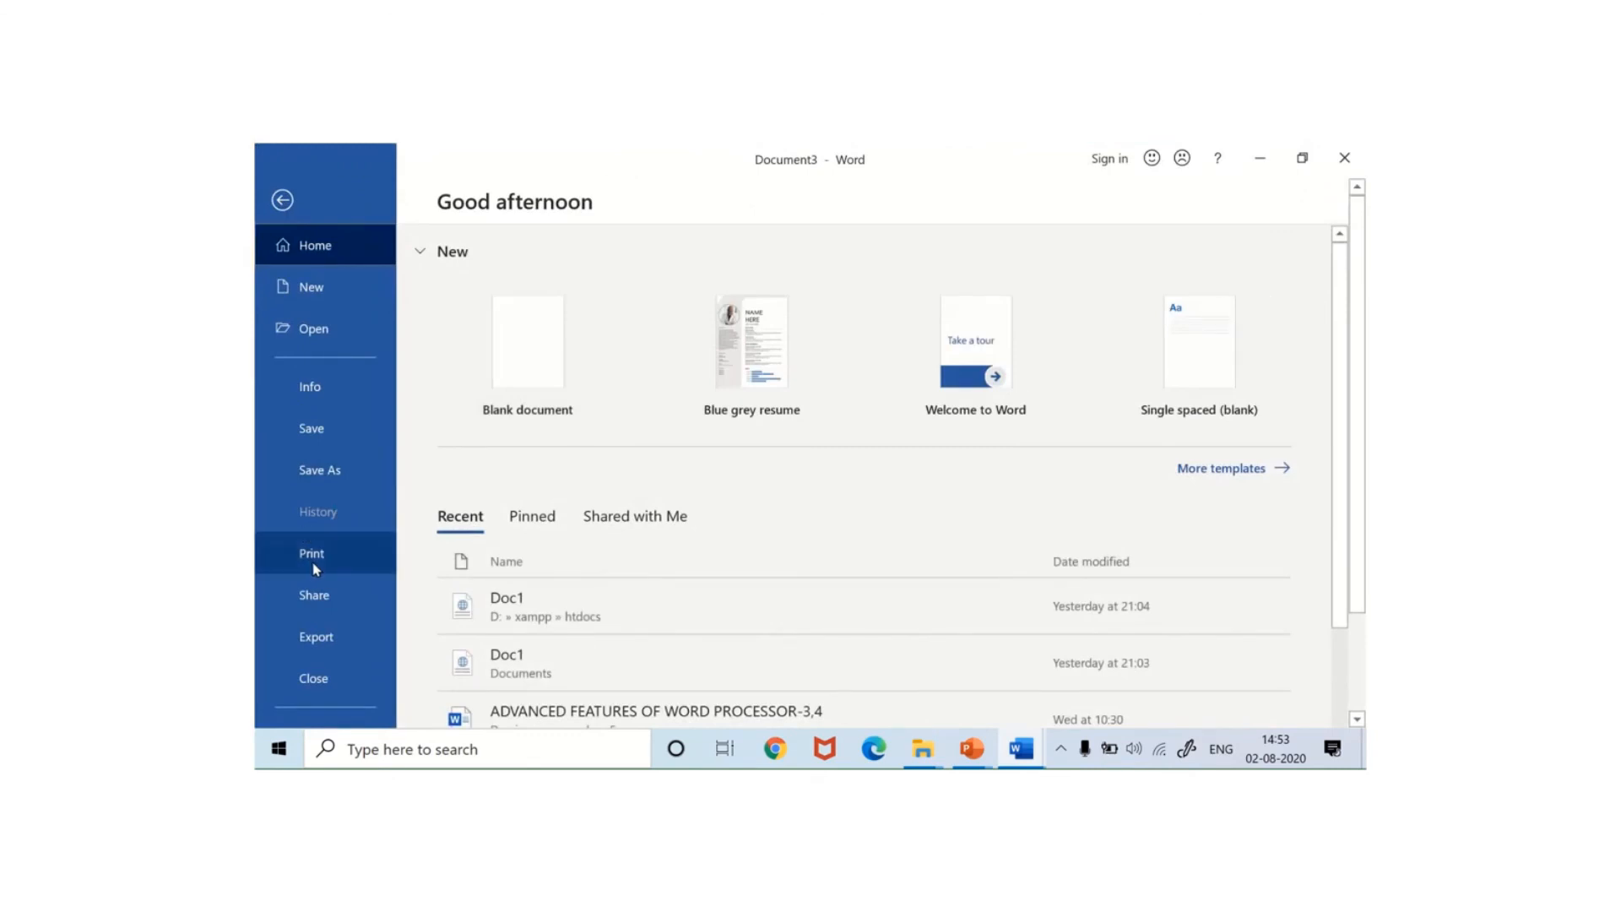
left_click(314, 568)
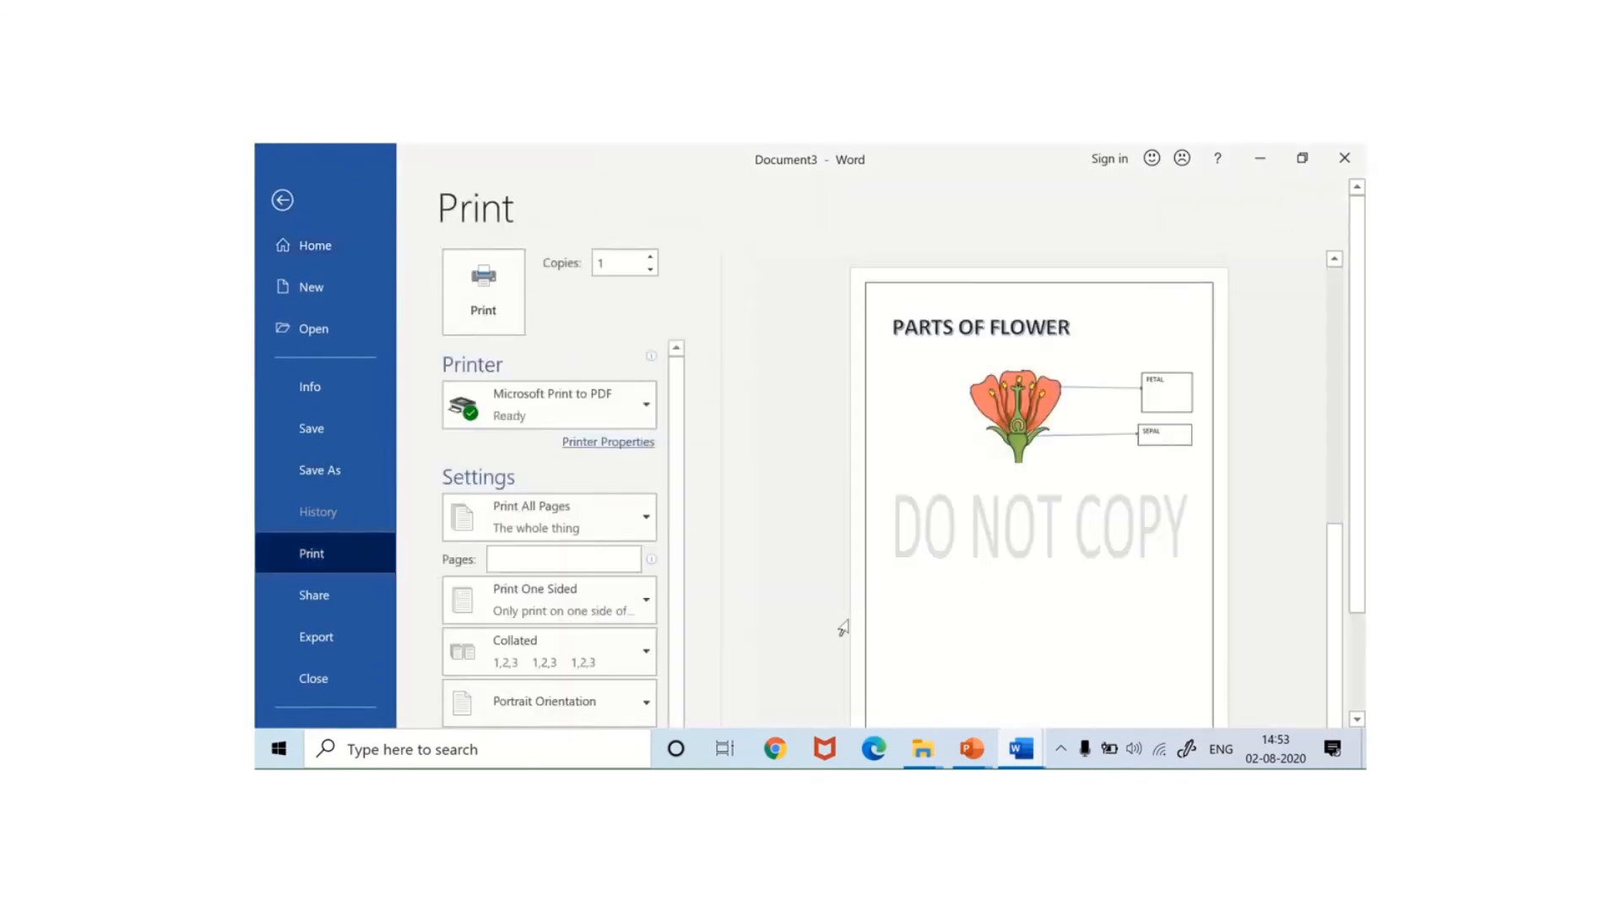
scroll(845, 627, "down", 2)
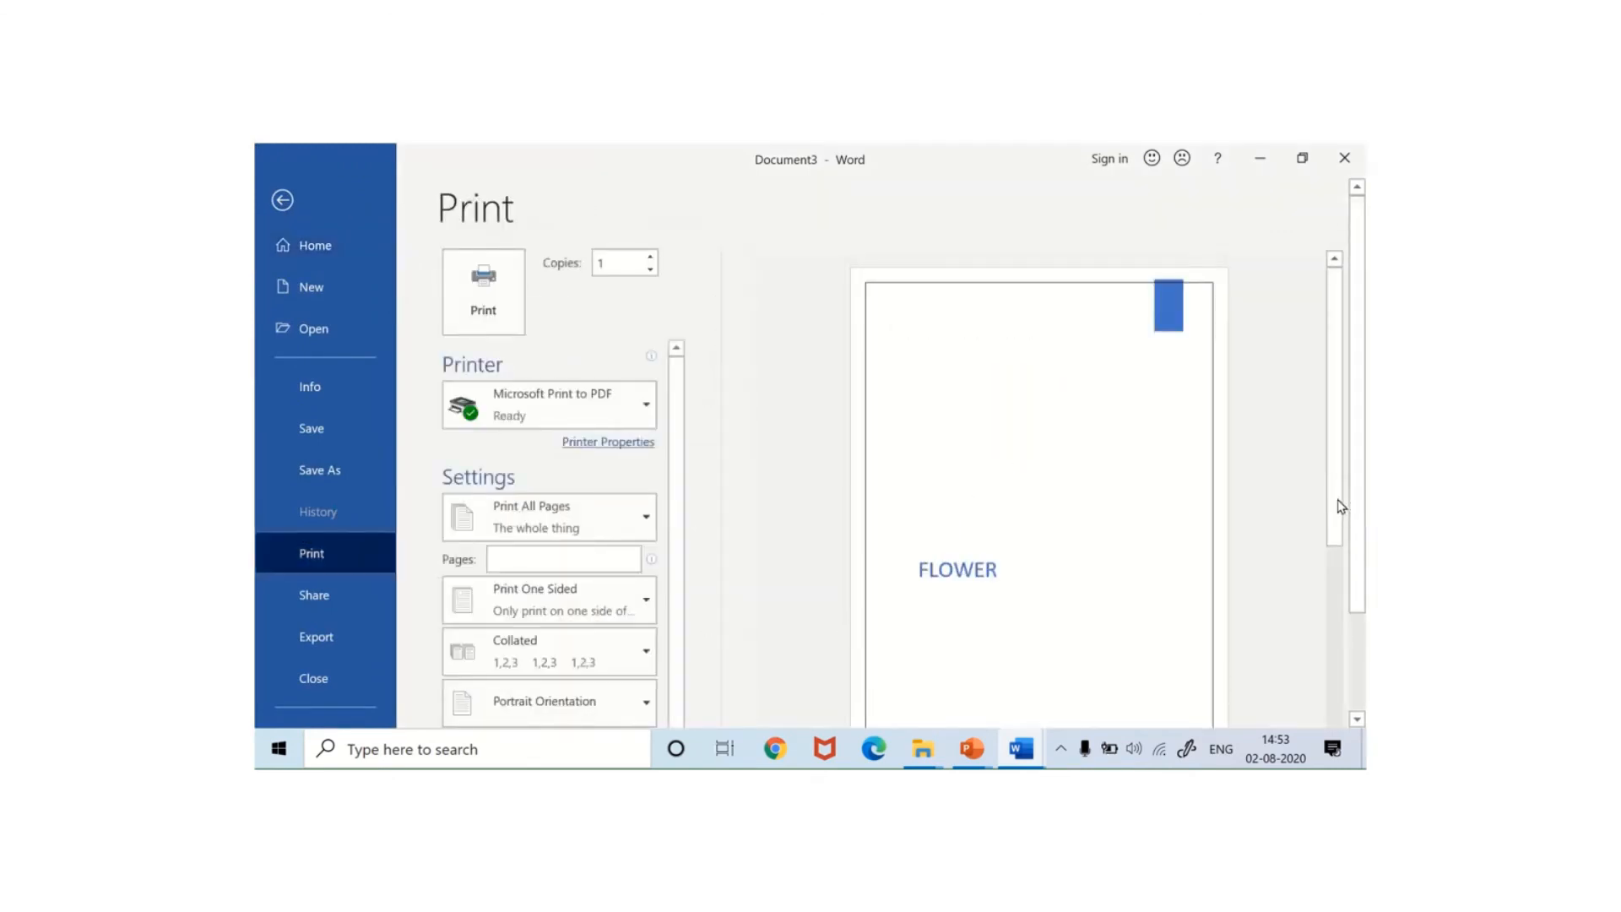
left_click_drag(1339, 530, 1345, 587)
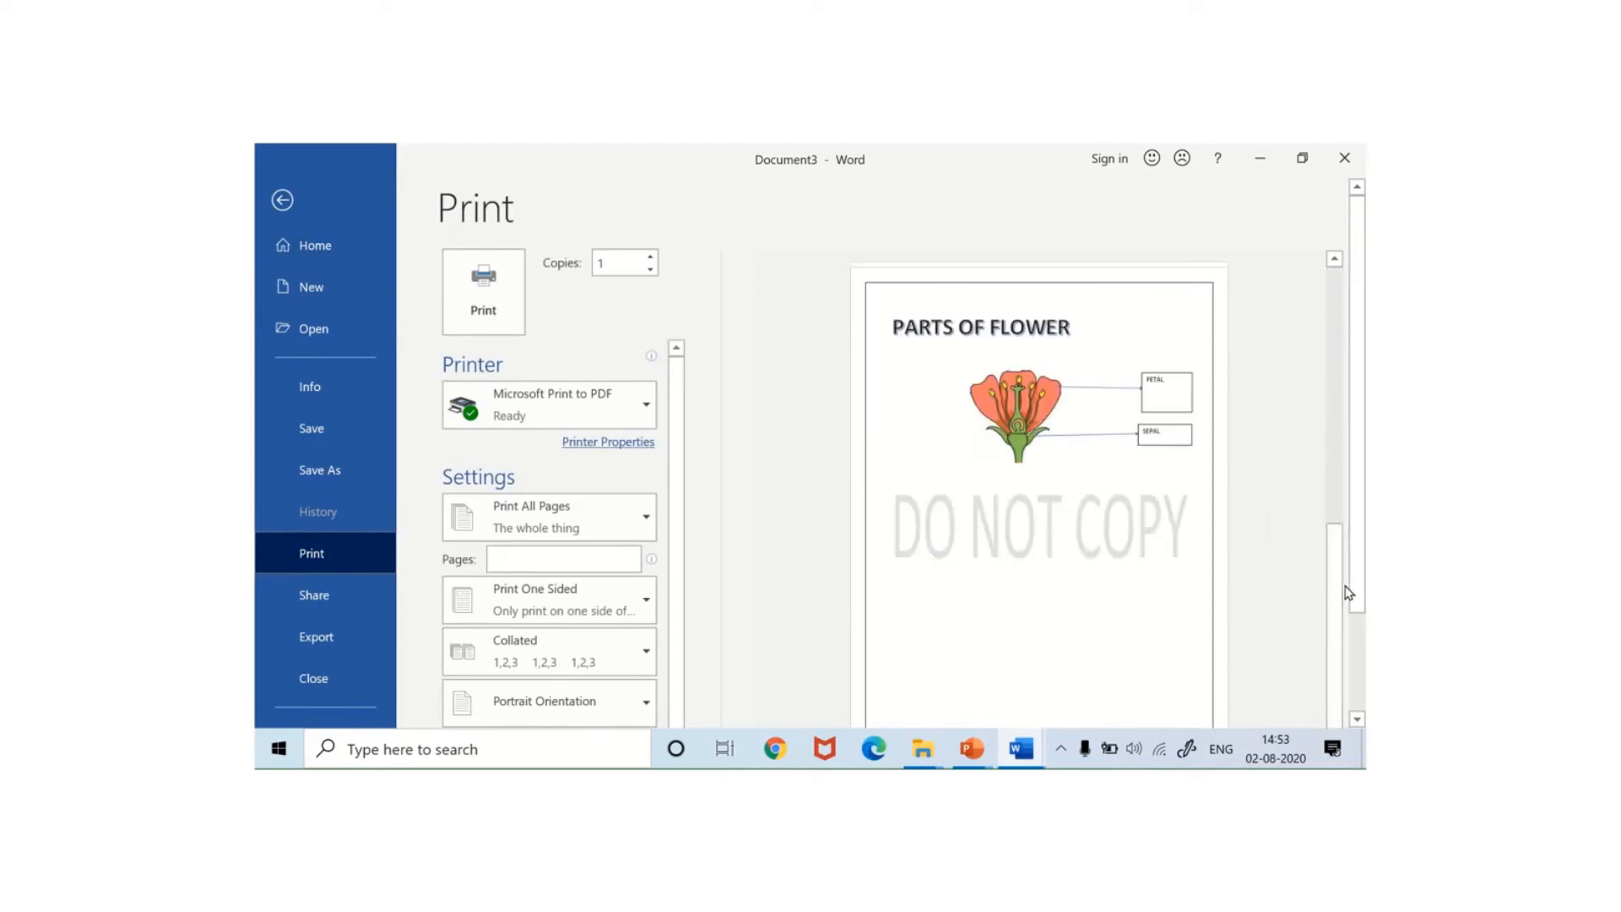
left_click(1344, 618)
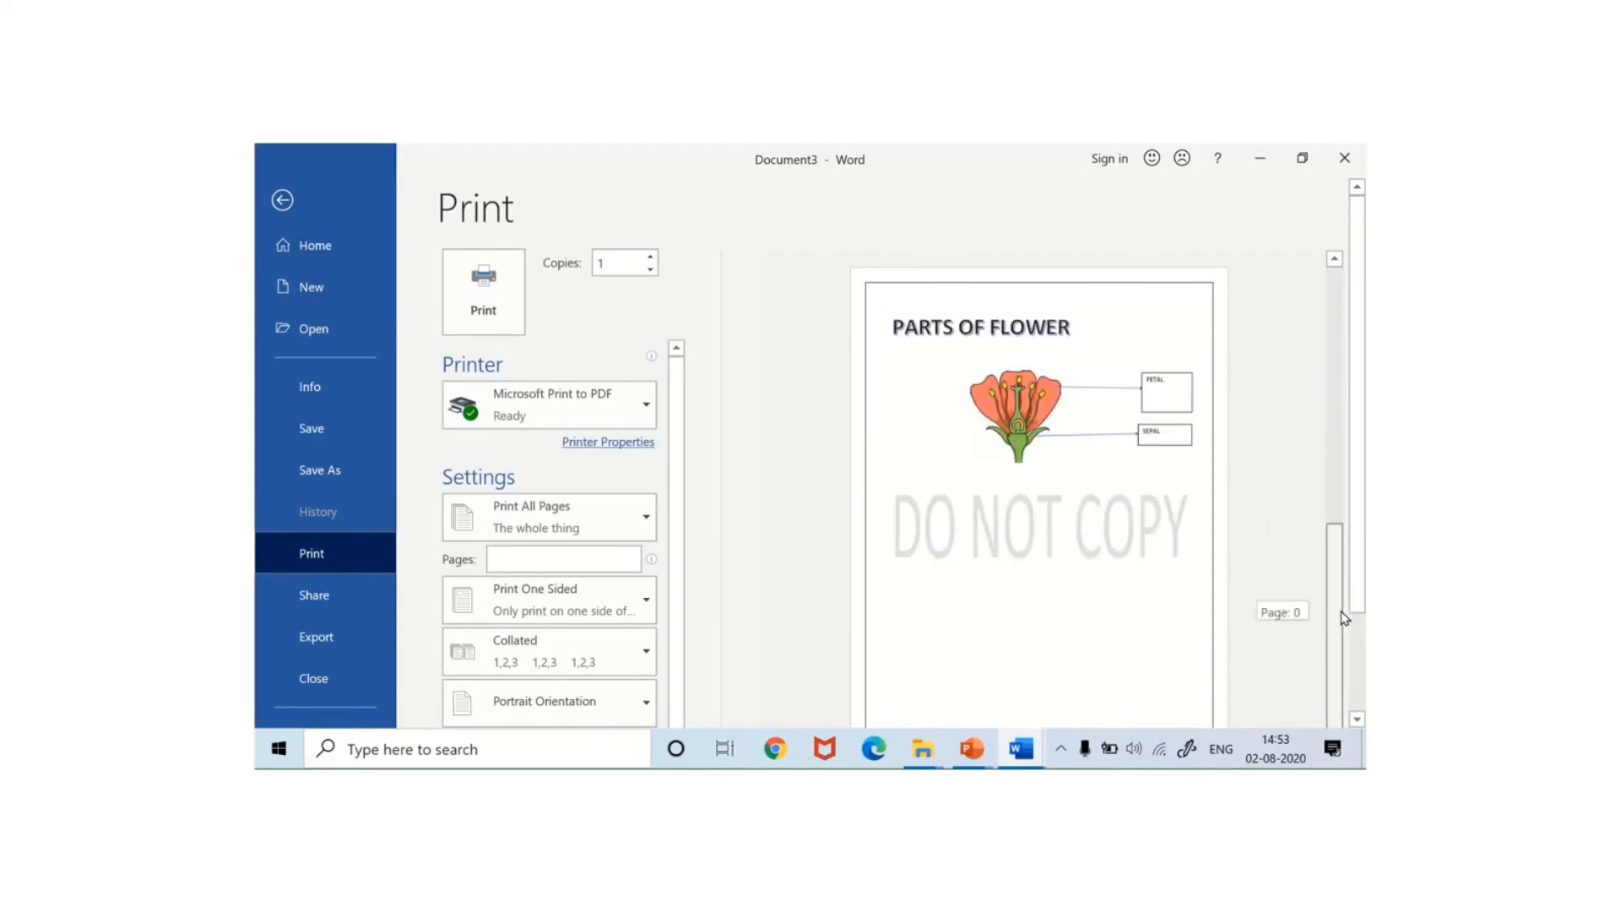
left_click(1334, 260)
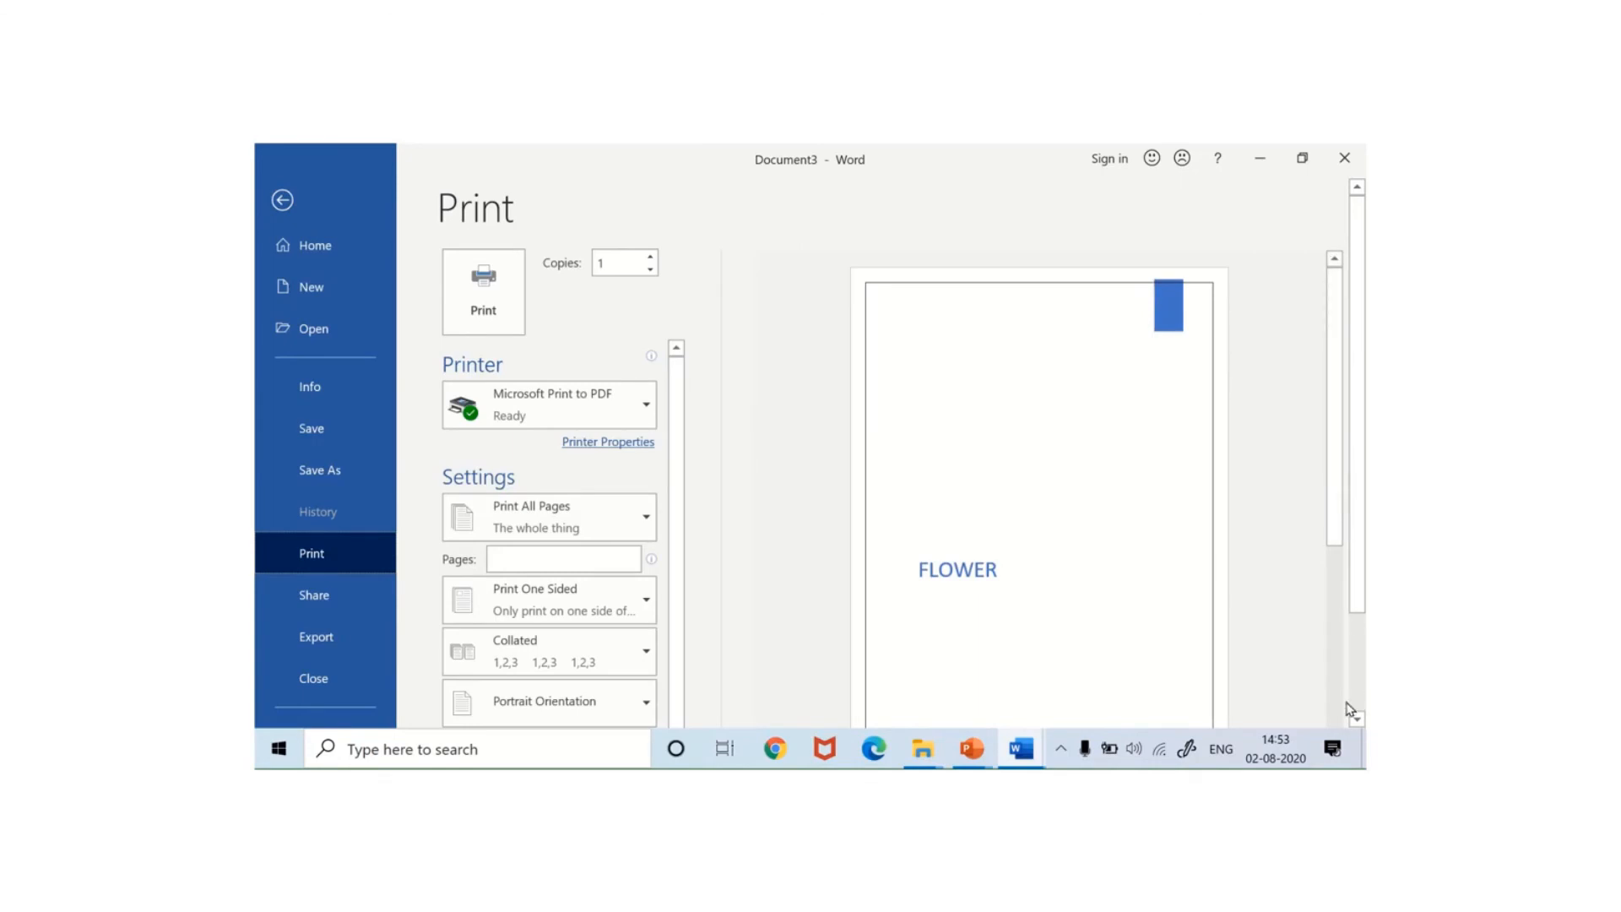
left_click(1357, 718)
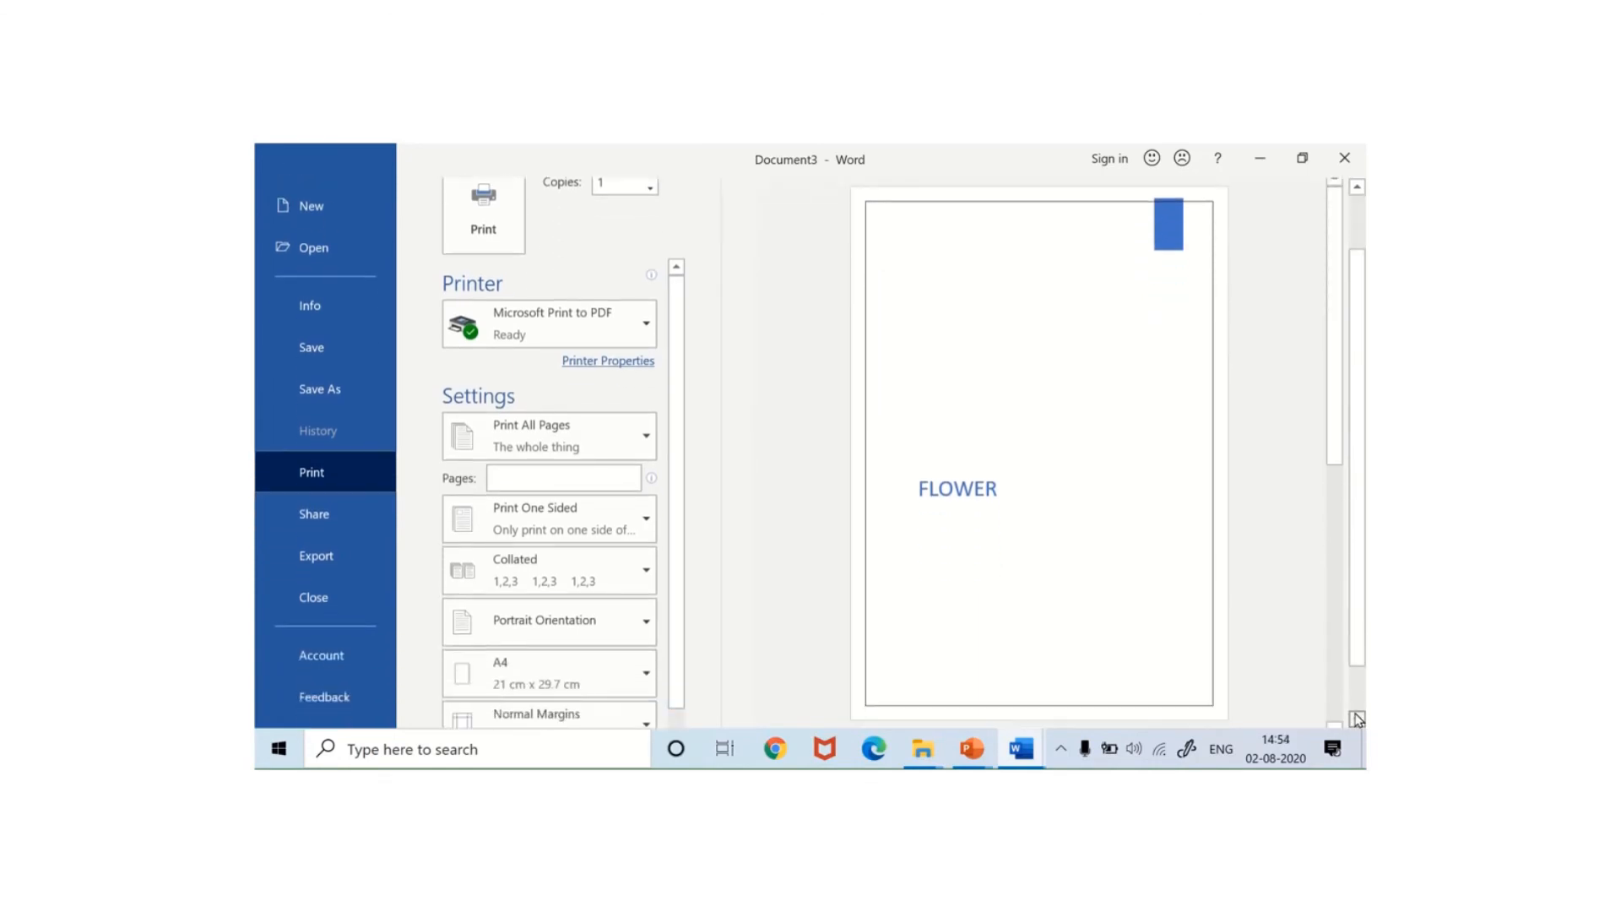
left_click(1357, 717)
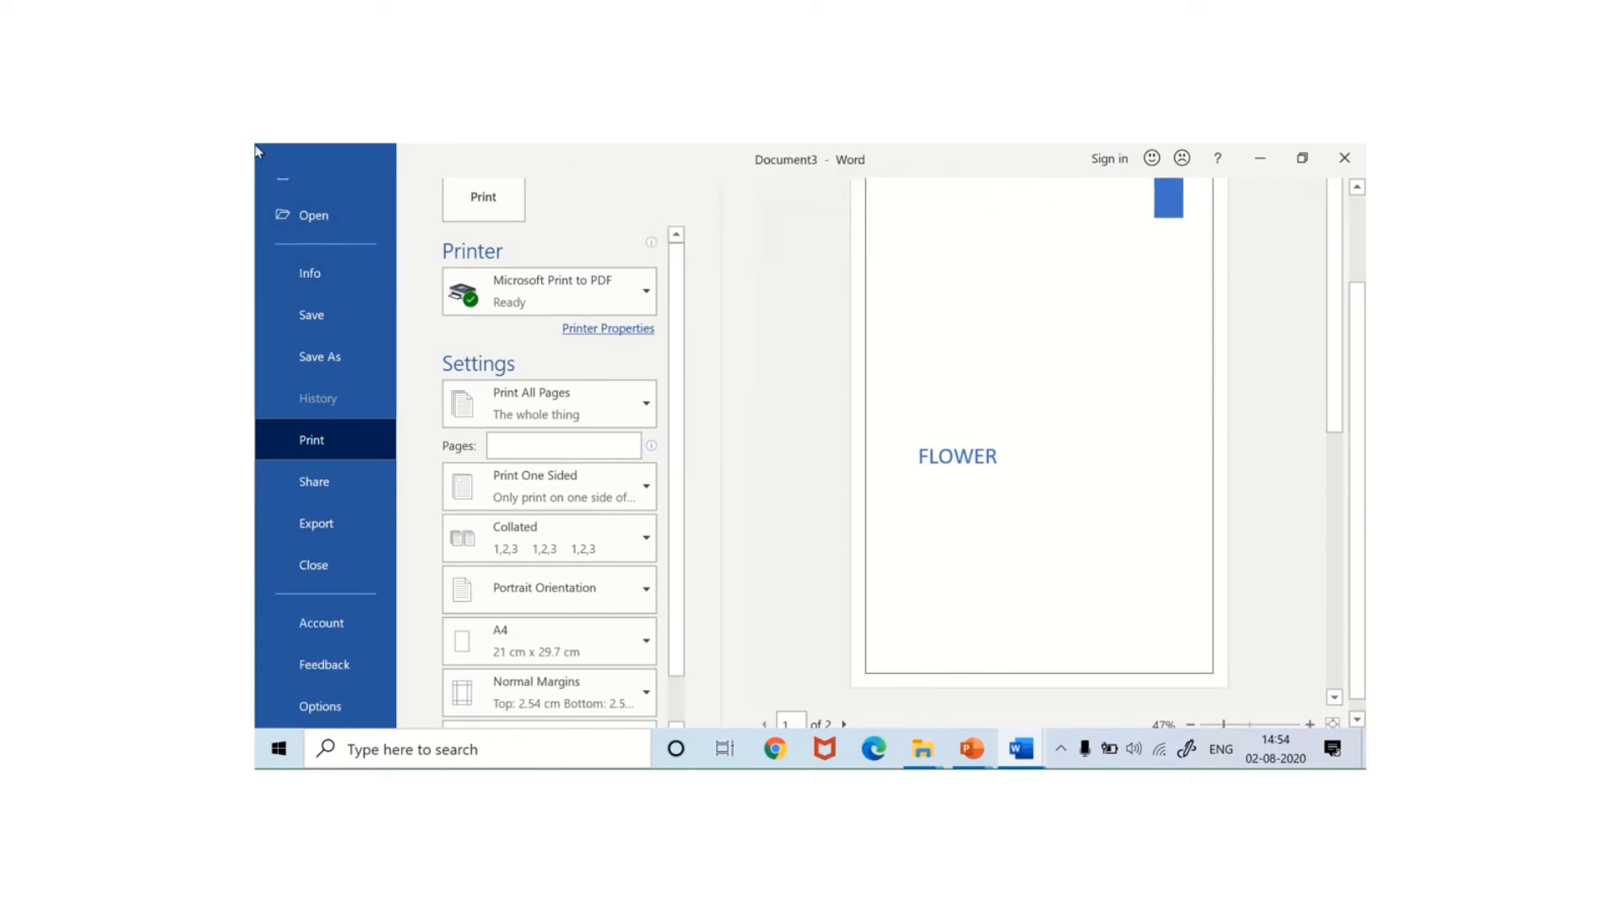
mouse_move(256, 152)
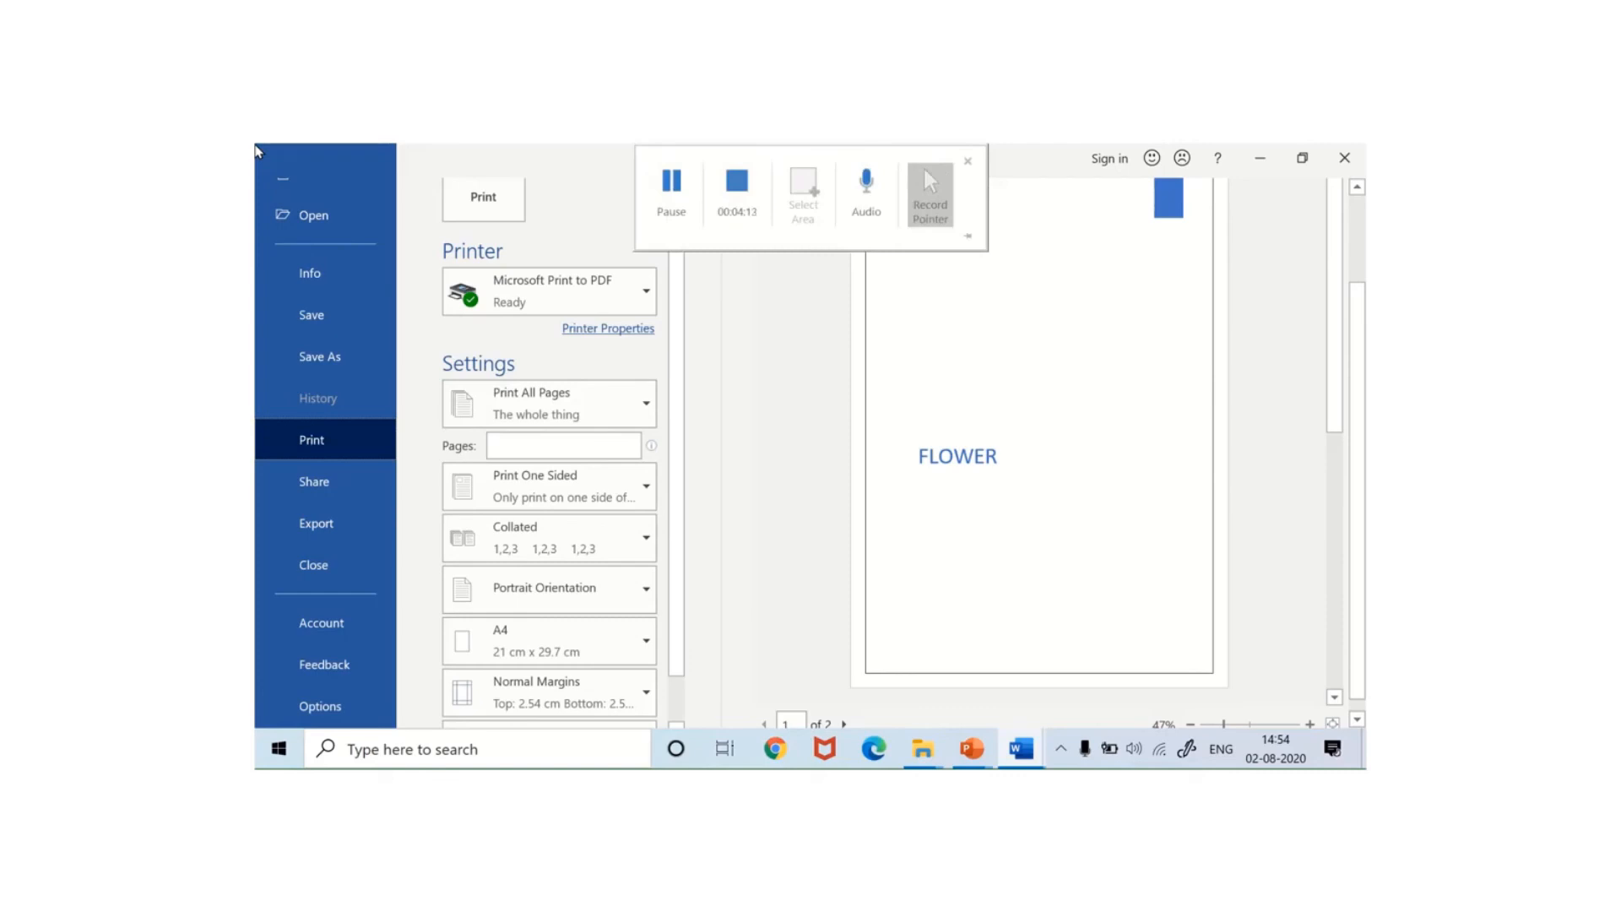
left_click(287, 200)
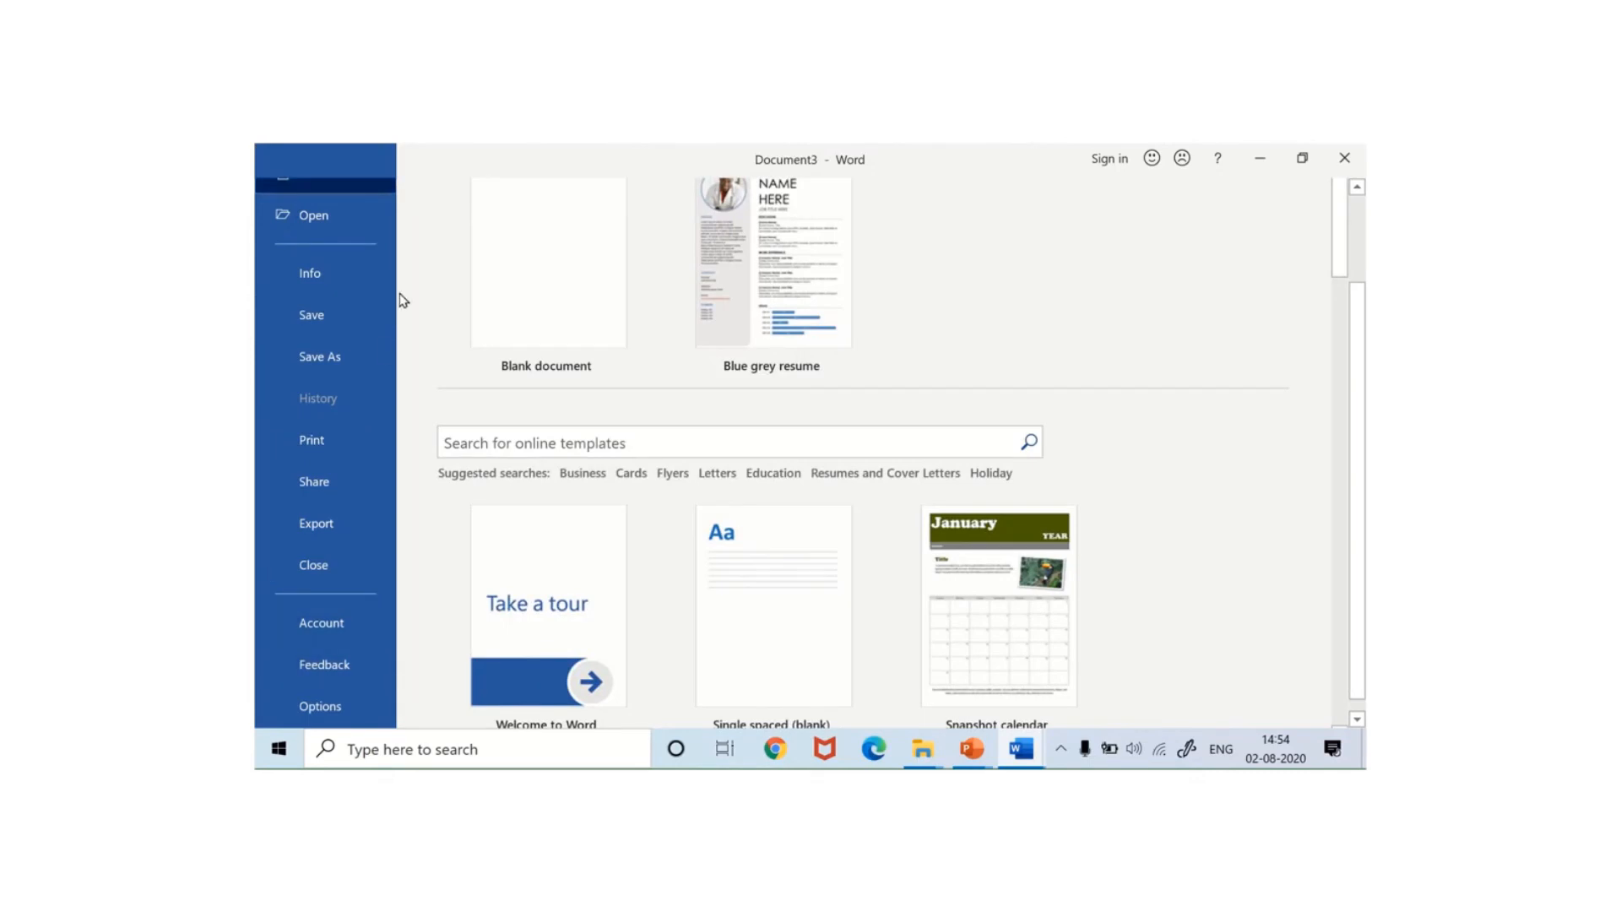
key("Escape")
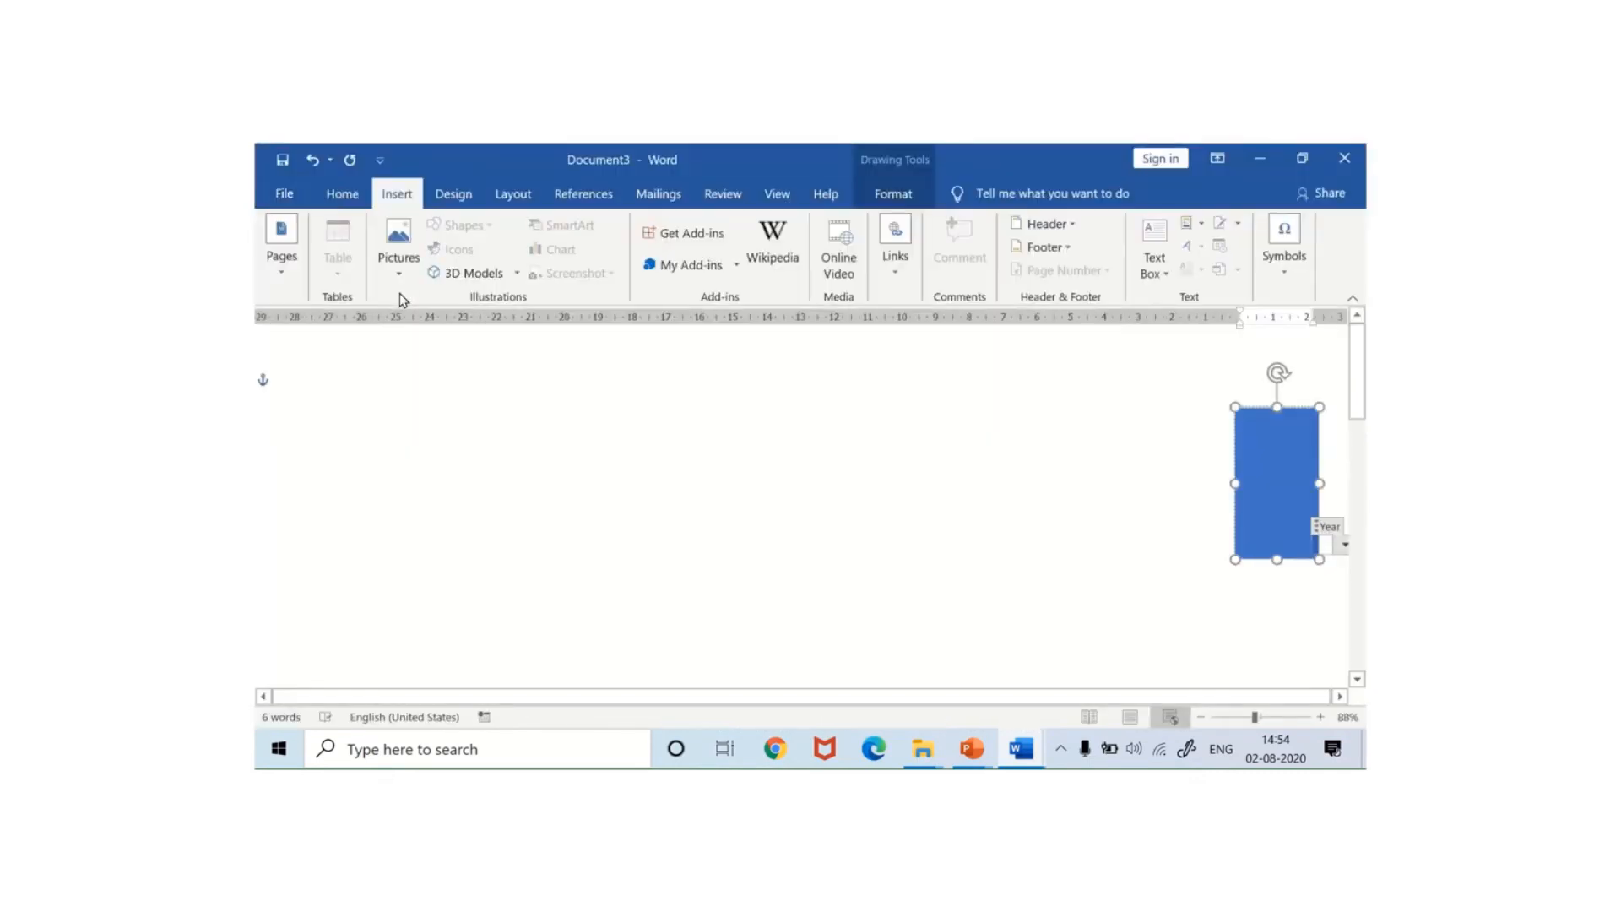
scroll(680, 465, "down", 8)
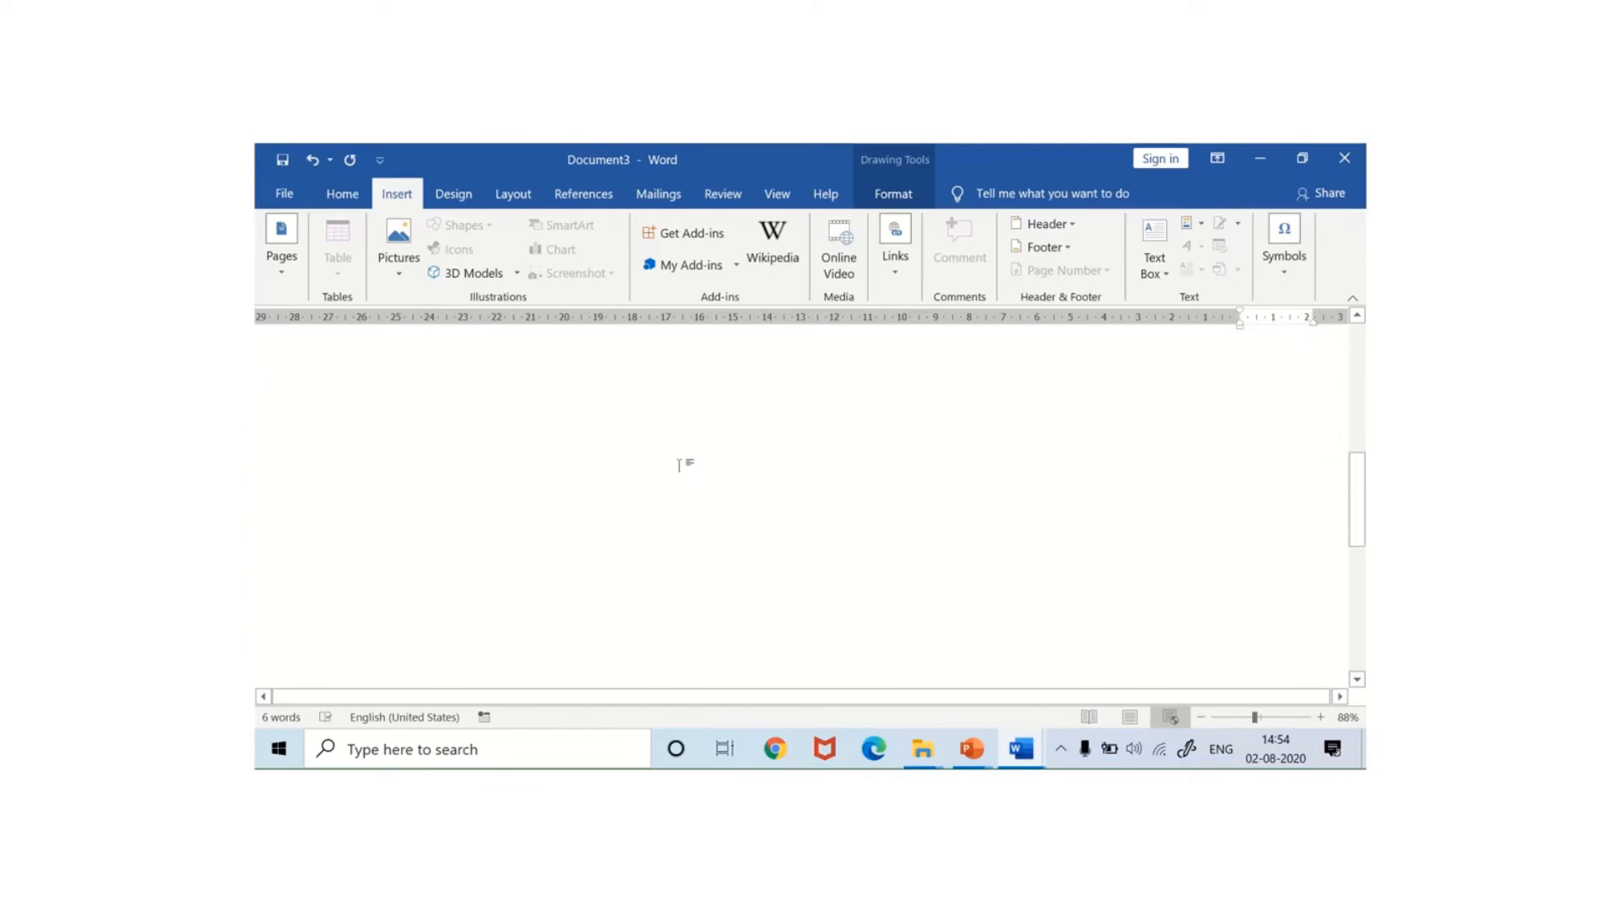
mouse_move(730, 152)
left_click(747, 198)
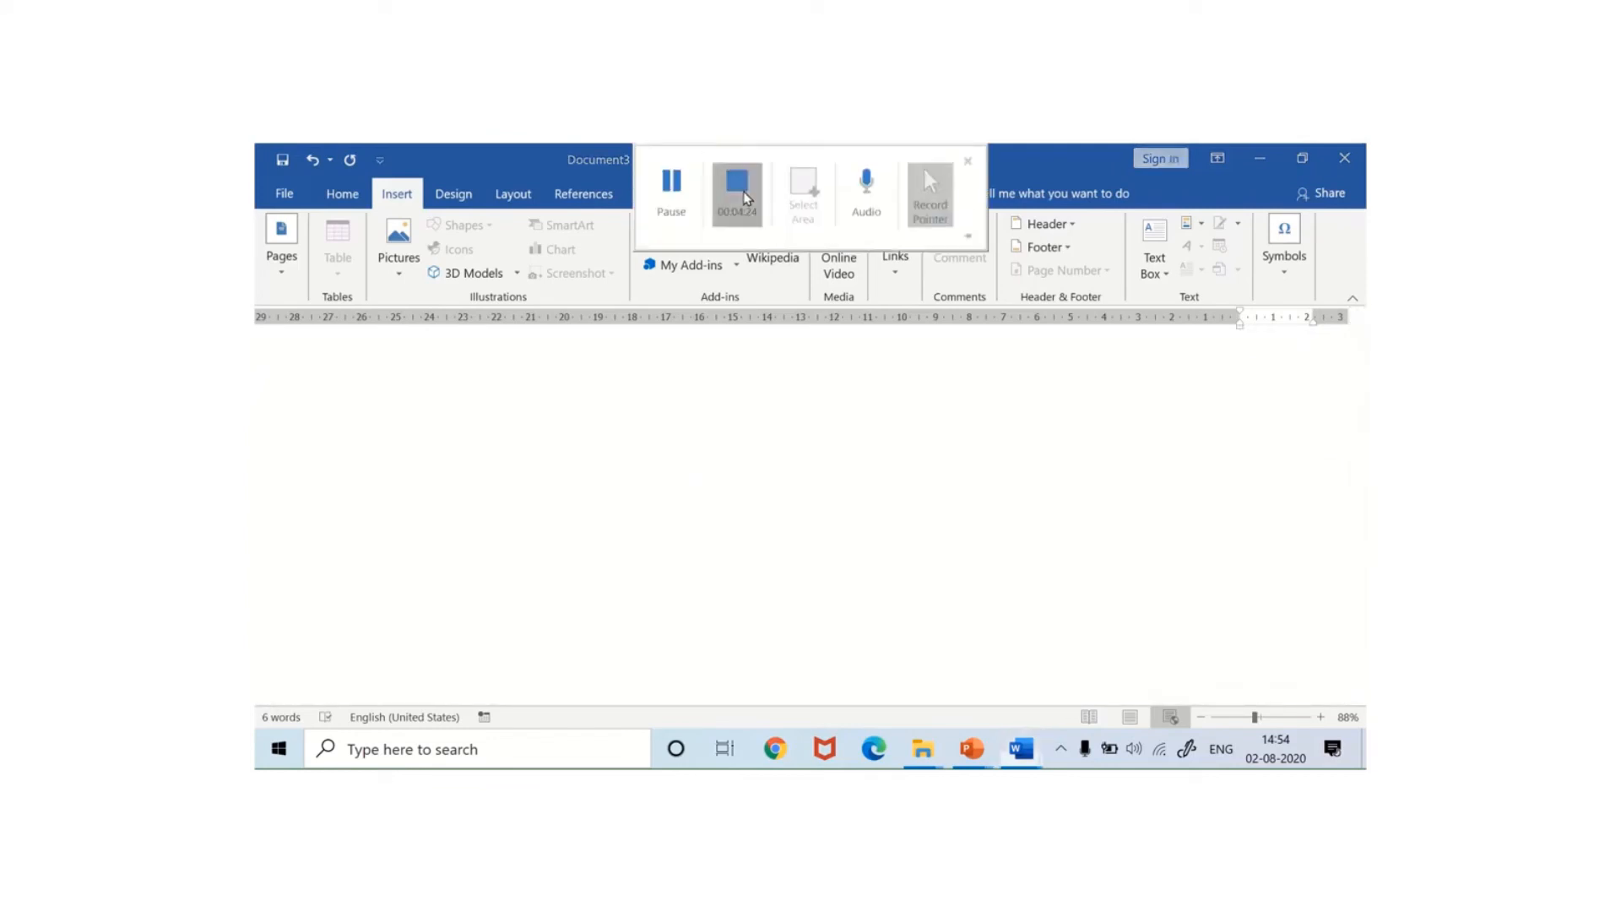